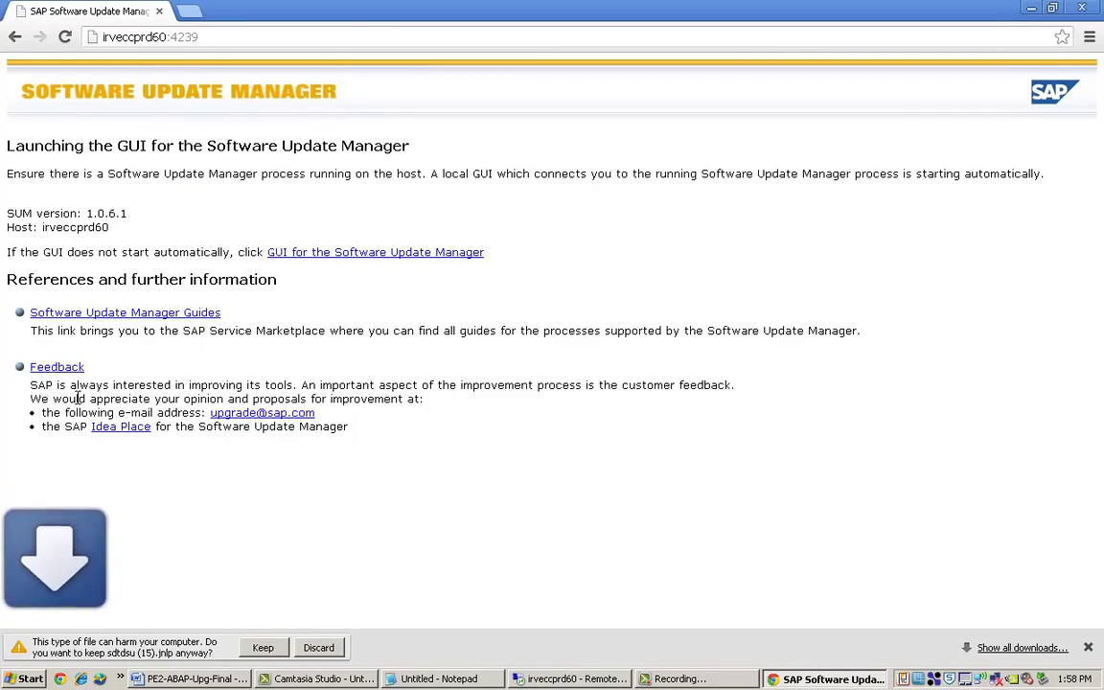
# Keep the downloaded sdtdsu (15).jnlp launcher and open it to start the SUM GUI.
pyautogui.click(261, 646)
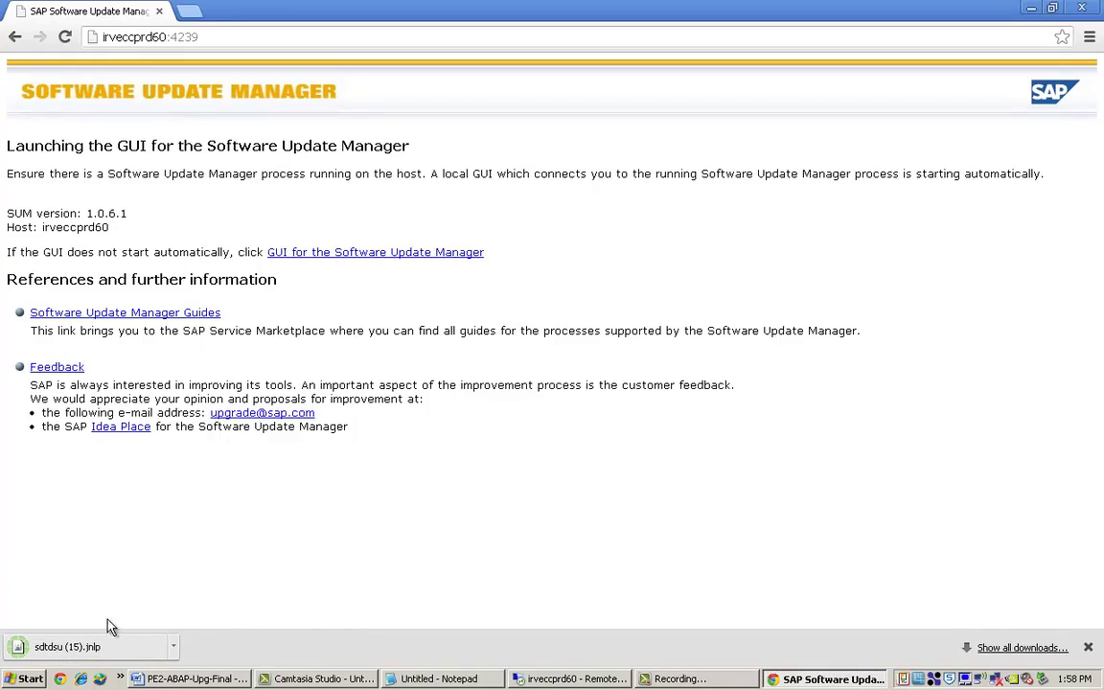
pyautogui.click(67, 647)
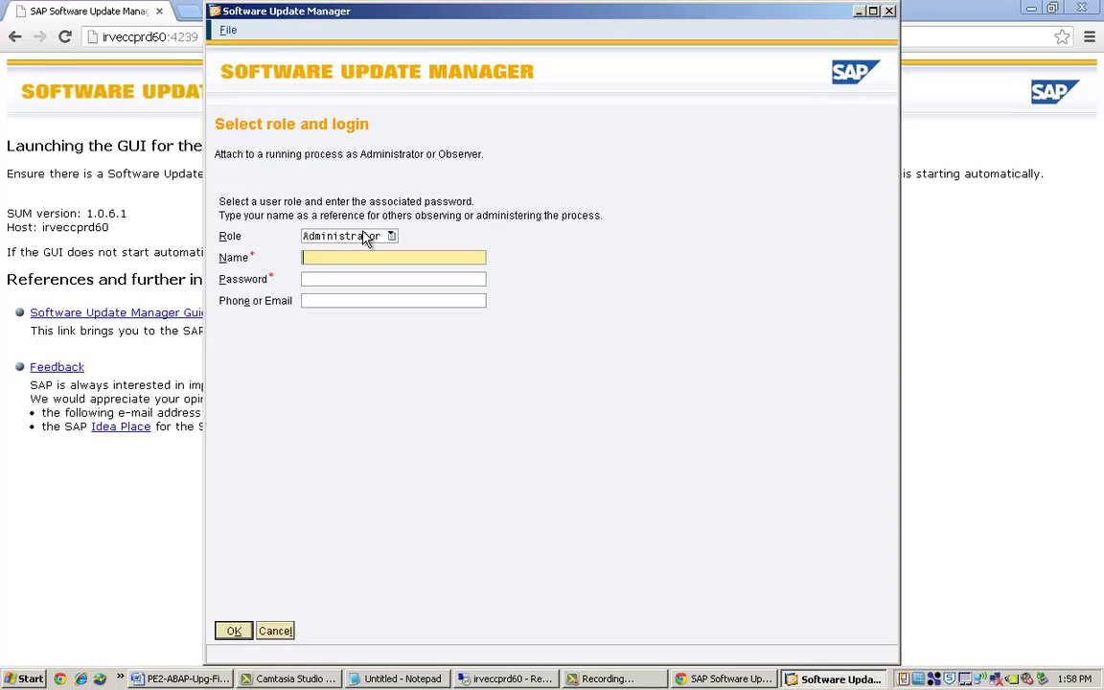
# Log in with the Administrator role using the administrator user name and password.
pyautogui.write('admin')
pyautogui.press('Tab')
pyautogui.write('********')
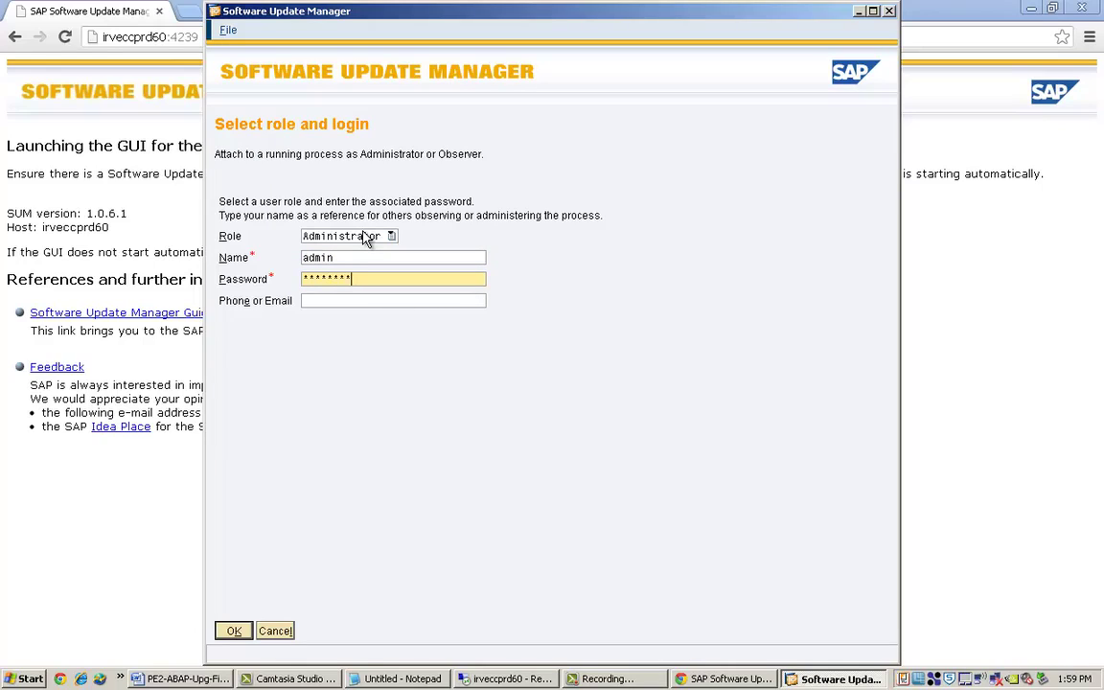
pyautogui.click(234, 630)
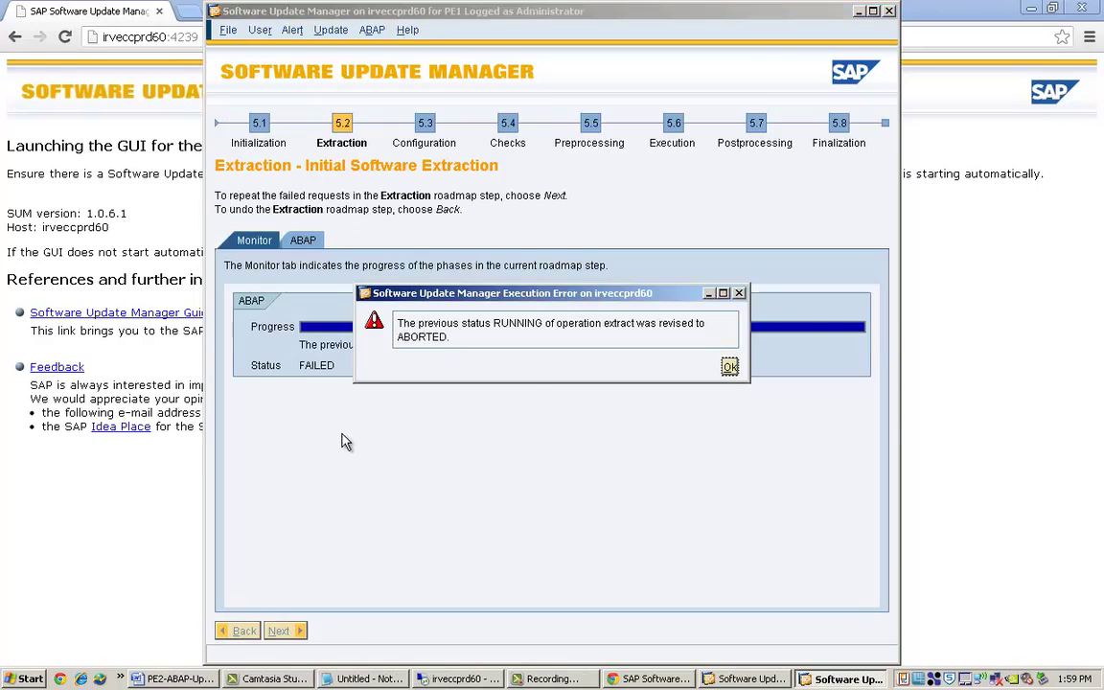
# Dismiss the aborted-extraction error and repeat phase PREP_EXTRACT/PREIMP from the ABAP tab.
pyautogui.click(729, 367)
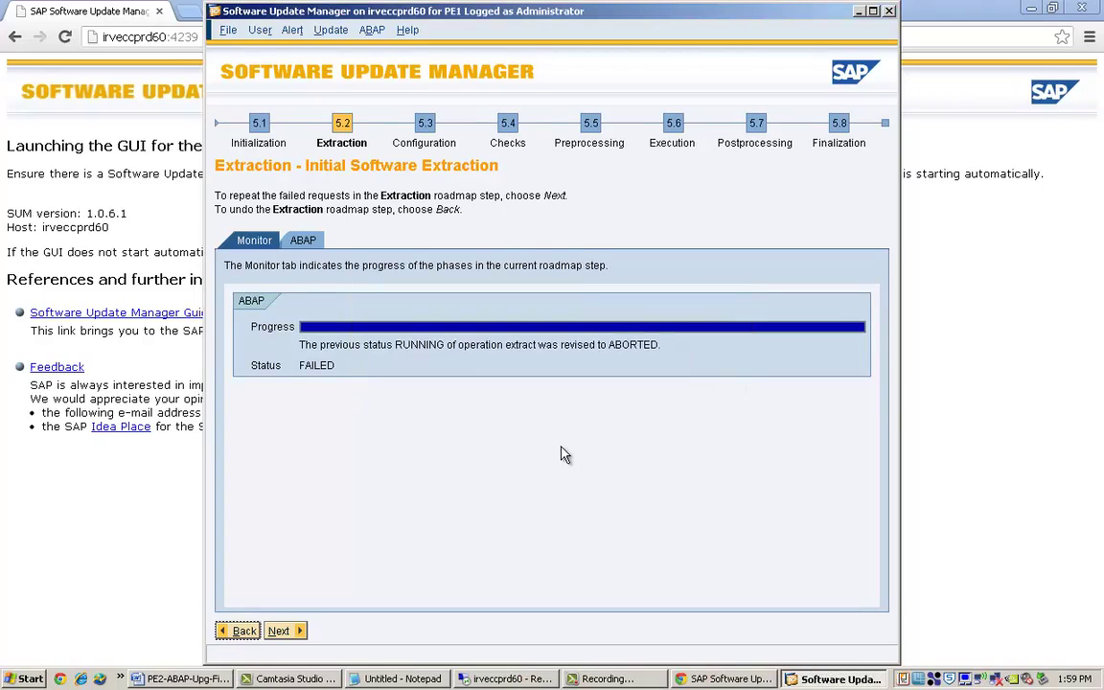
pyautogui.click(293, 631)
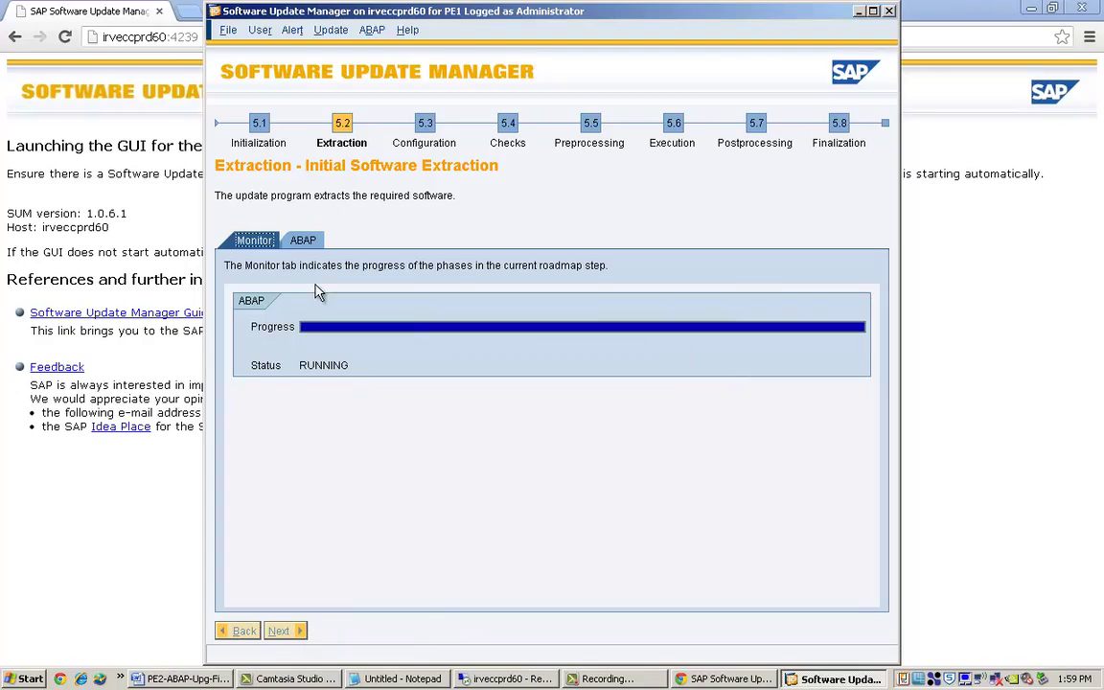
pyautogui.click(305, 241)
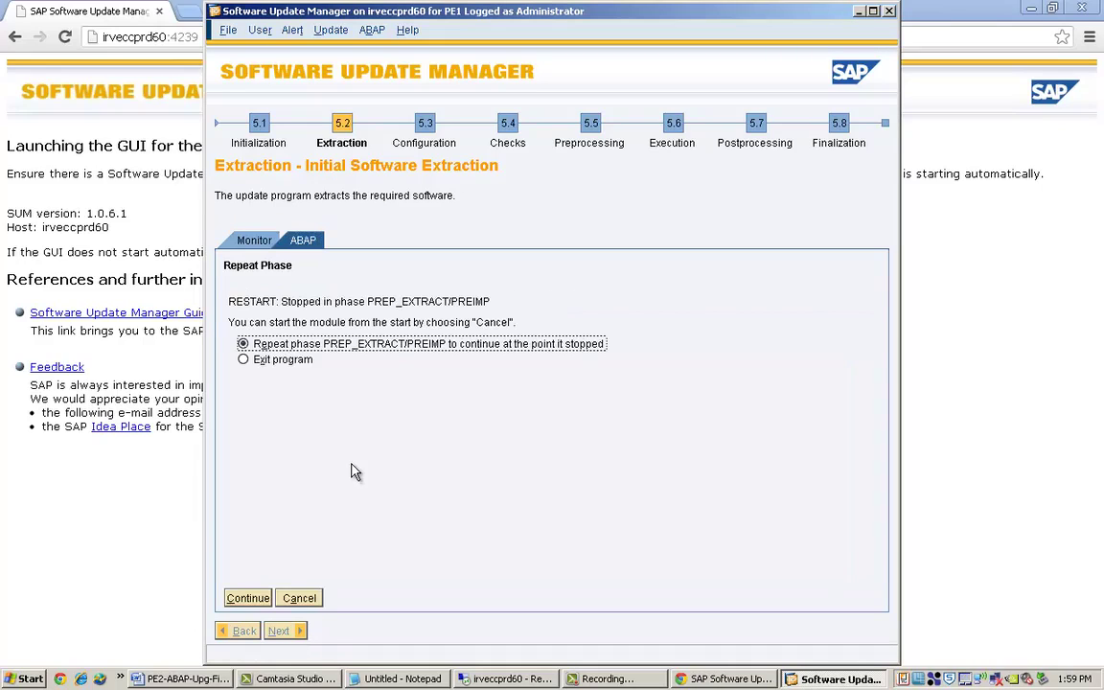
pyautogui.click(246, 596)
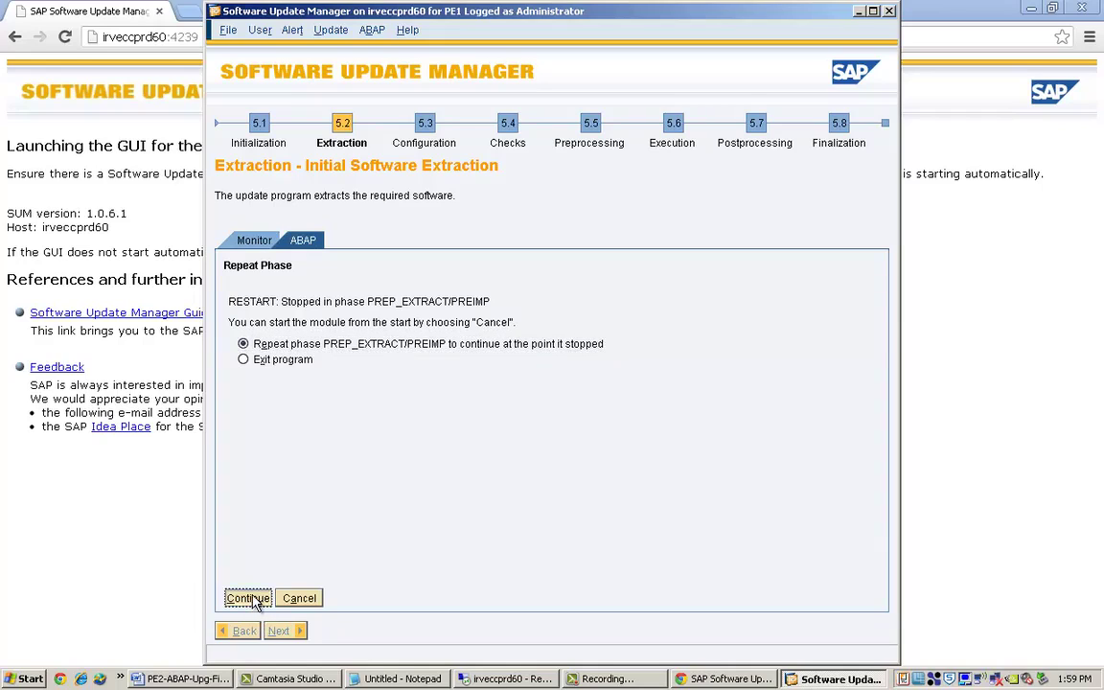
# Return from the remote session and maximize the Software Update Manager window.
pyautogui.click(474, 679)
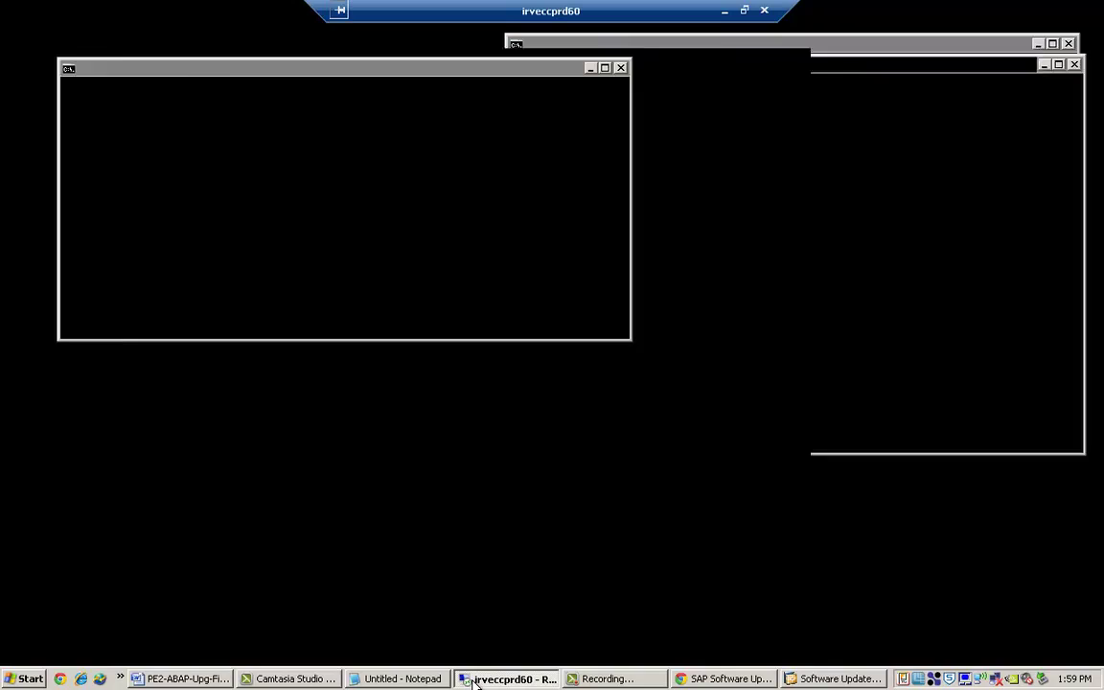
pyautogui.click(725, 10)
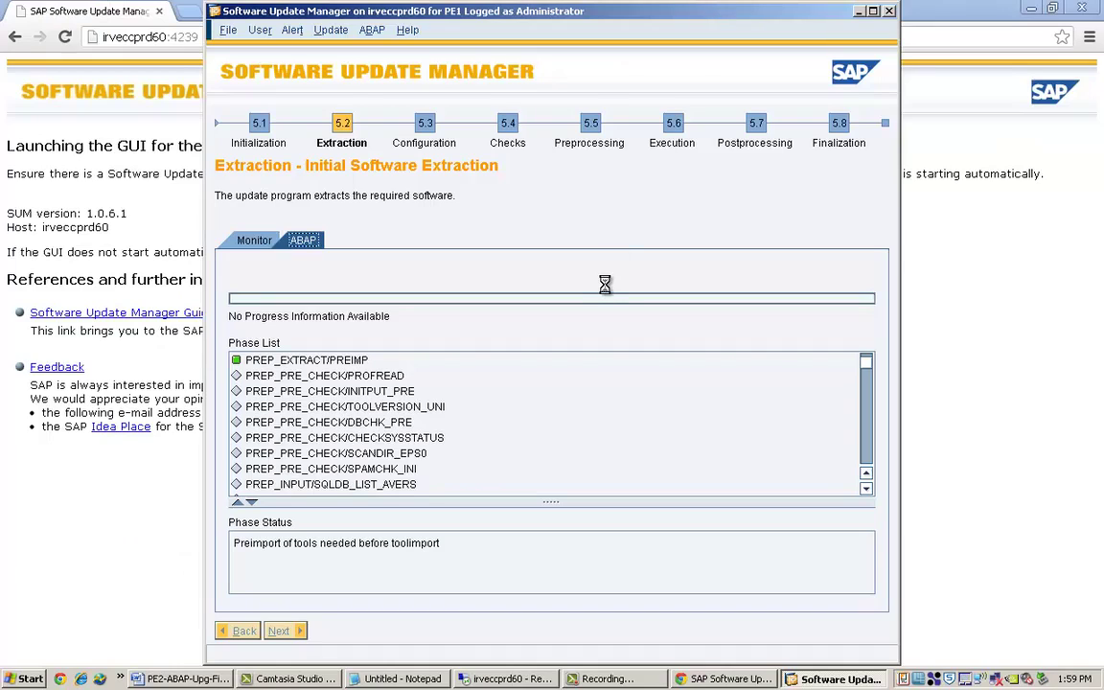
pyautogui.doubleClick(506, 13)
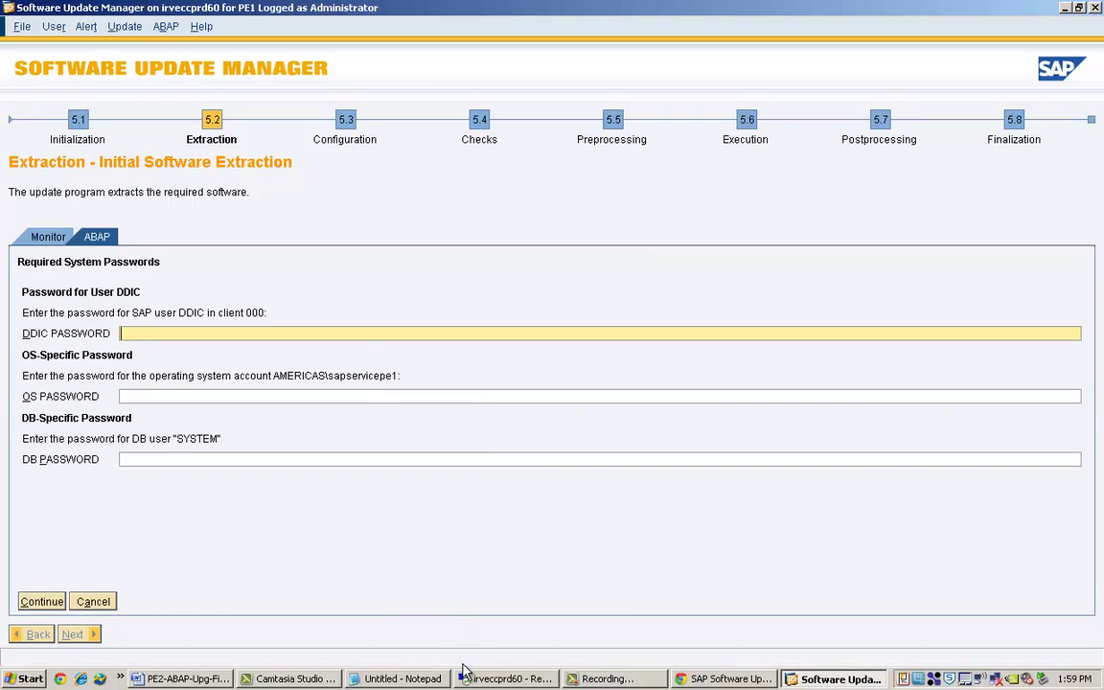
# Close Camtasia Studio without saving the untitled project.
pyautogui.click(305, 680)
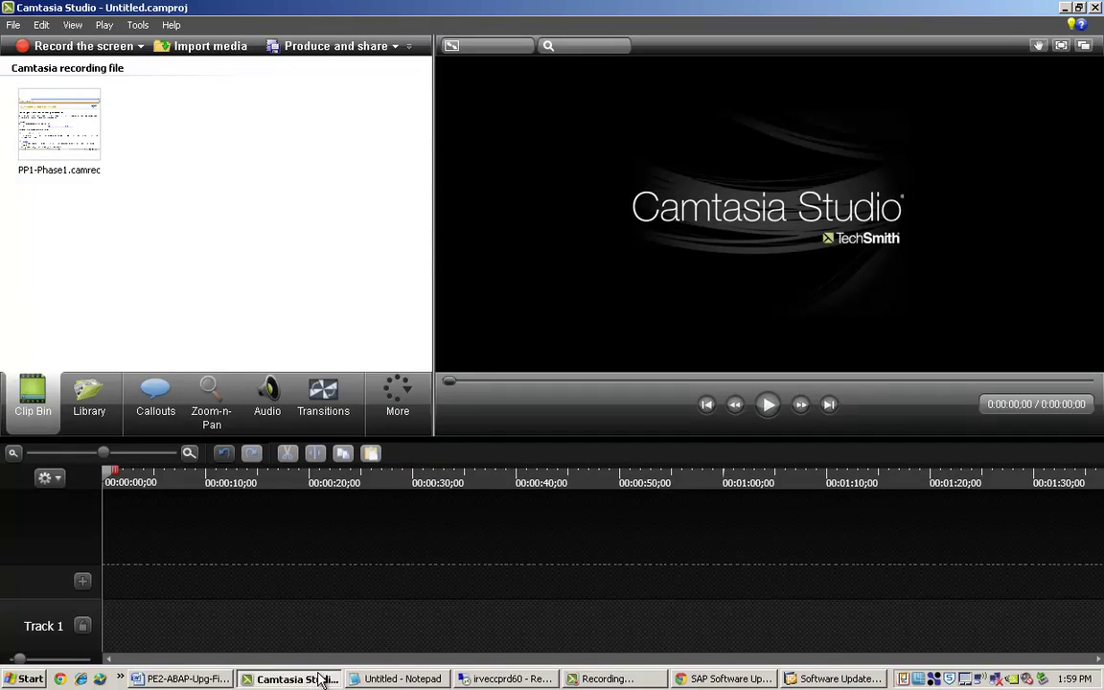
pyautogui.click(321, 679)
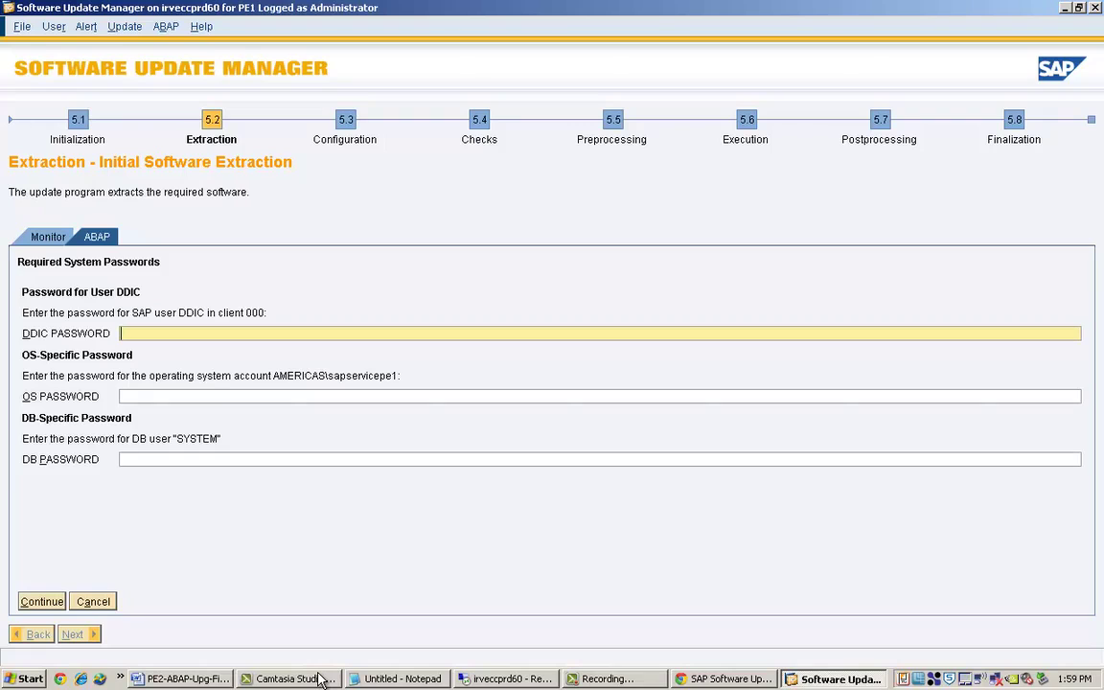
pyautogui.click(310, 679)
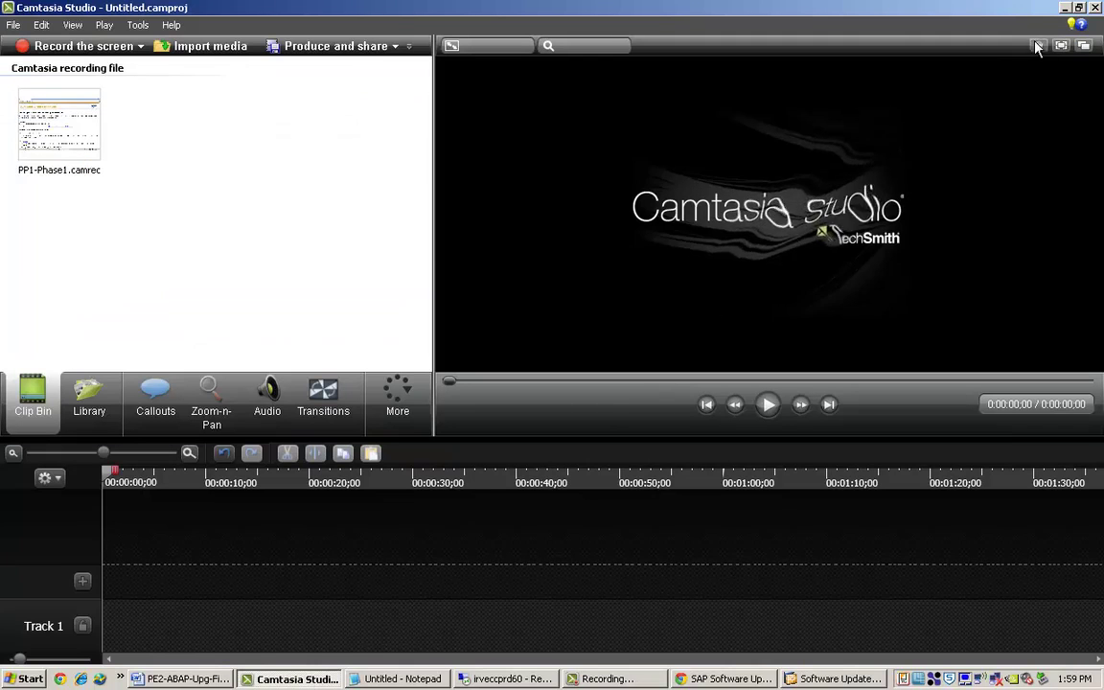
pyautogui.click(1094, 8)
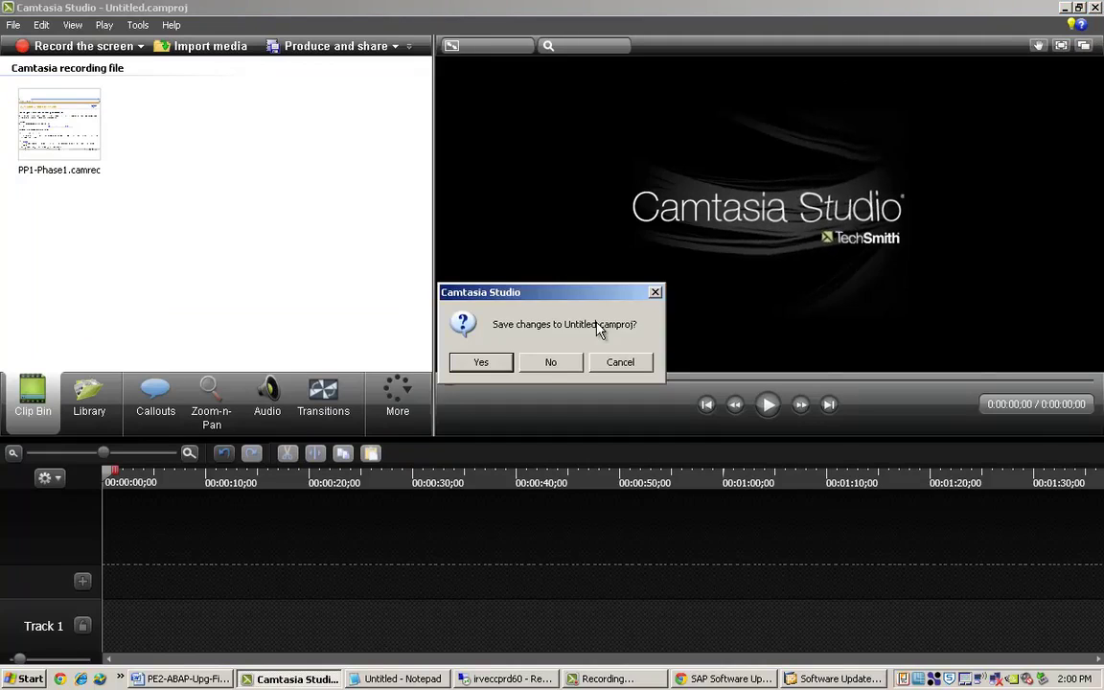
pyautogui.click(552, 361)
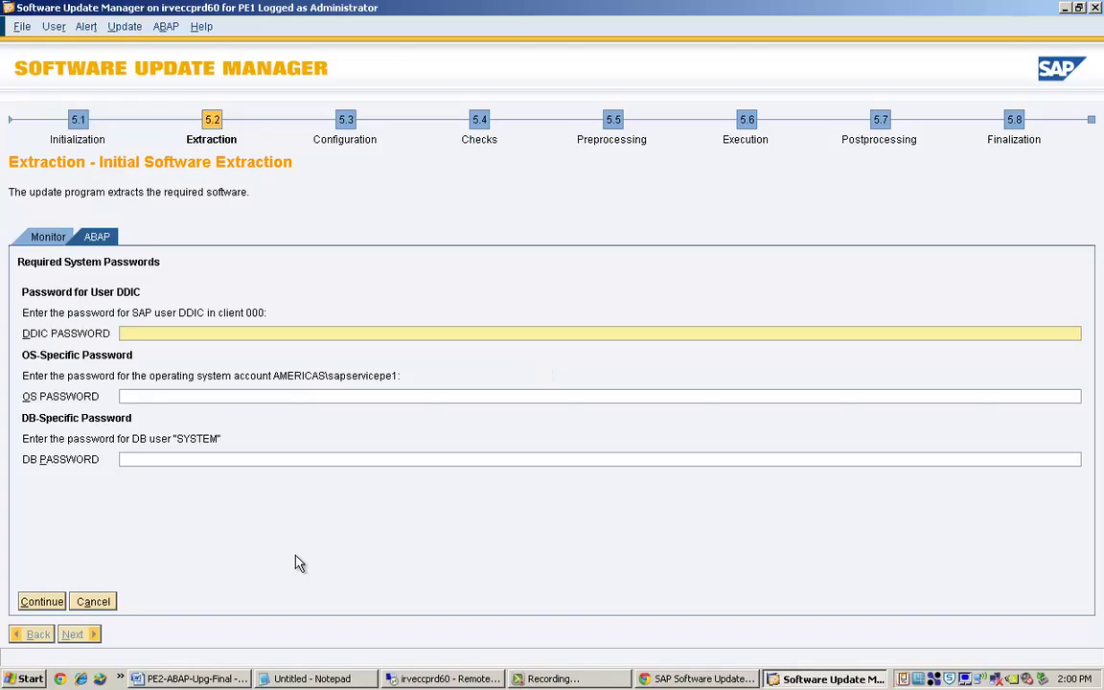
# Launch Camtasia Recorder from Start > Programs > TechSmith.
pyautogui.click(29, 678)
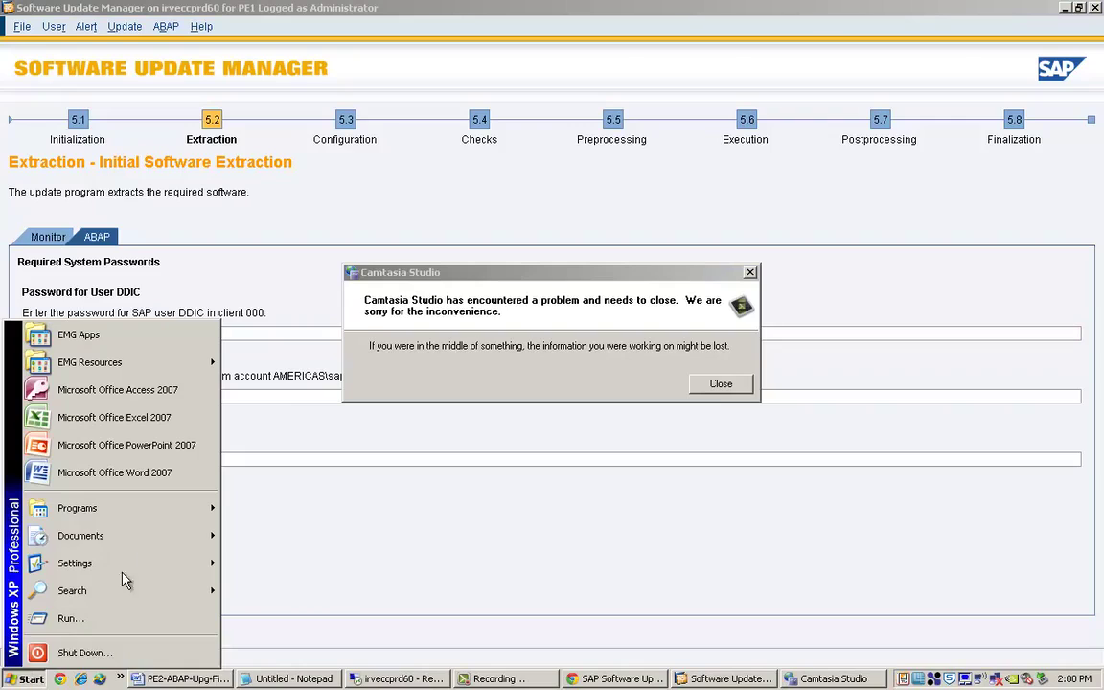
pyautogui.moveTo(188, 507)
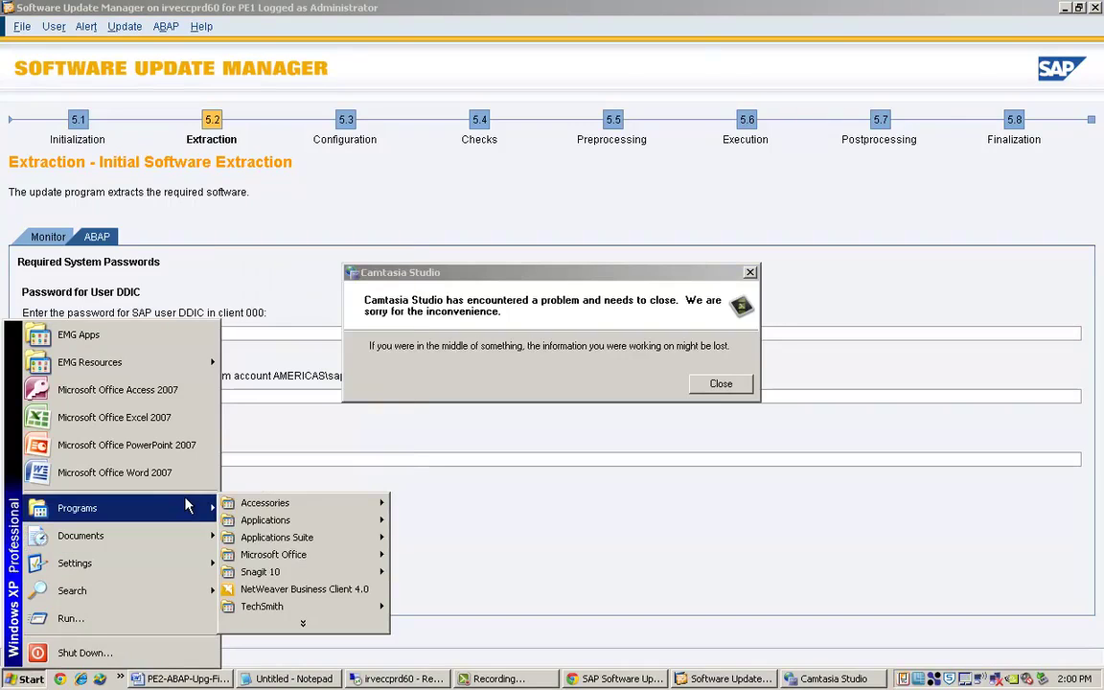
pyautogui.moveTo(382, 579)
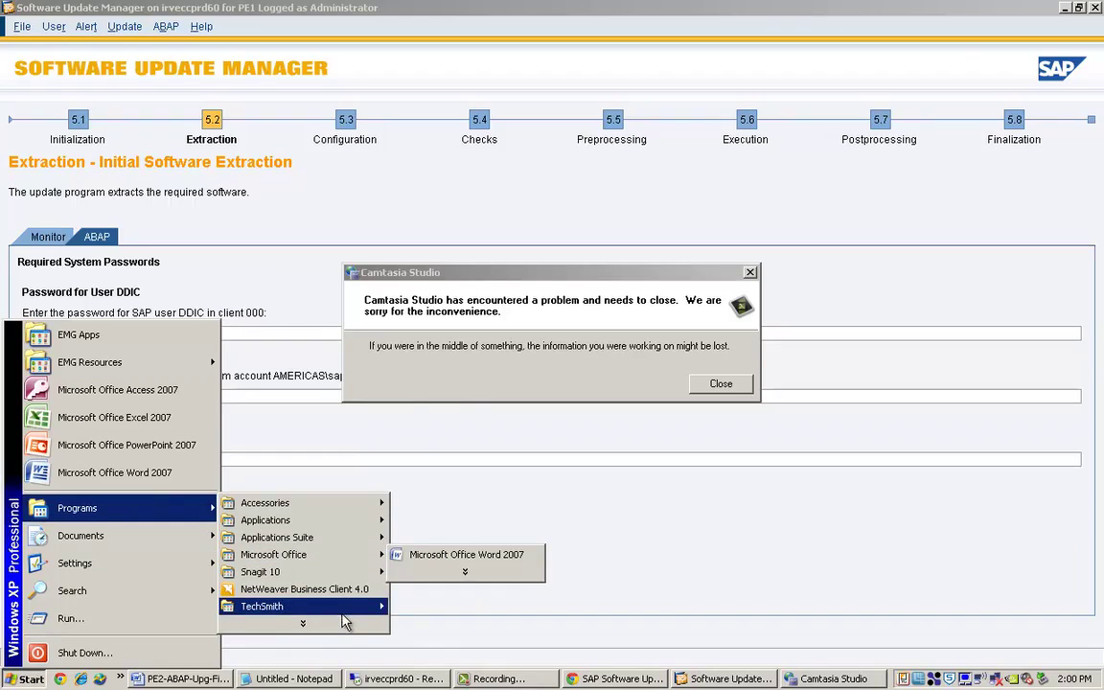
pyautogui.moveTo(345, 606)
pyautogui.click(403, 606)
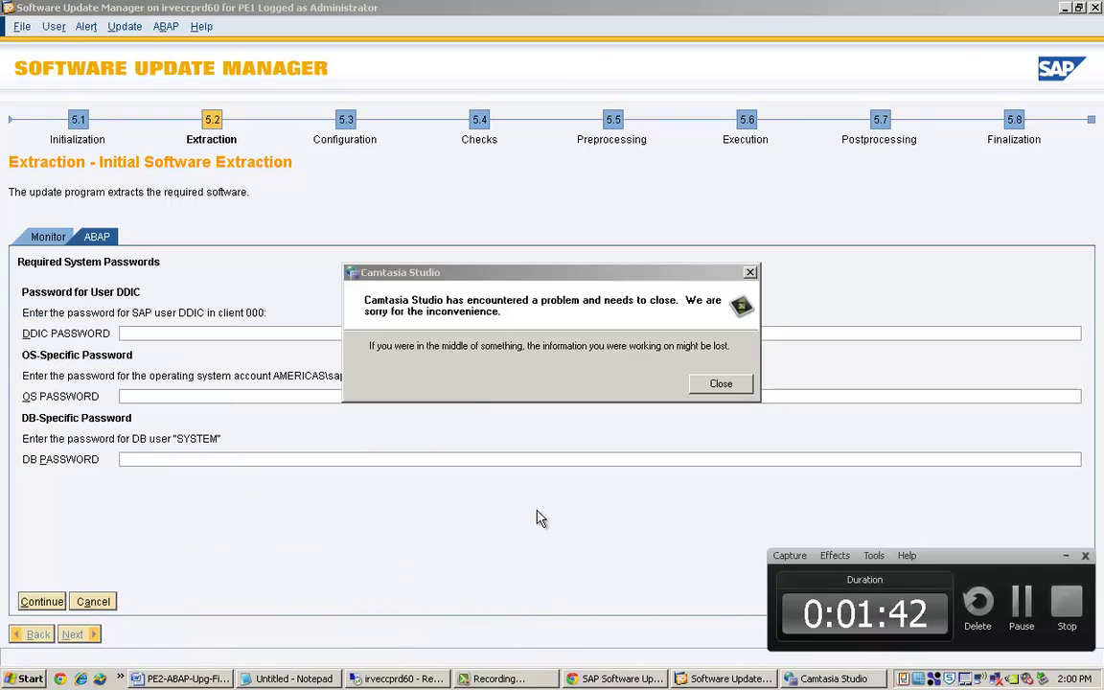
# Dismiss the Camtasia crash message, then fill in the DDIC, OS and DB passwords and continue.
pyautogui.click(749, 274)
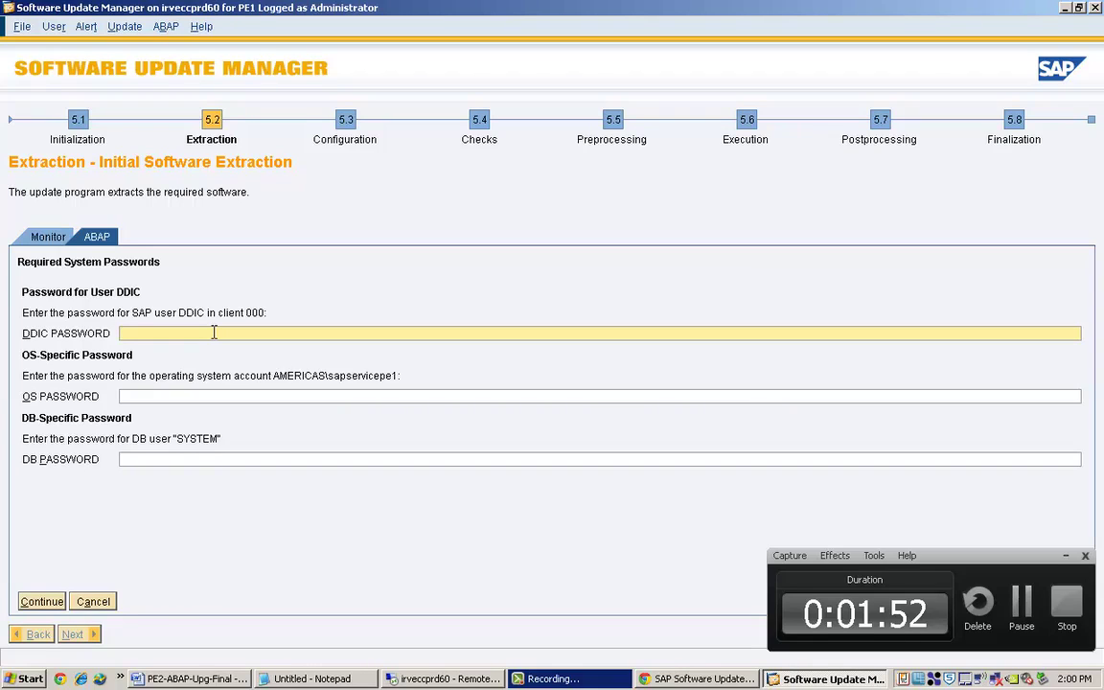
pyautogui.write('********')
pyautogui.press('Tab')
pyautogui.write('******')
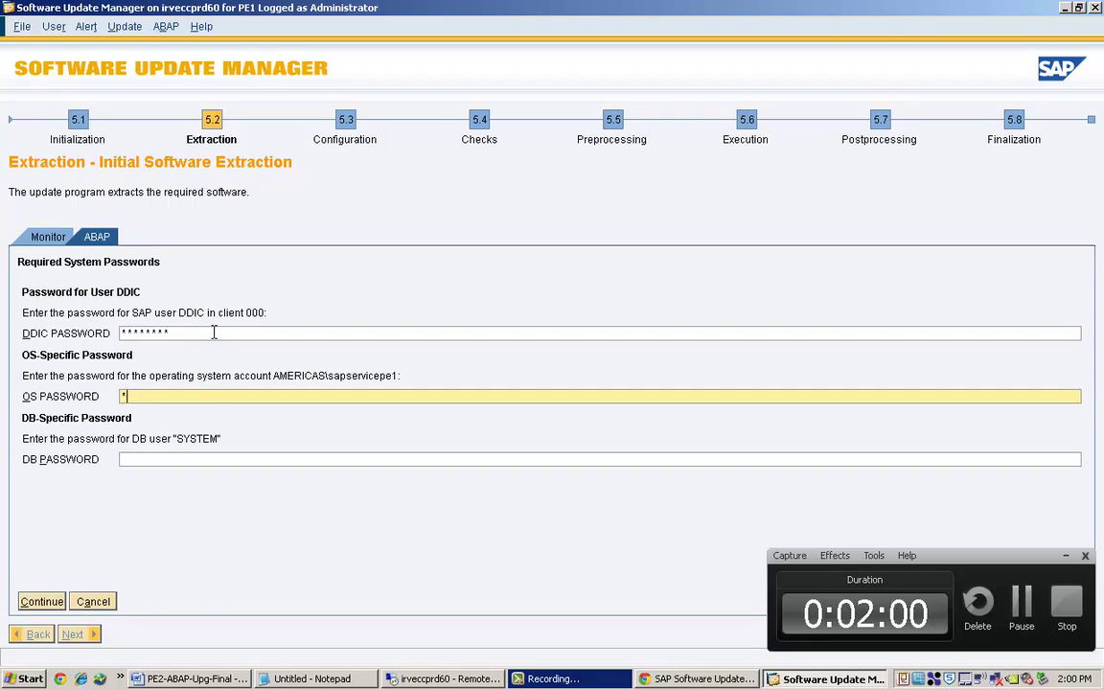
pyautogui.write('***')
pyautogui.press('Tab')
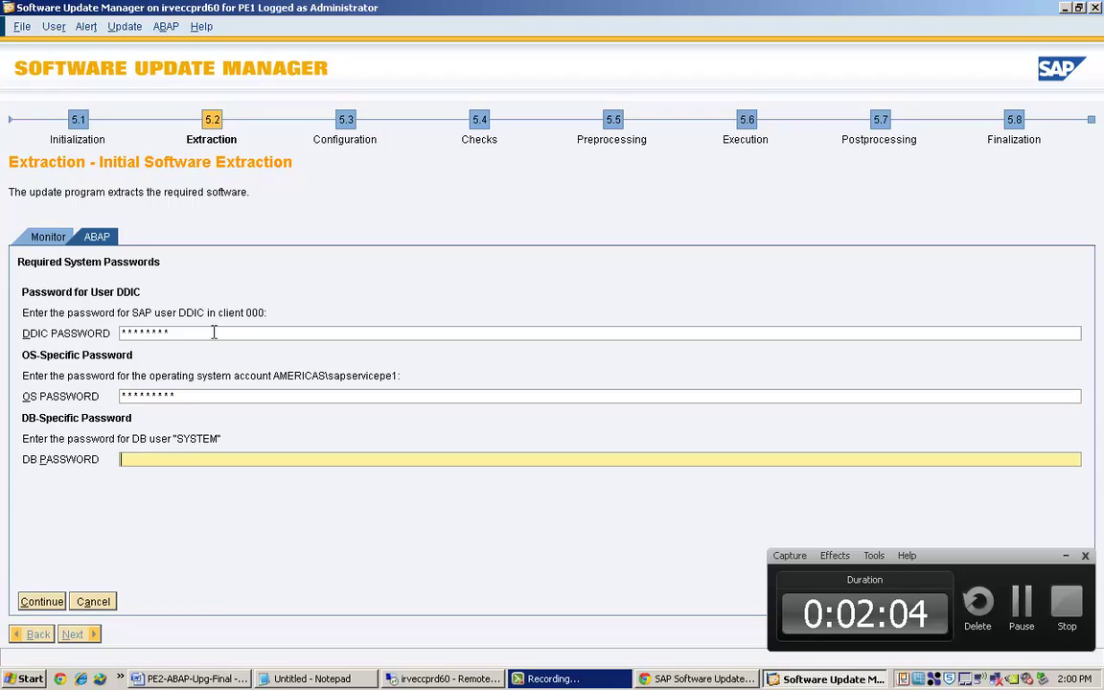
pyautogui.write('********')
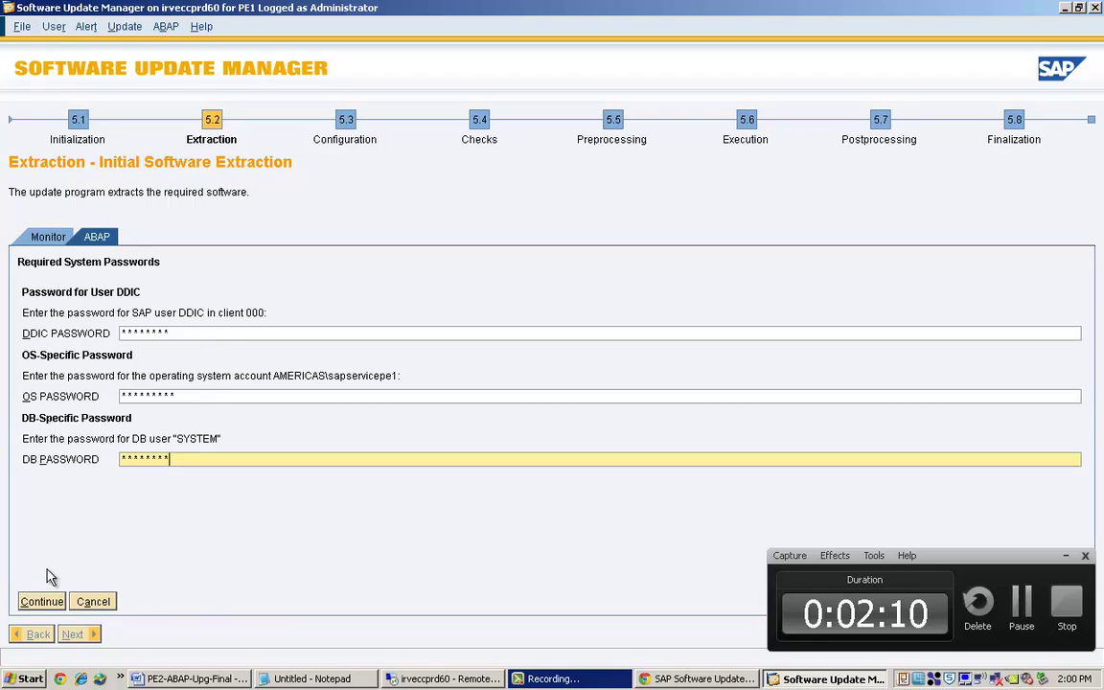
pyautogui.click(45, 594)
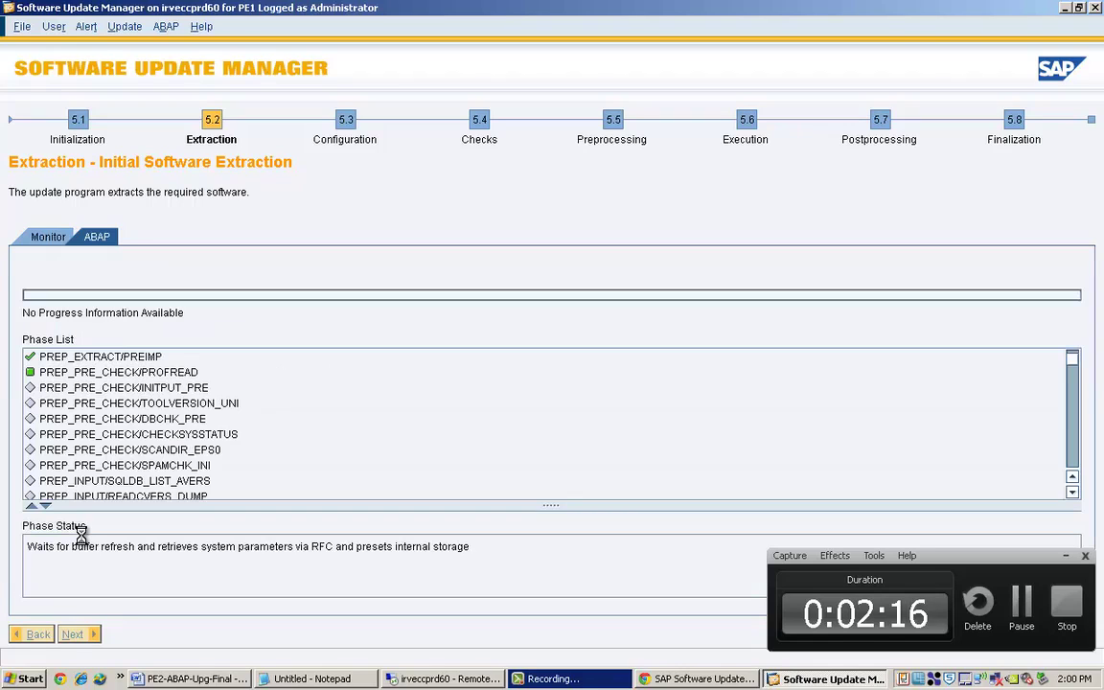
# Wait while the pre-check phases complete and PREP_PRE_CHECK/SCANDIR_EPS0 starts running.
pyautogui.click(1067, 559)
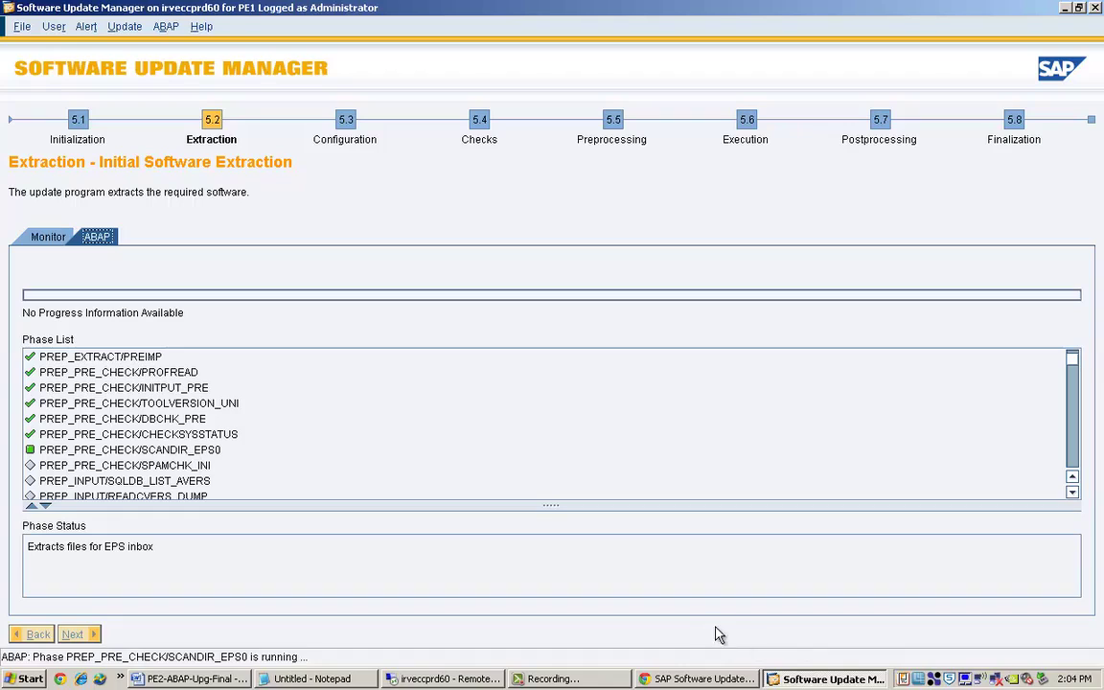
pyautogui.click(578, 679)
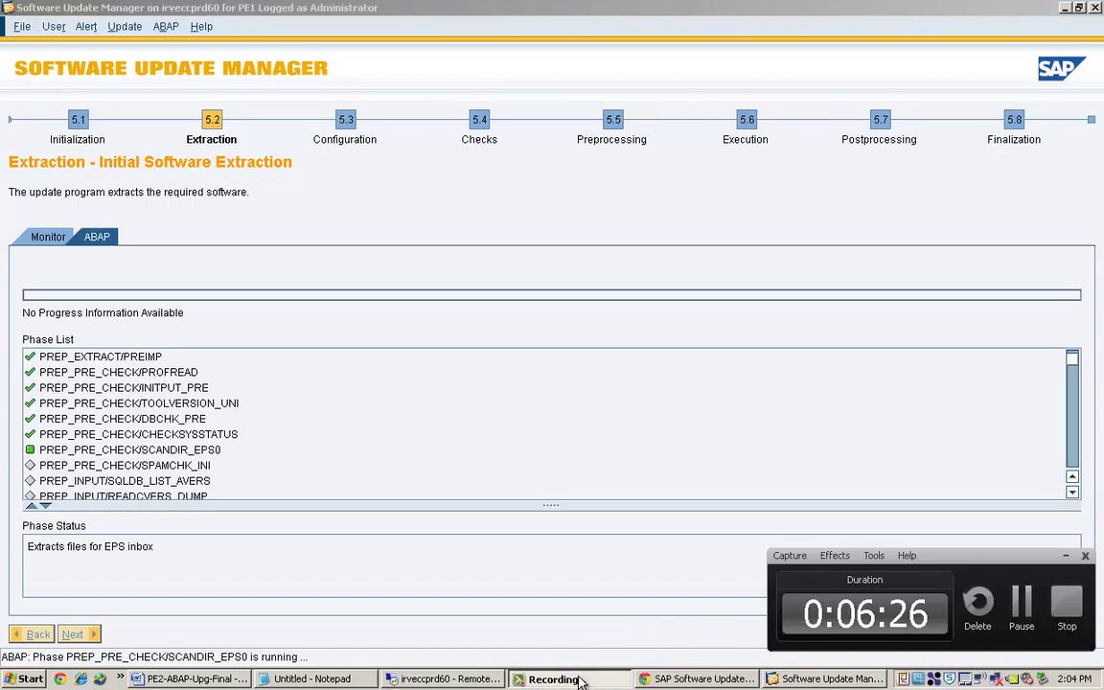
# Wait until the SPAM Version Check dialog reports version 47 as sufficient.
pyautogui.click(578, 678)
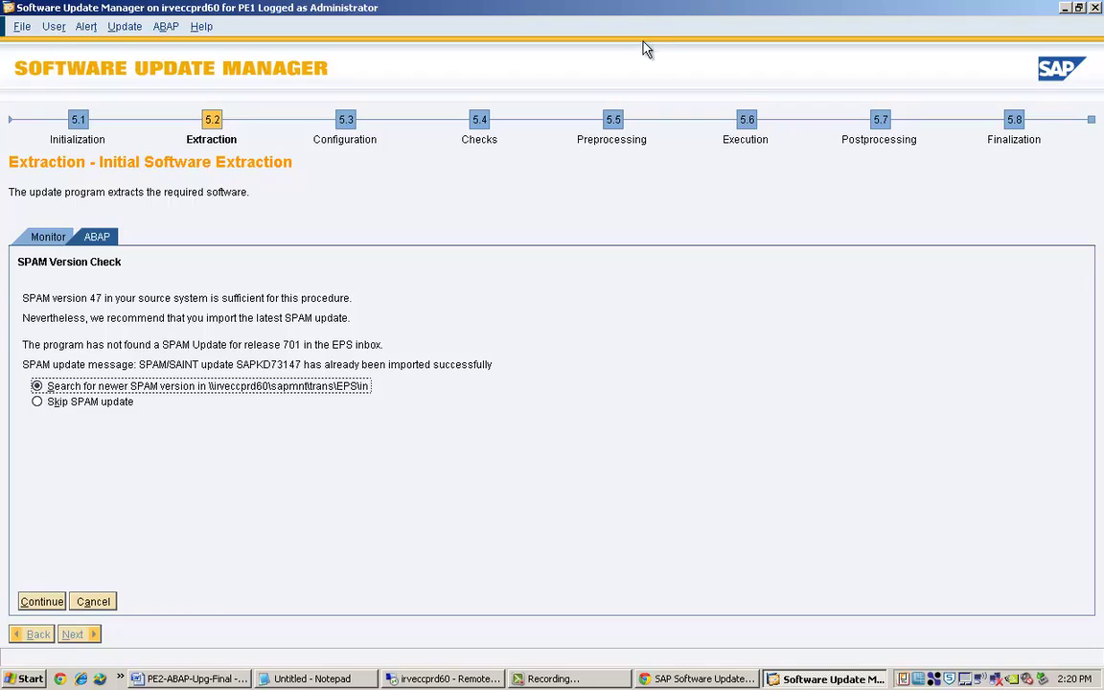
# Select Skip SPAM update and continue the extraction.
pyautogui.click(54, 404)
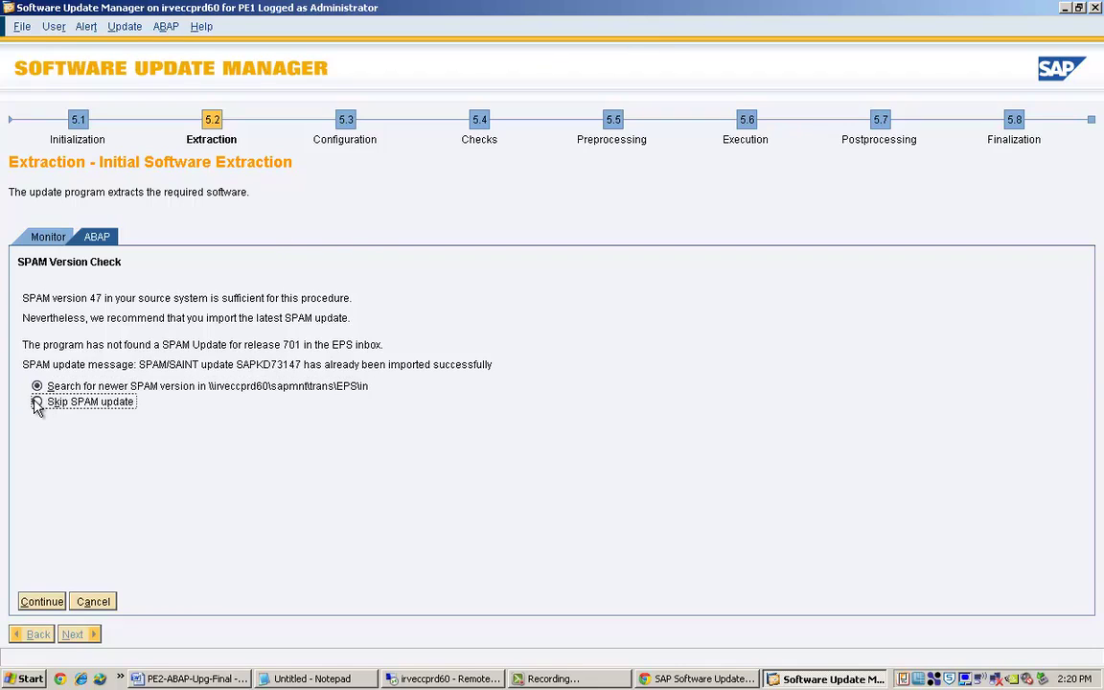
pyautogui.click(38, 602)
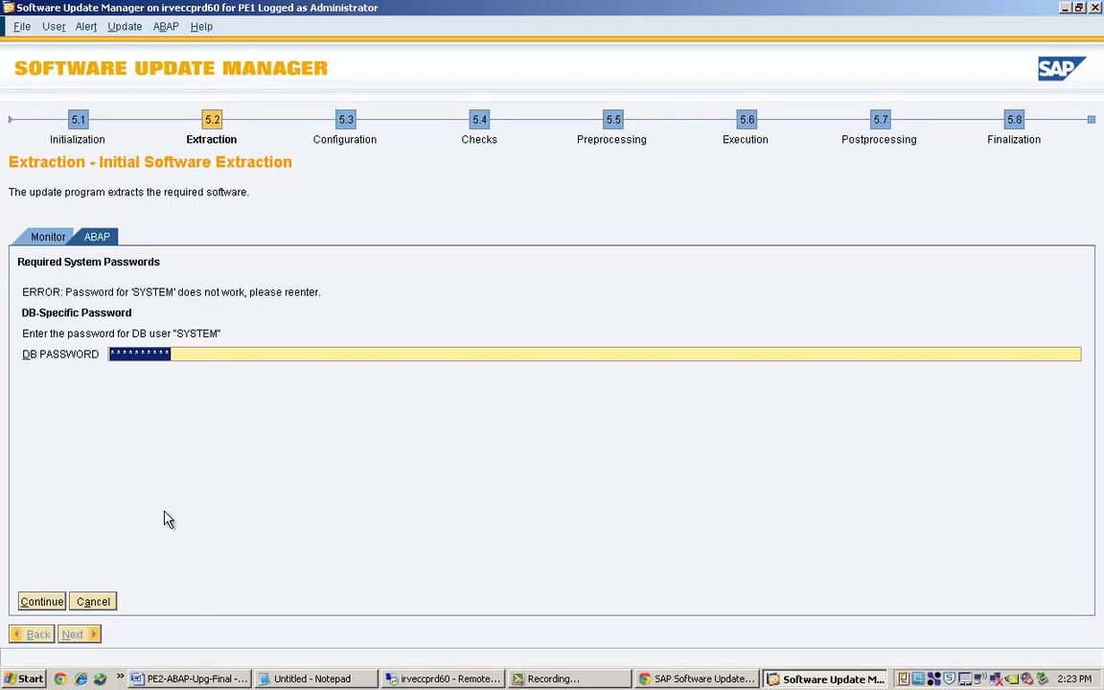
# Re-enter the database SYSTEM password, then the pe1adm user password, submitting each.
pyautogui.write('**')
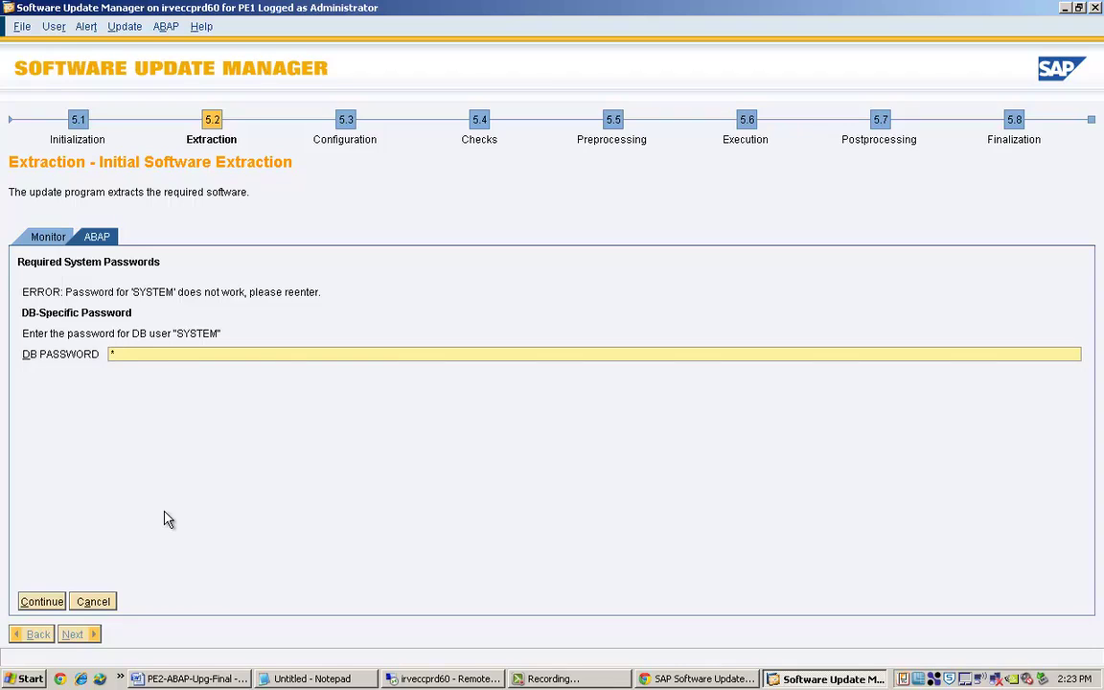
pyautogui.write('******')
pyautogui.click(40, 601)
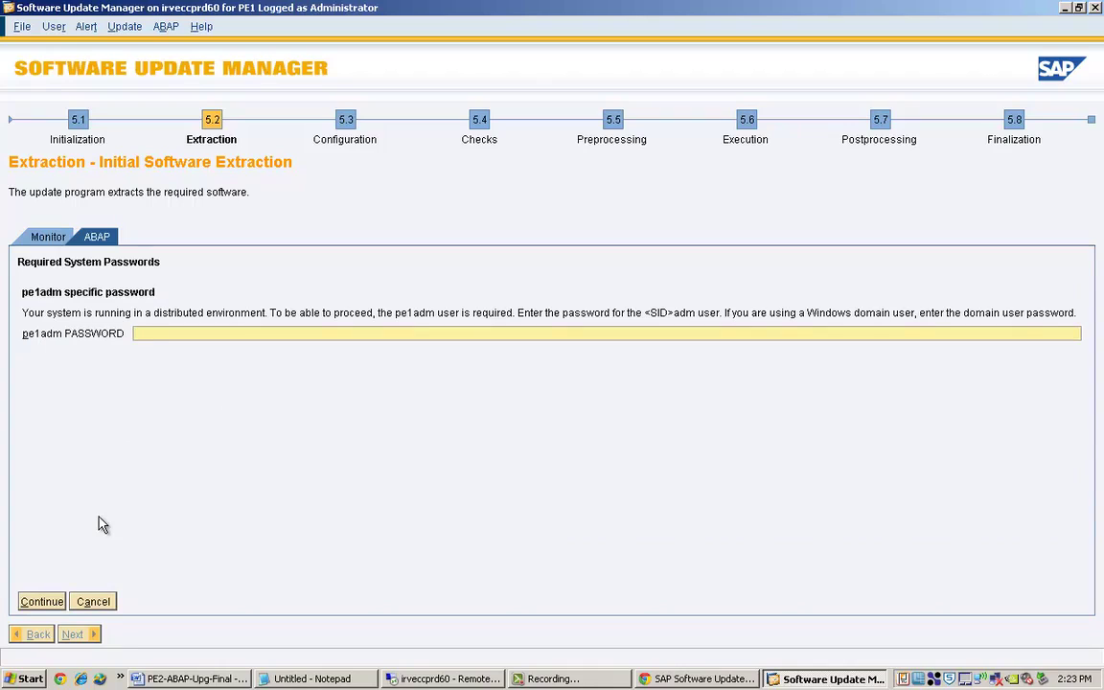
pyautogui.write('*********')
pyautogui.click(42, 601)
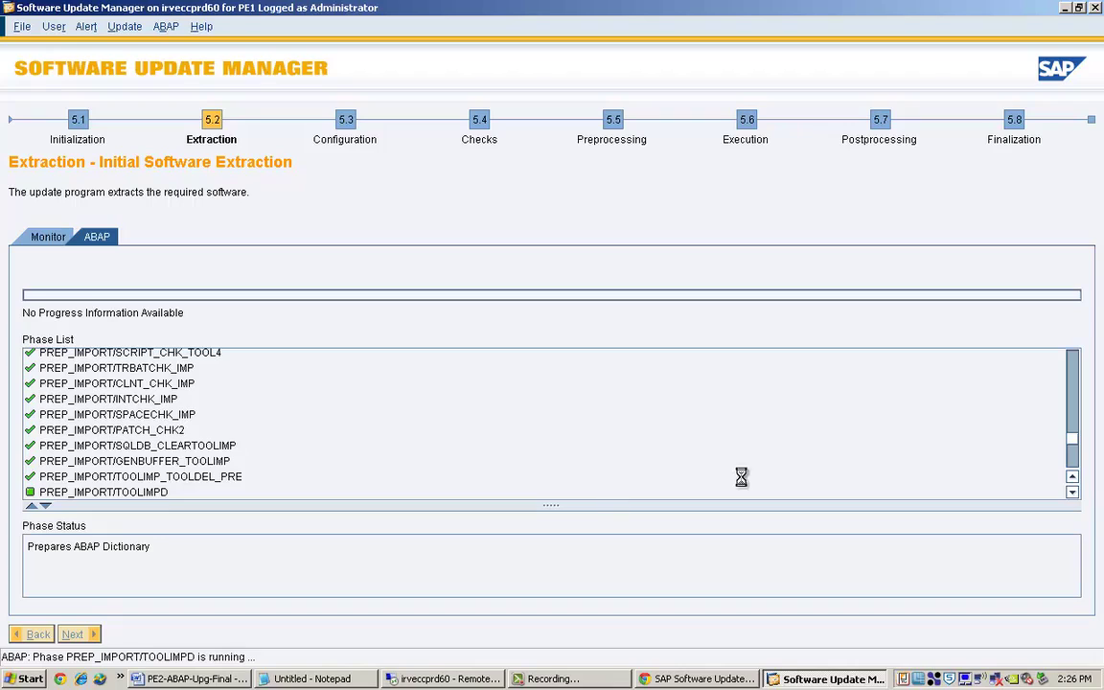
pyautogui.click(1074, 490)
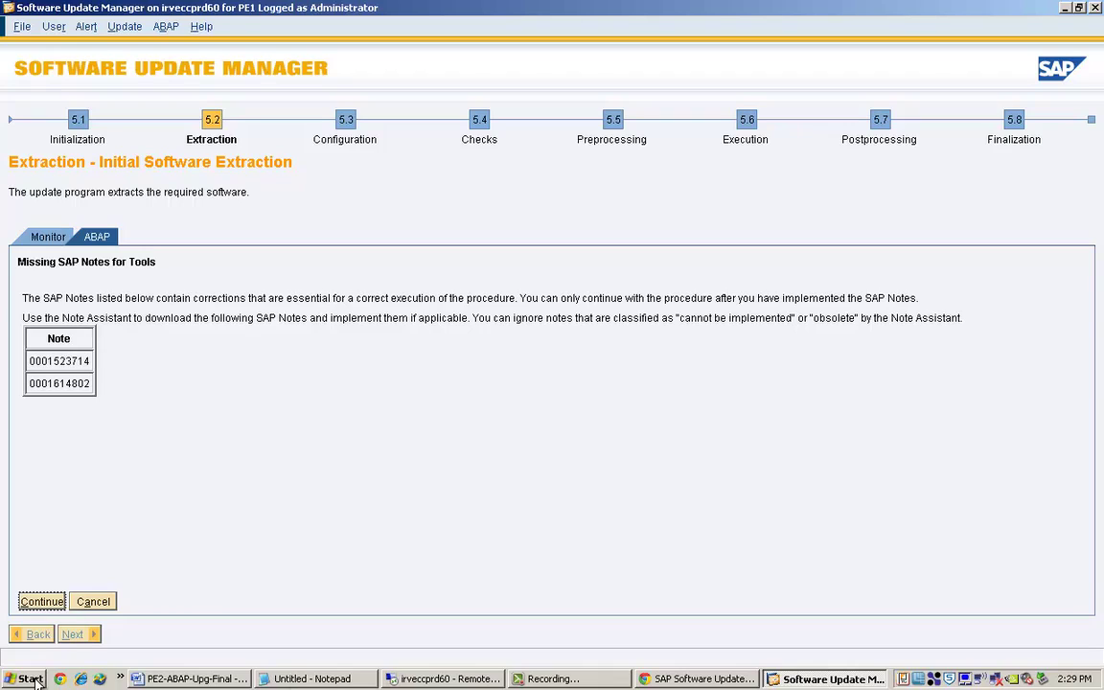
# From the desktop, launch SAP Logon 710, open the 'PE1 - Irvine ECC [Central] - NEW' logon screen, and minimize the list.
pyautogui.click(119, 678)
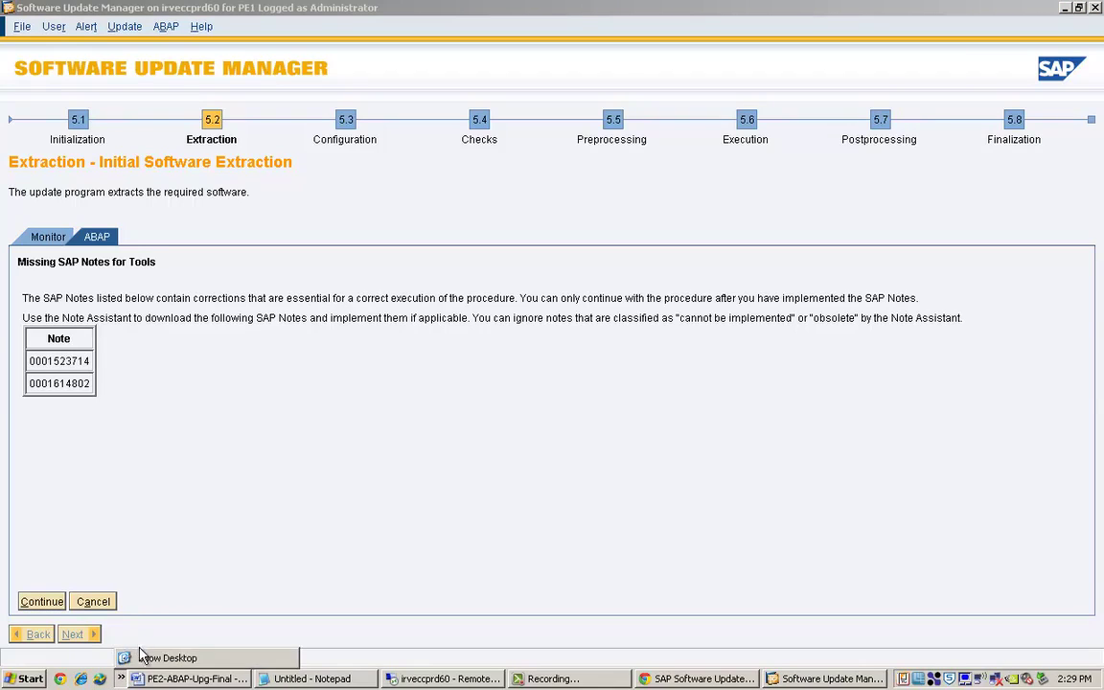
pyautogui.click(141, 659)
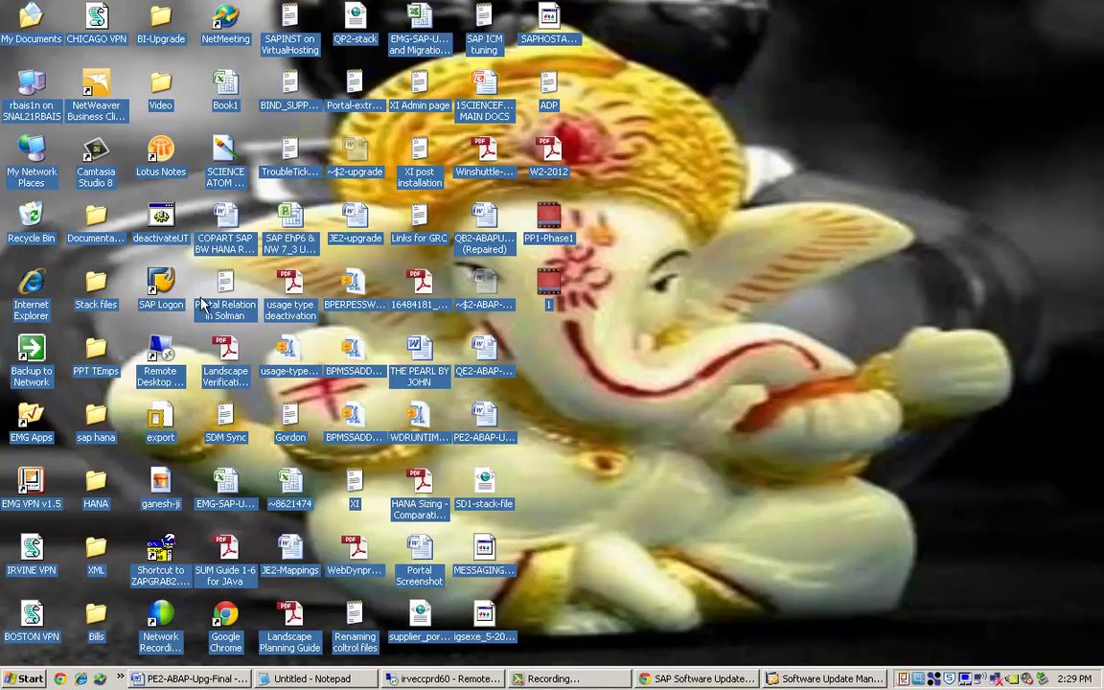
pyautogui.click(163, 287)
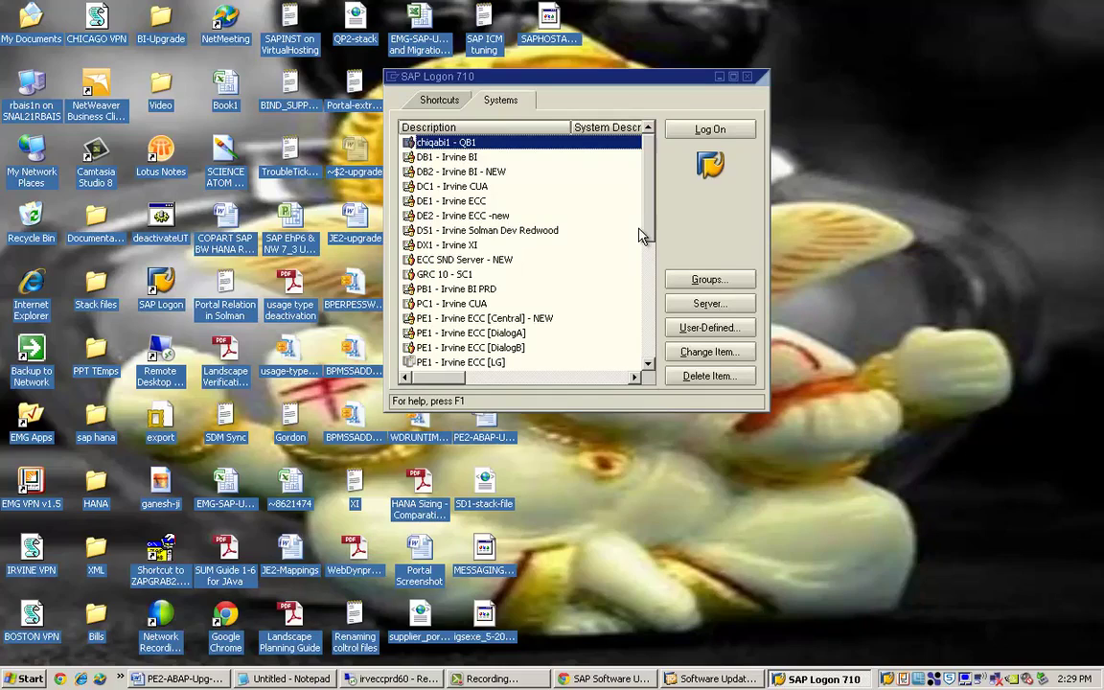
pyautogui.doubleClick(532, 317)
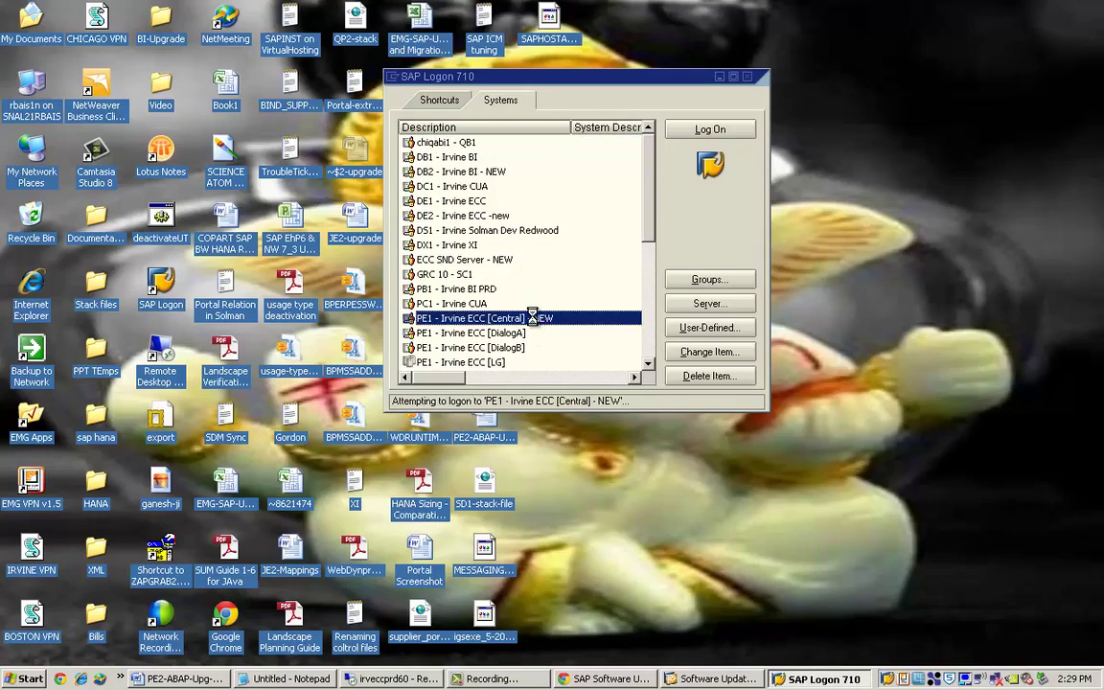
pyautogui.click(720, 76)
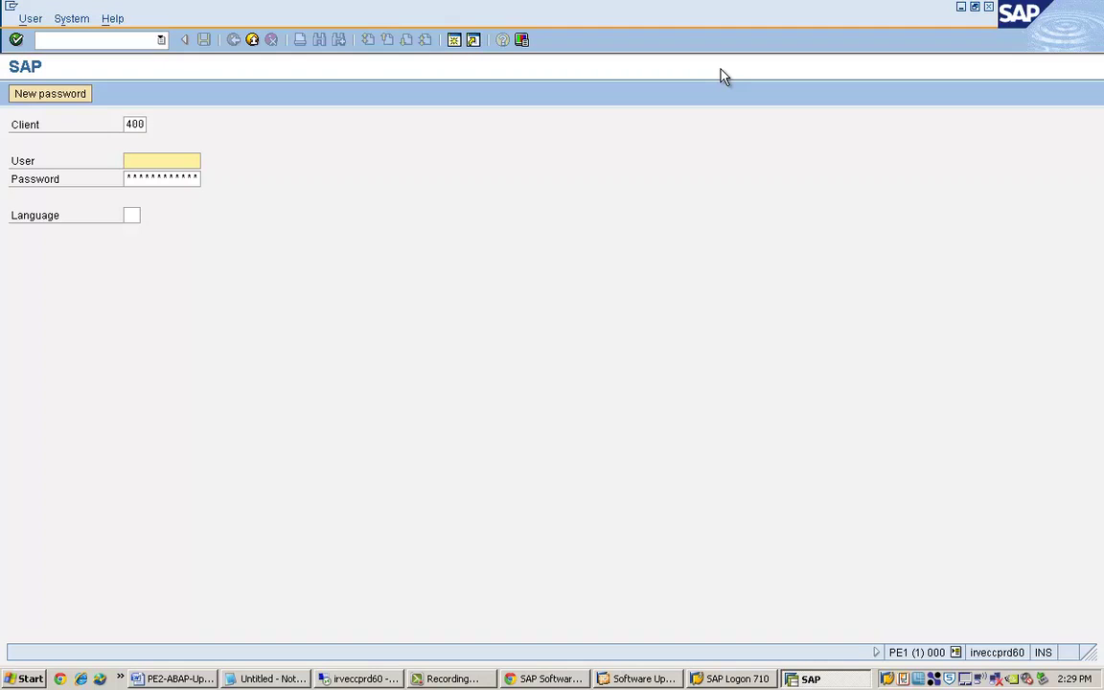
# Log on to client 400 of PE1 with the user name and password.
pyautogui.write('r')
pyautogui.write('basis1n')
pyautogui.press('Tab')
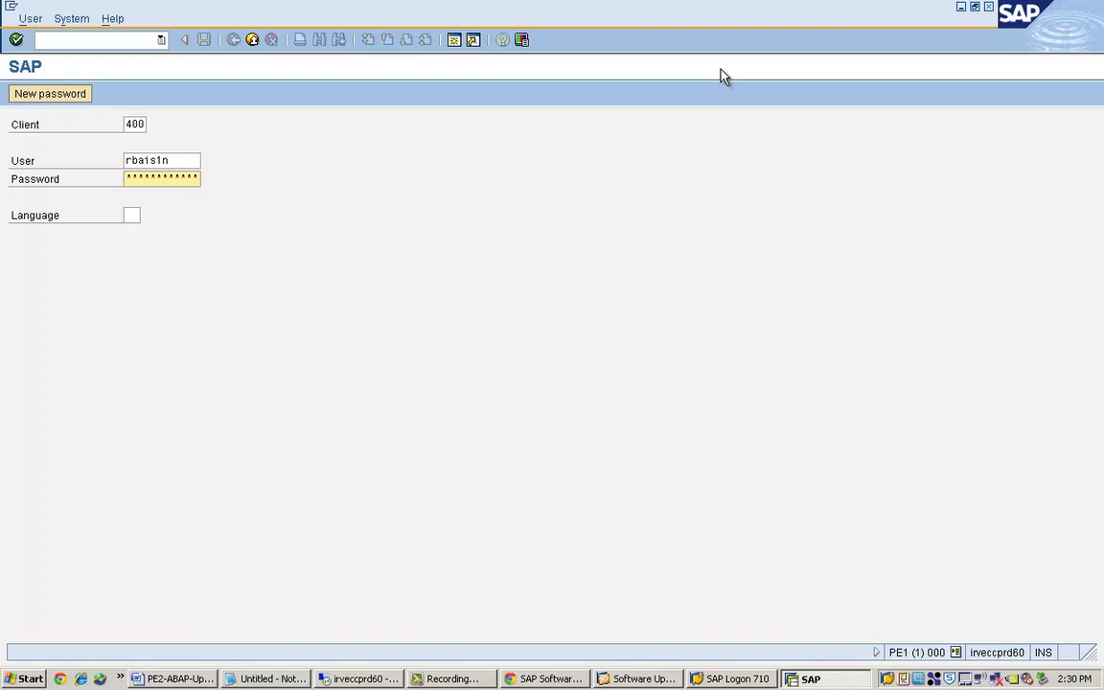
pyautogui.write('*******')
pyautogui.press('Return')
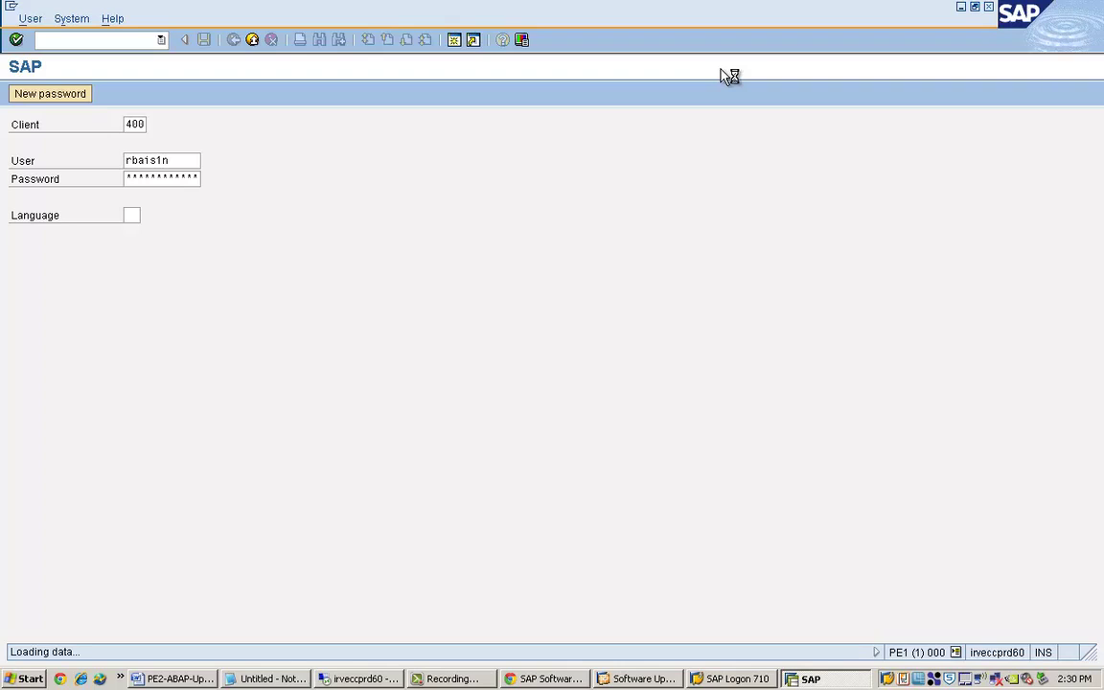
# Start the Note Assistant (SNOTE) and expand the New notes in the worklist.
pyautogui.write('snote')
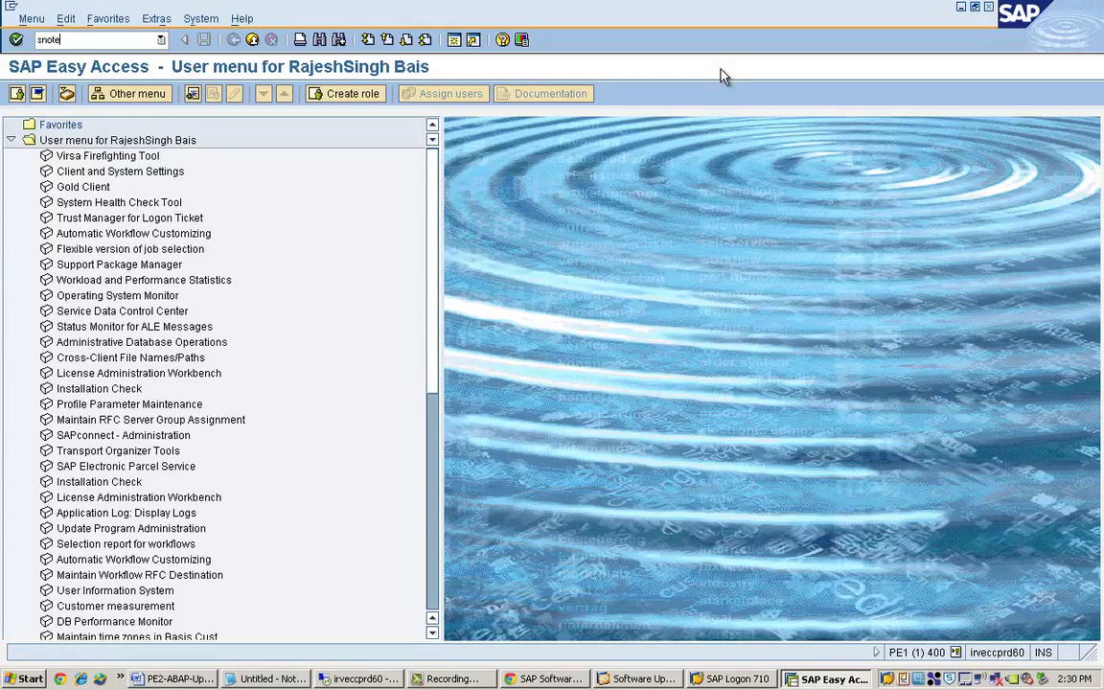
pyautogui.press('Return')
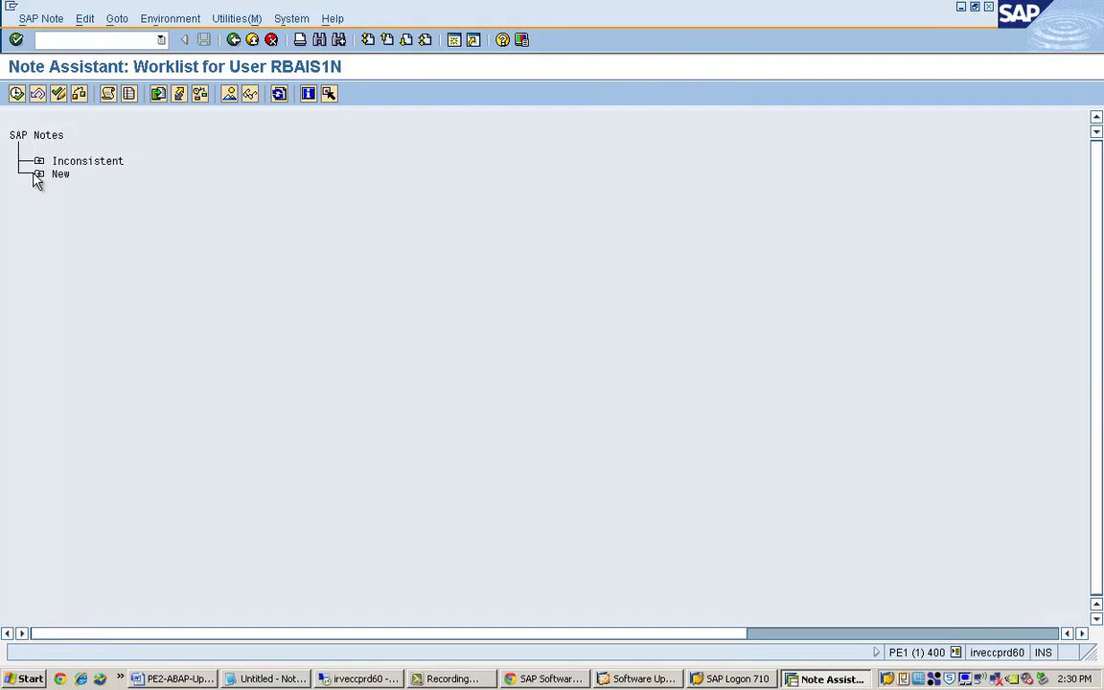
pyautogui.click(39, 174)
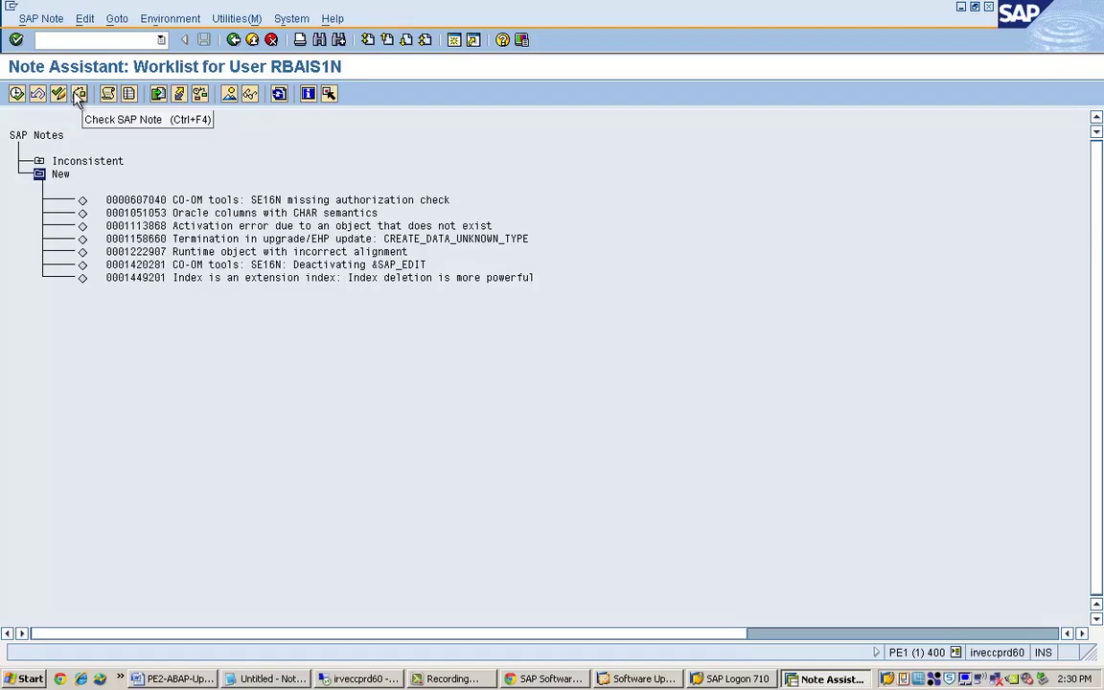
# Bring up the Note Download dialog for entering a note number.
pyautogui.click(43, 21)
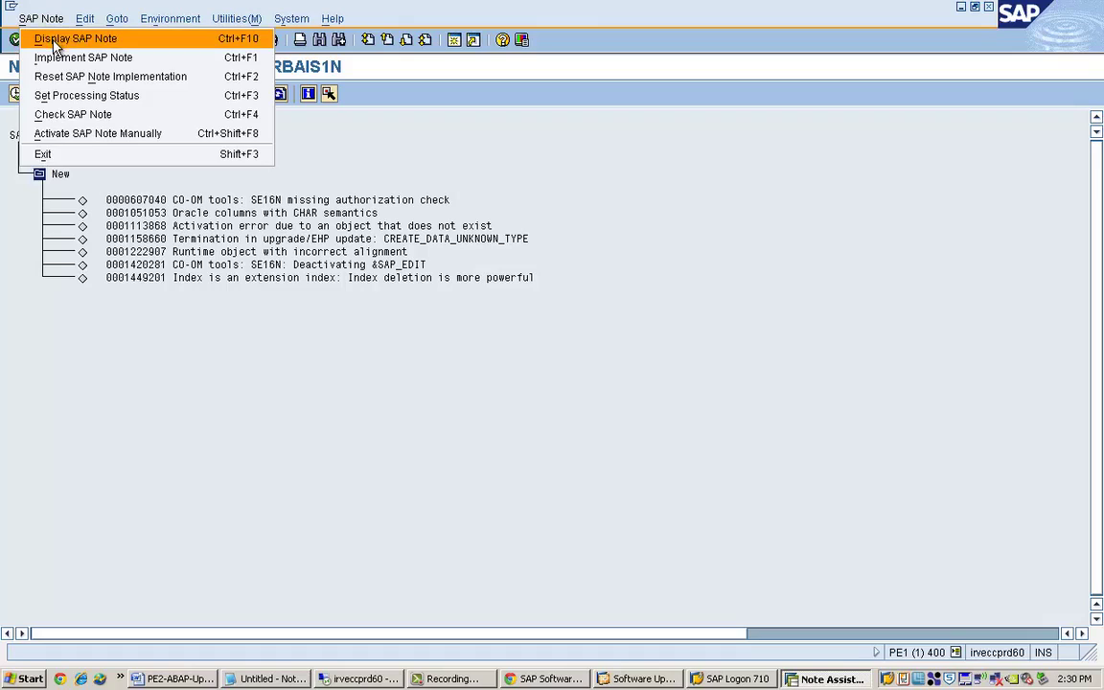
pyautogui.click(48, 38)
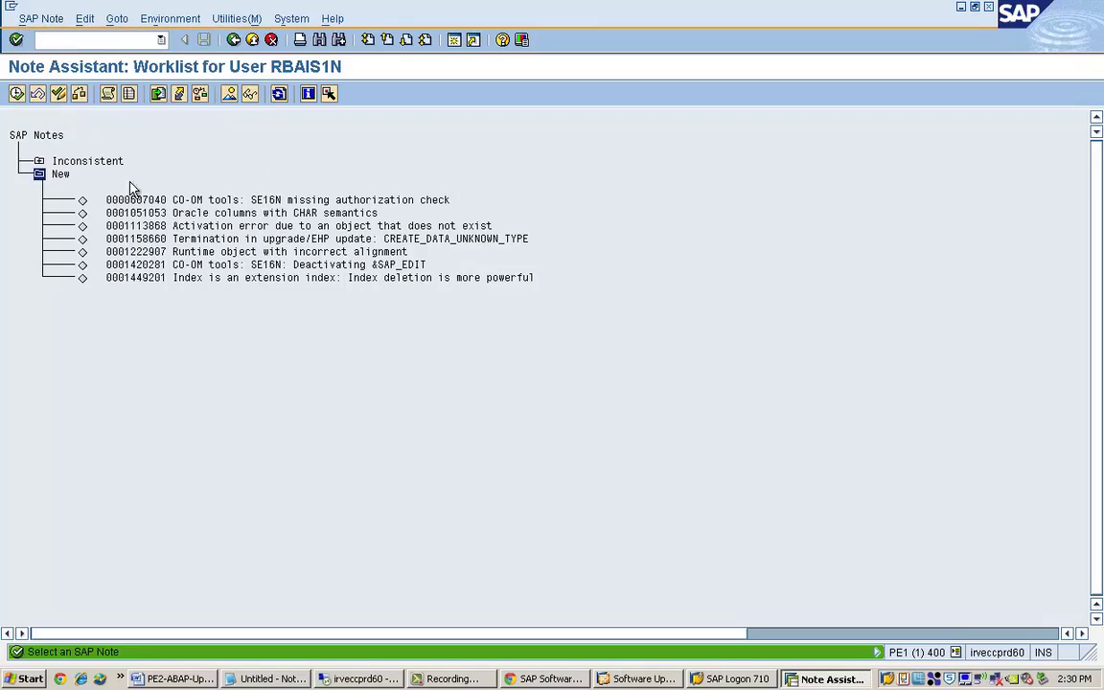
pyautogui.click(46, 19)
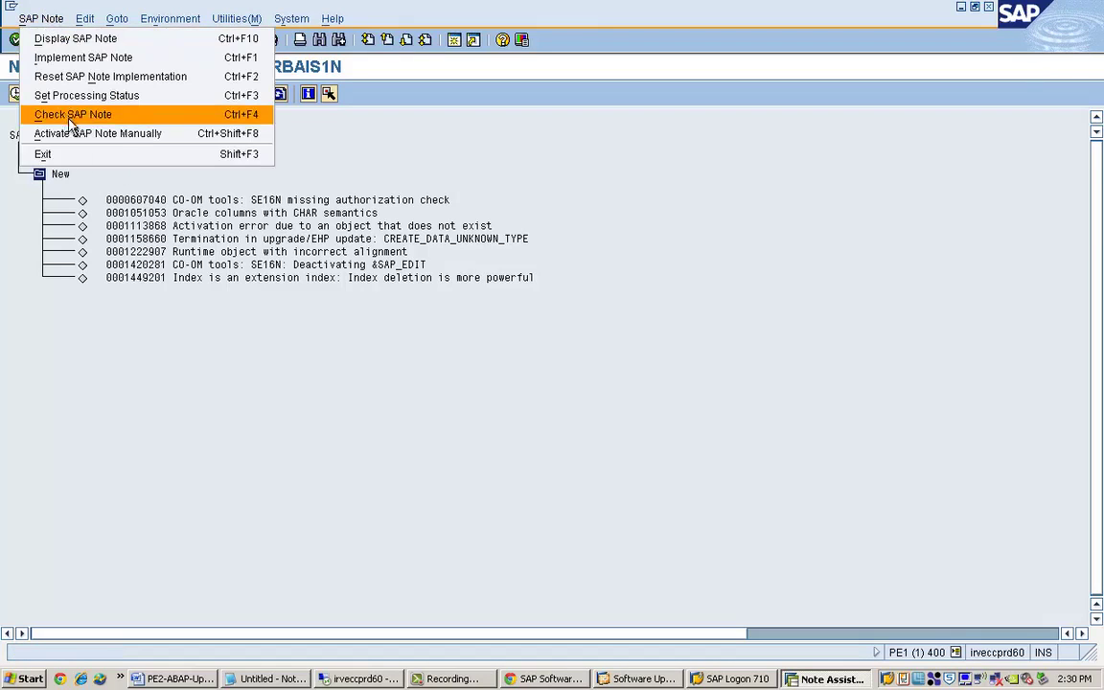
pyautogui.click(96, 301)
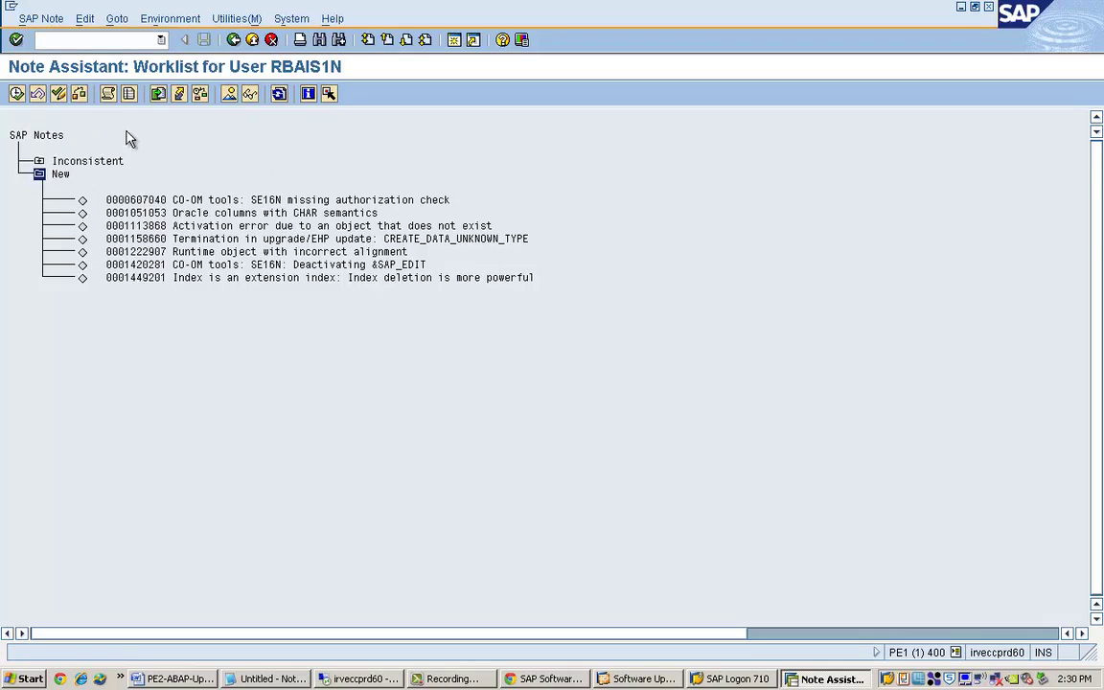
pyautogui.click(17, 94)
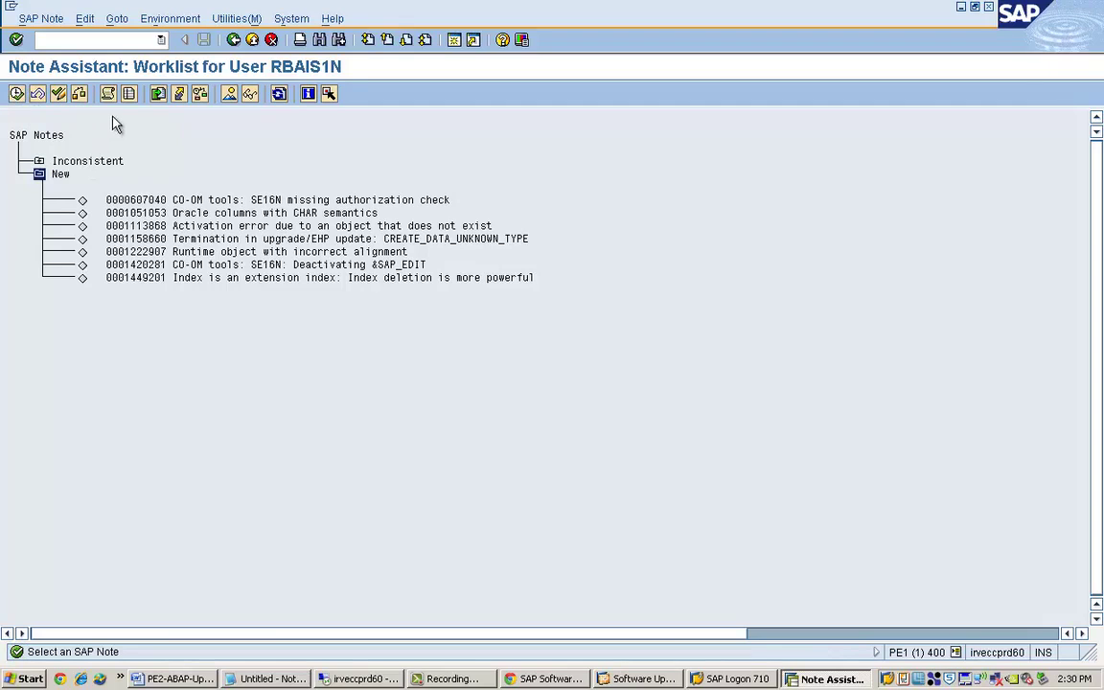
pyautogui.click(159, 94)
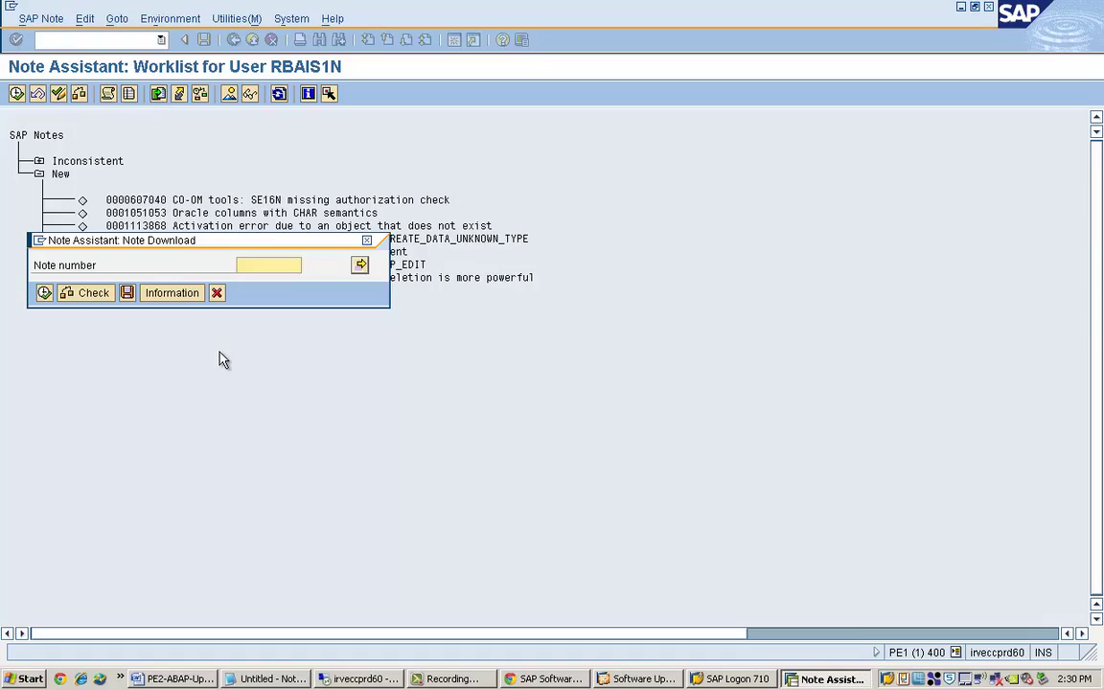
pyautogui.press('Down')
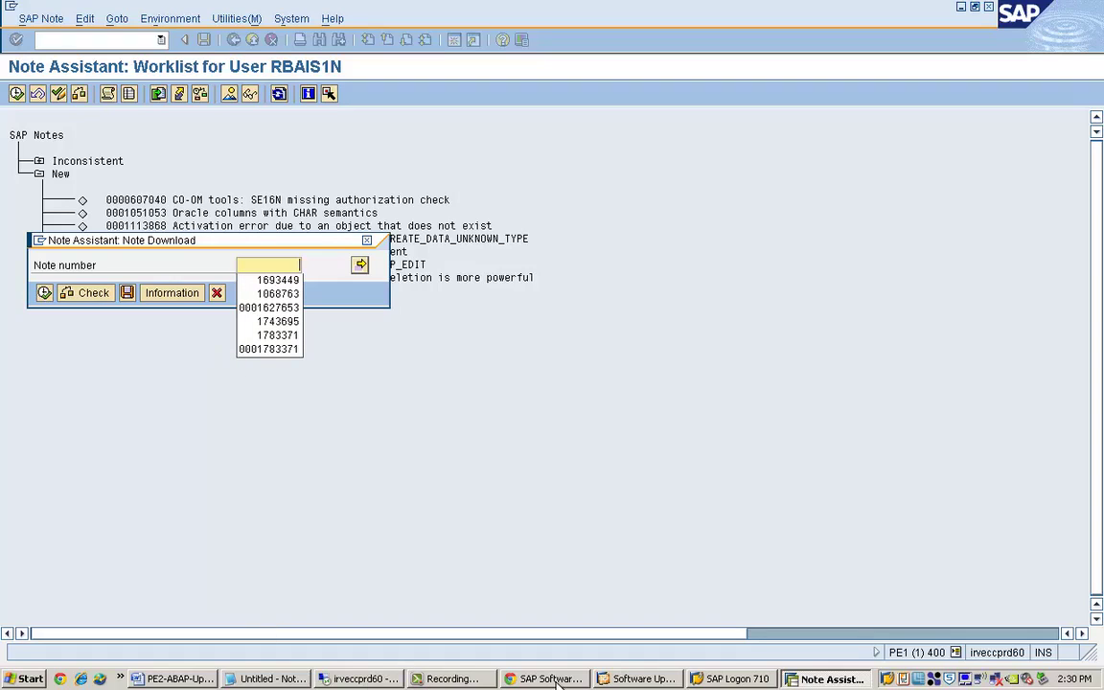
pyautogui.click(676, 680)
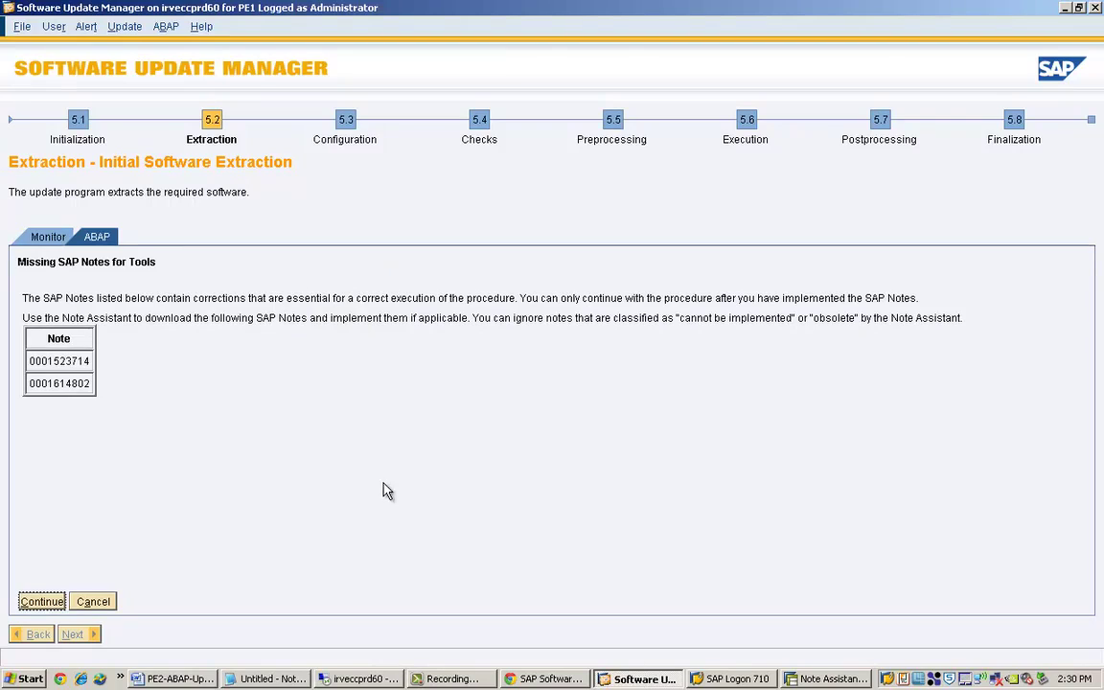
pyautogui.moveTo(30, 361); pyautogui.dragTo(103, 377)
pyautogui.hotkey('ctrl', 'c')
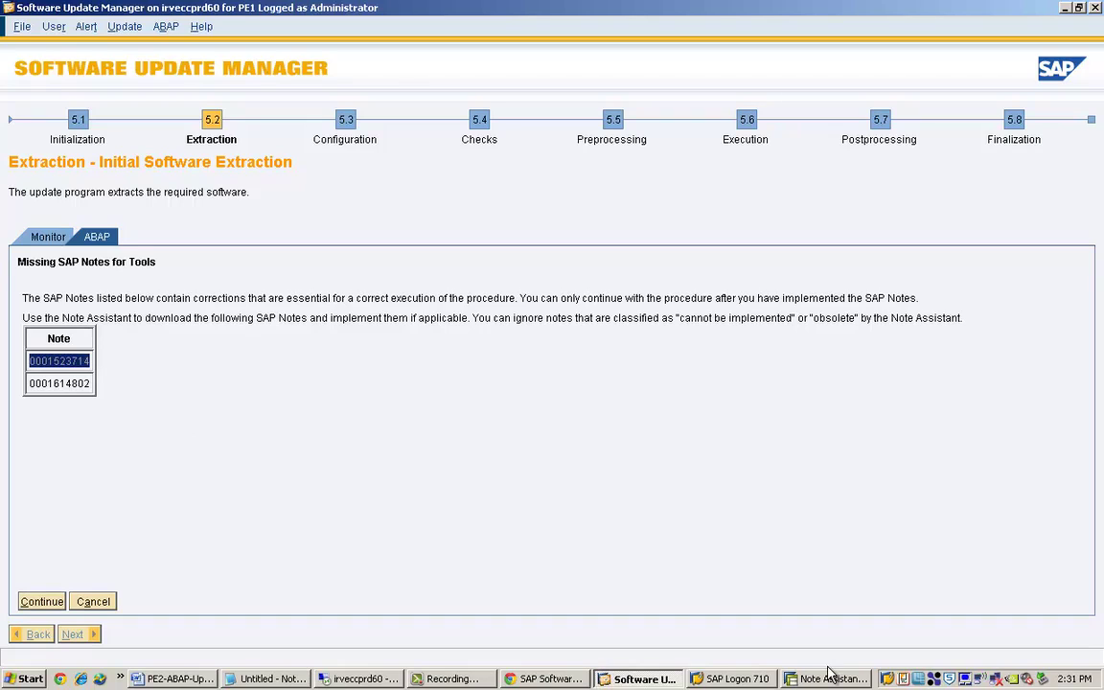
pyautogui.click(792, 681)
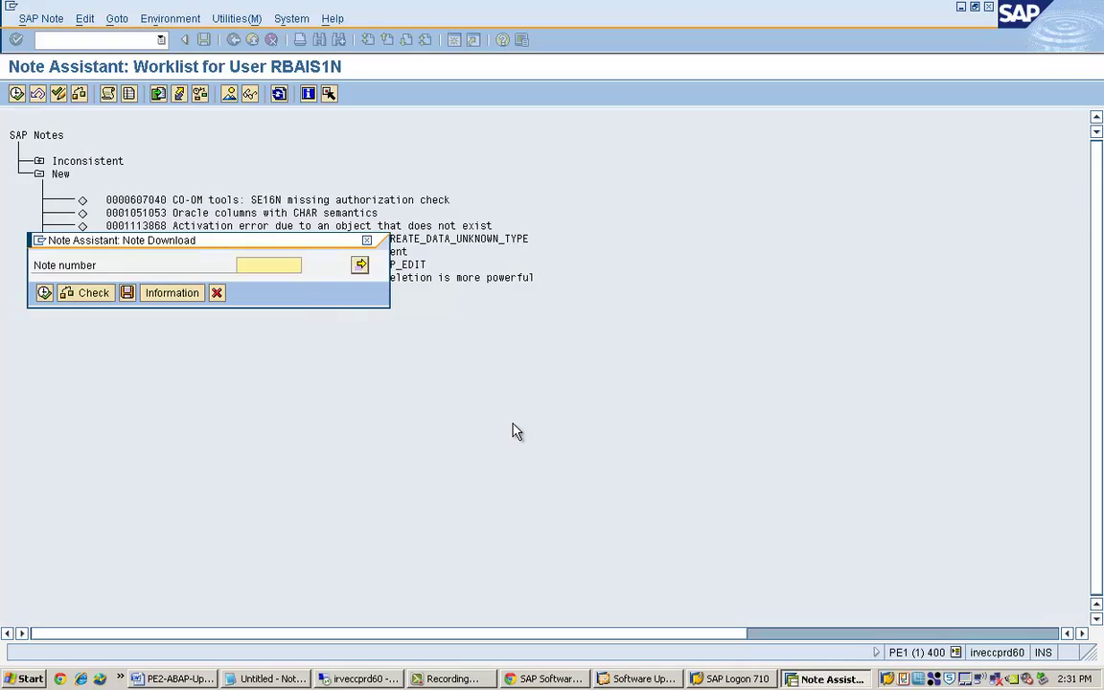
pyautogui.click(361, 267)
pyautogui.hotkey('ctrl', 'v')
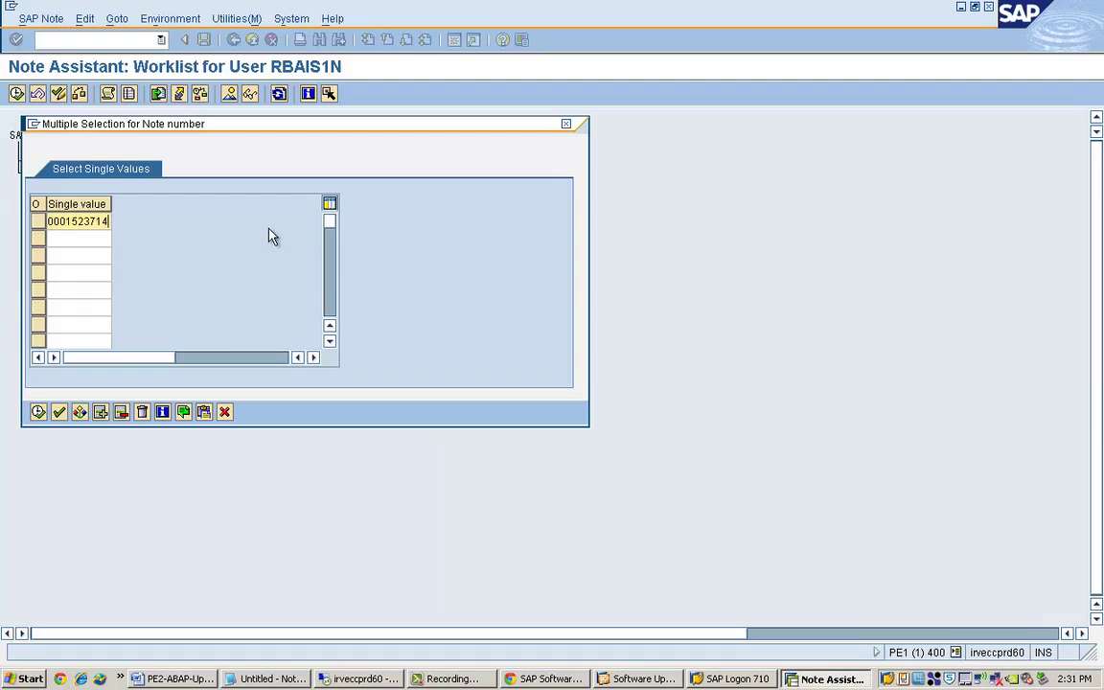
pyautogui.click(606, 681)
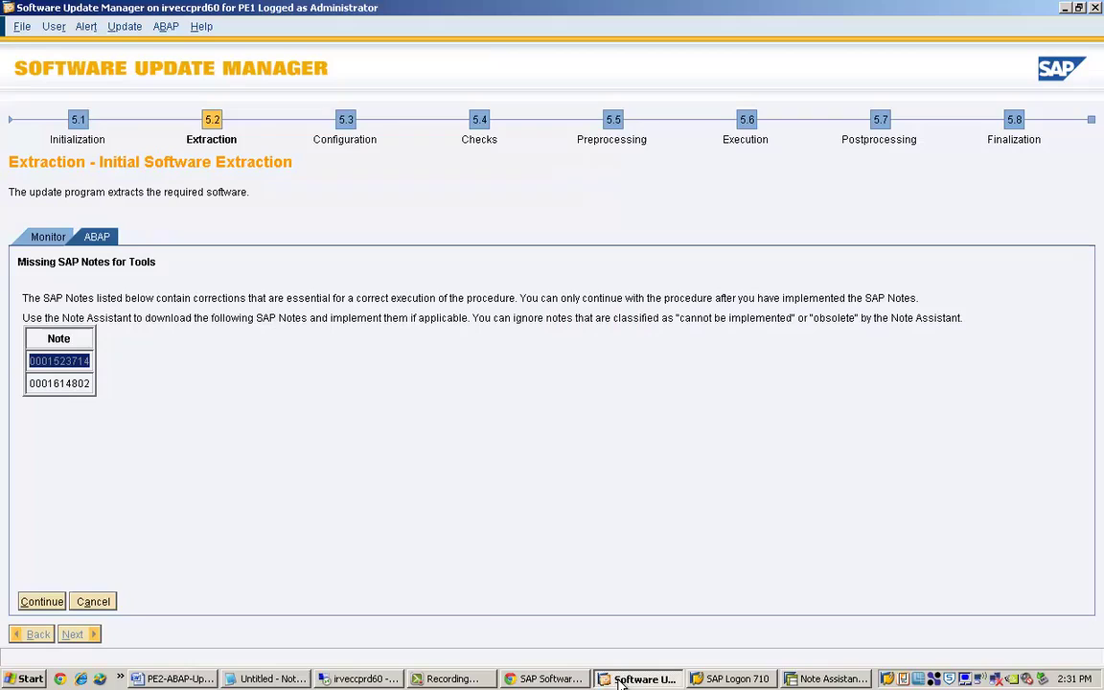
pyautogui.click(38, 384)
pyautogui.hotkey('ctrl', 'c')
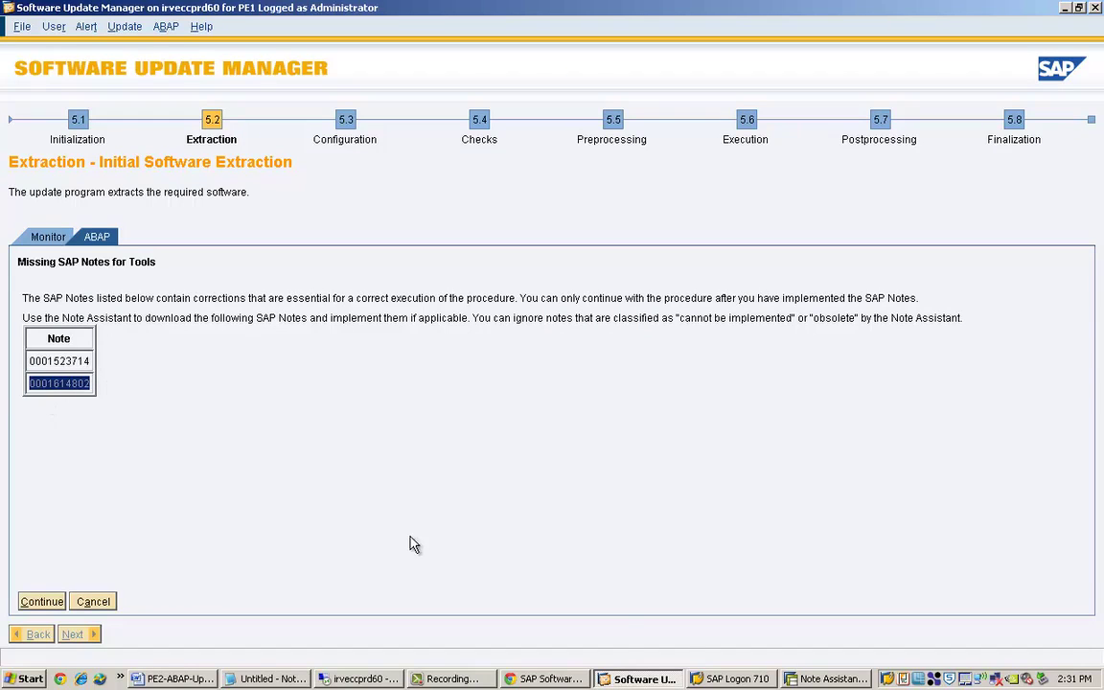
pyautogui.click(823, 678)
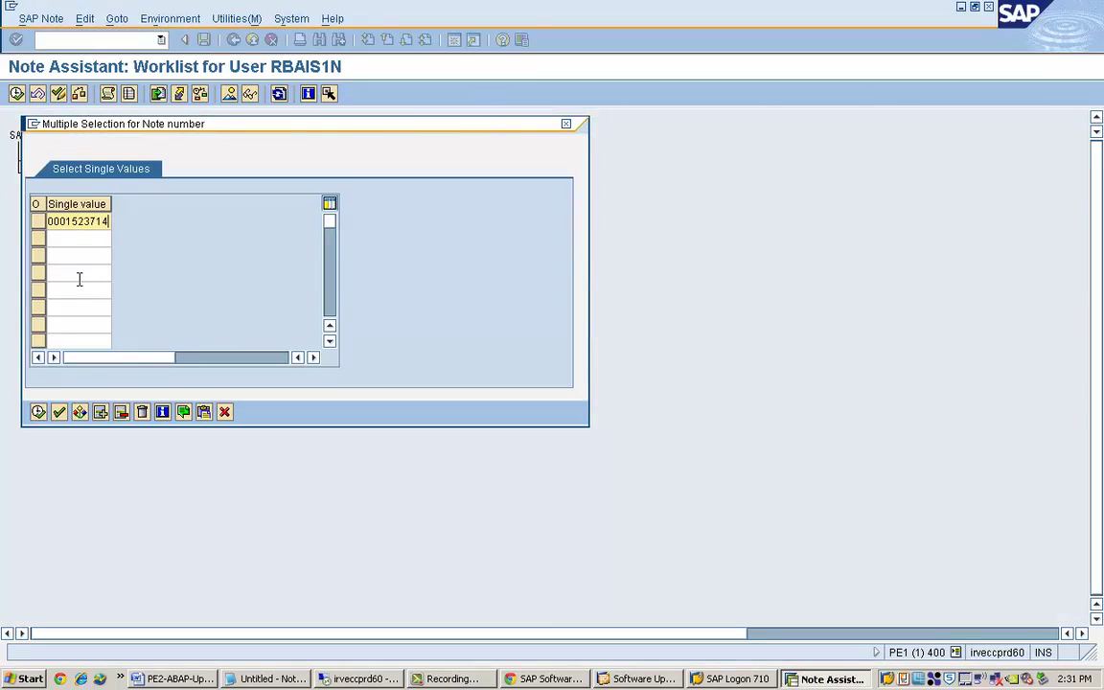
pyautogui.click(59, 242)
pyautogui.hotkey('ctrl', 'v')
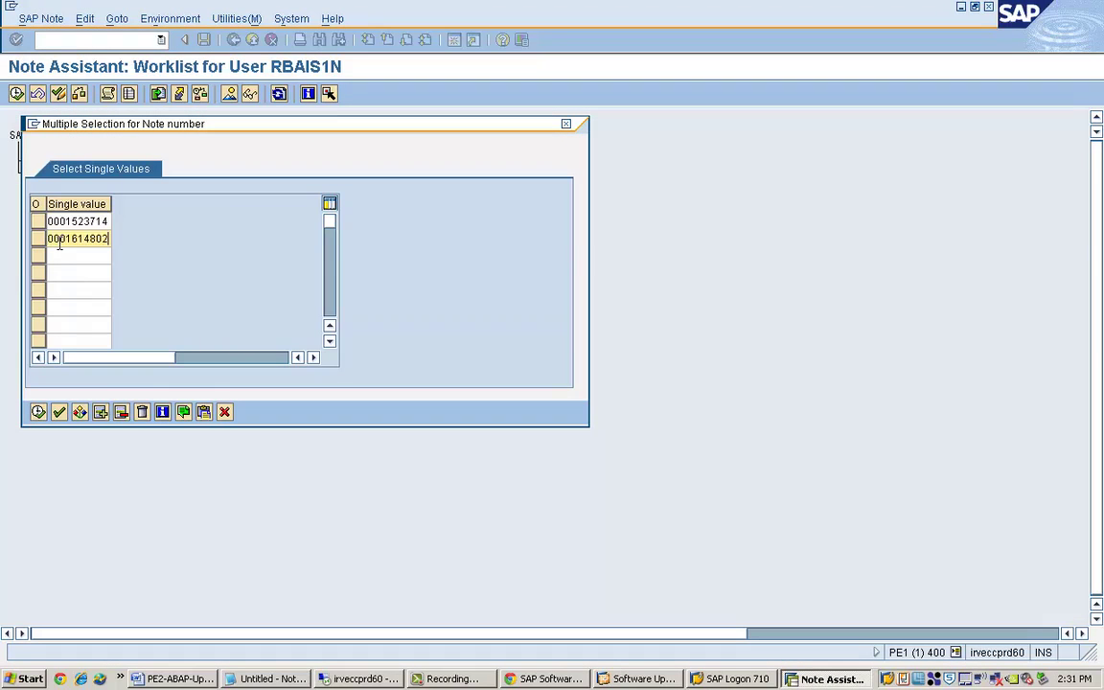
pyautogui.click(38, 411)
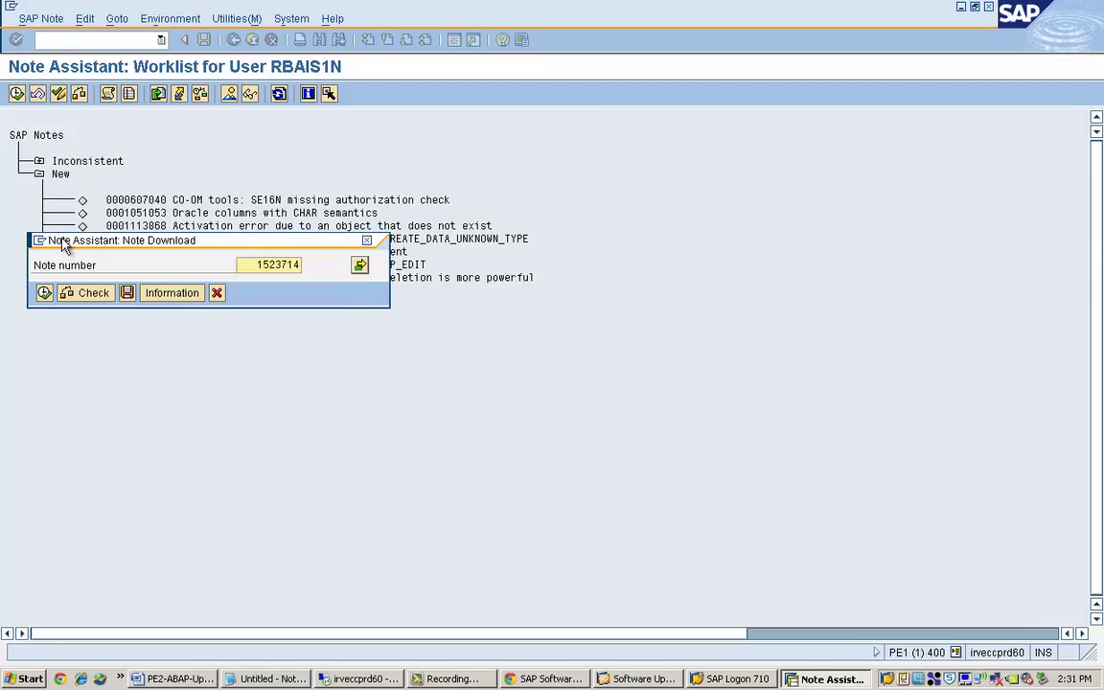
pyautogui.click(43, 293)
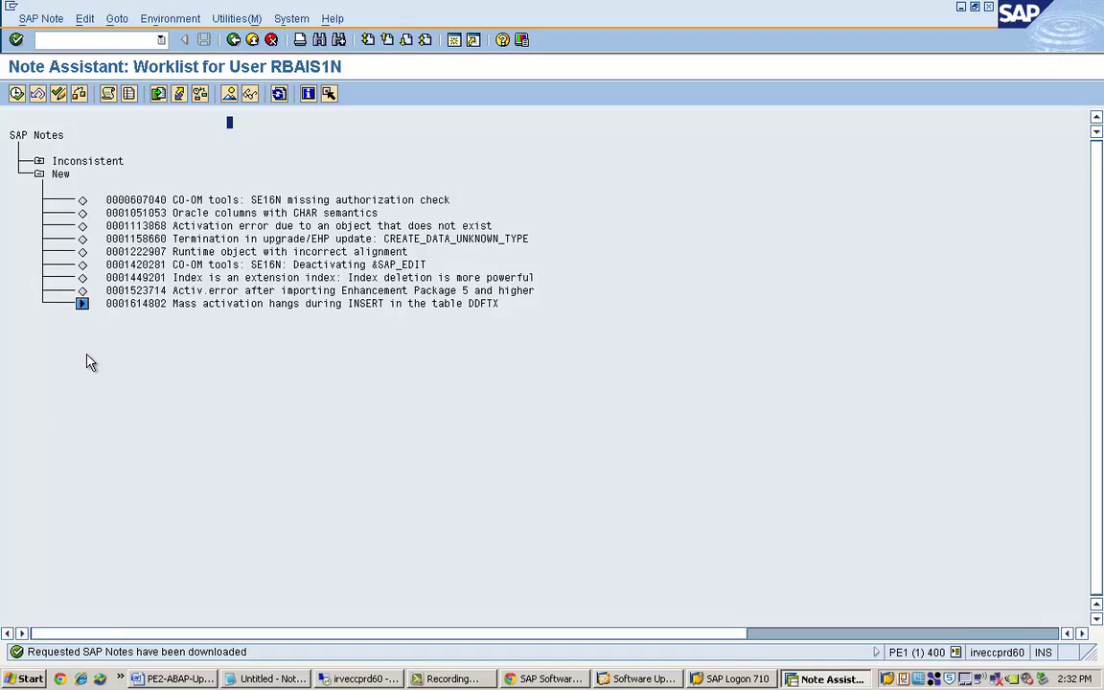
pyautogui.click(81, 305)
# Begin implementing note 1614802, accepting the read confirmation and namespace warning, then create a second session.
pyautogui.click(621, 679)
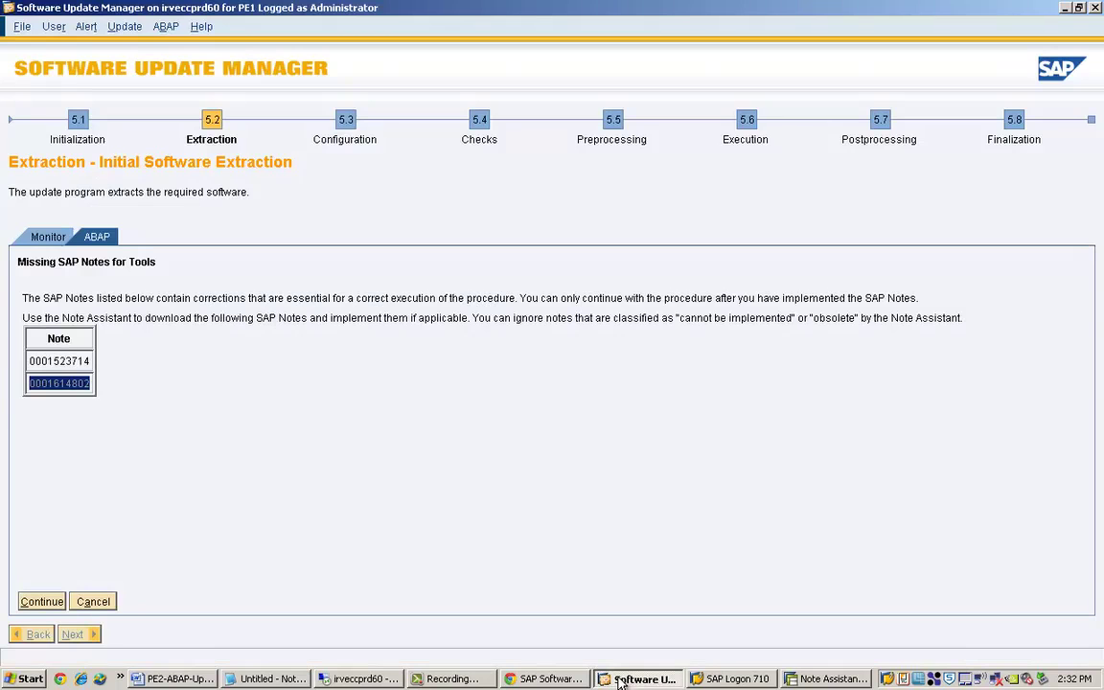
pyautogui.click(621, 680)
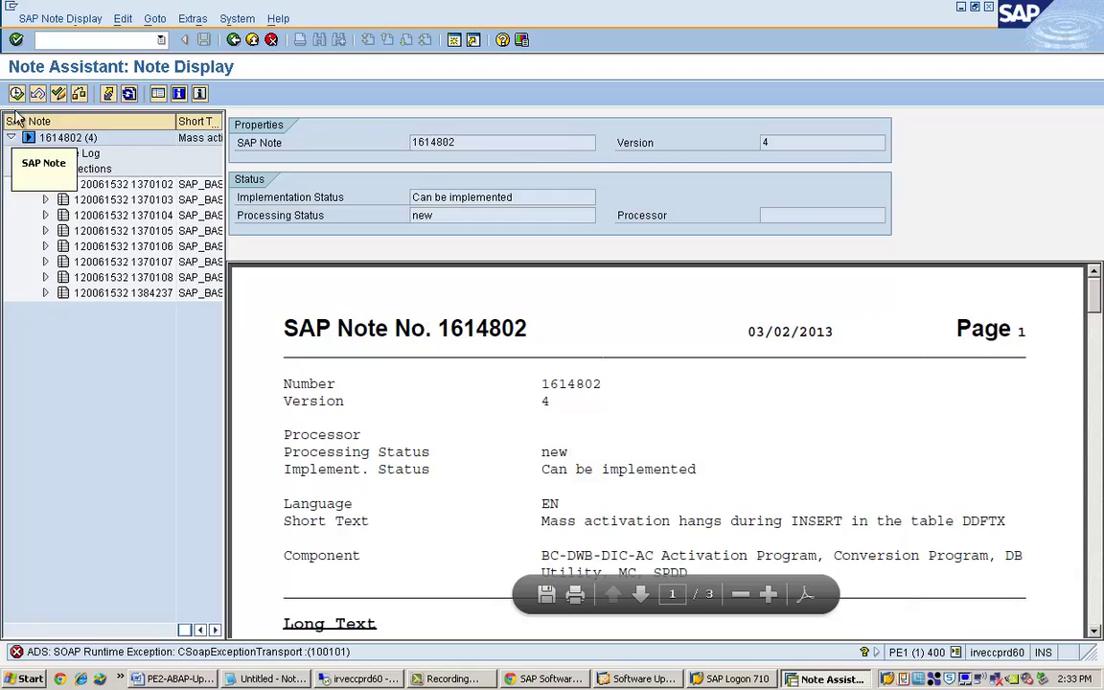
pyautogui.click(16, 93)
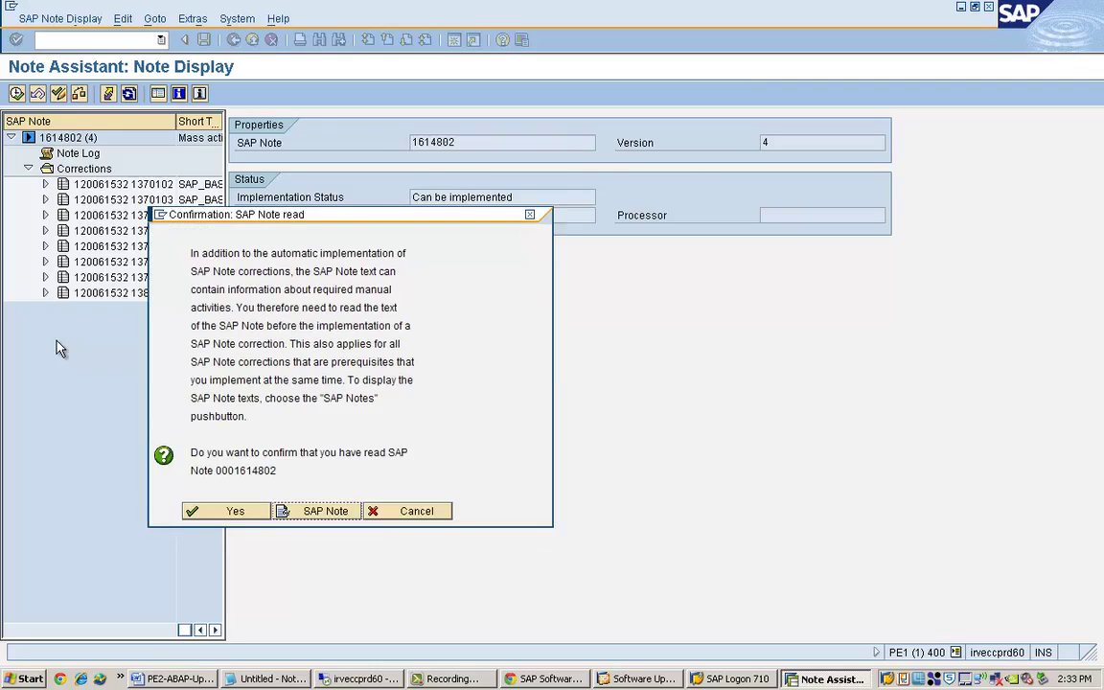
pyautogui.click(219, 508)
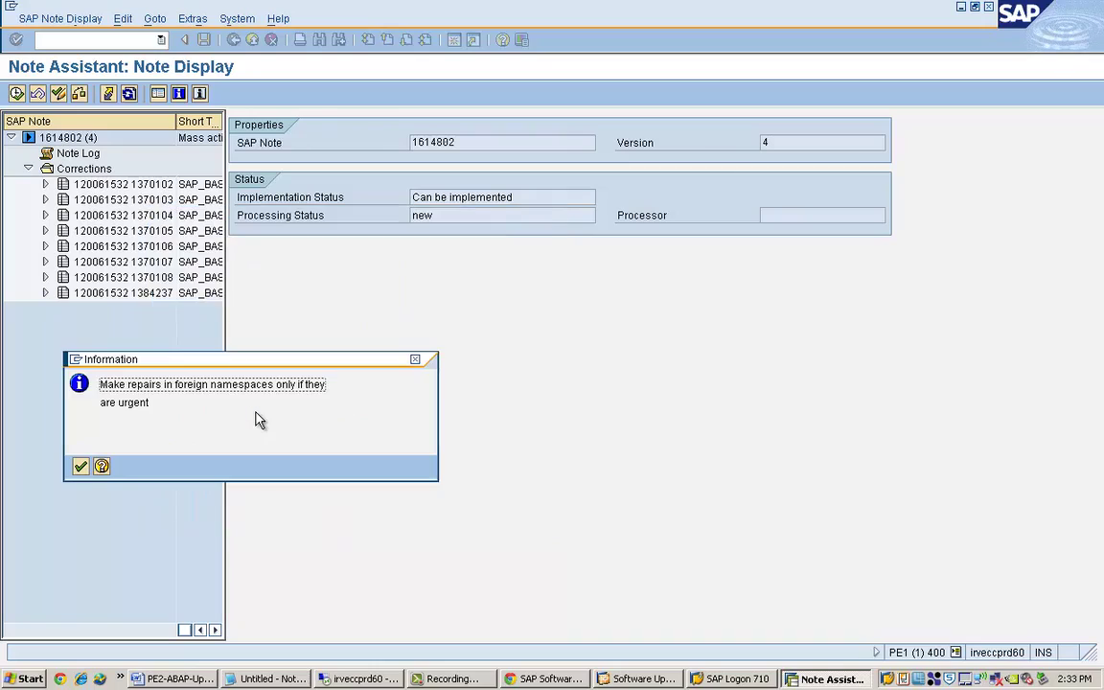
pyautogui.click(80, 467)
pyautogui.click(78, 360)
pyautogui.click(105, 422)
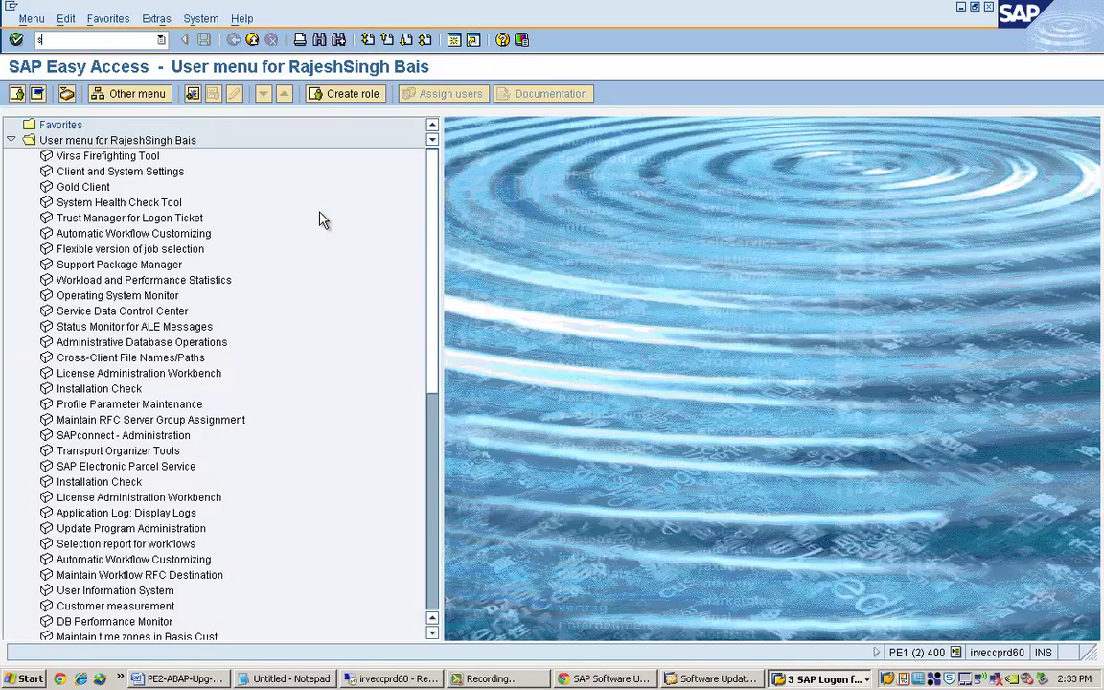
# Run SCC4 and open client 066 EarlyWatch details in change mode.
pyautogui.write('scc4')
pyautogui.press('Return')
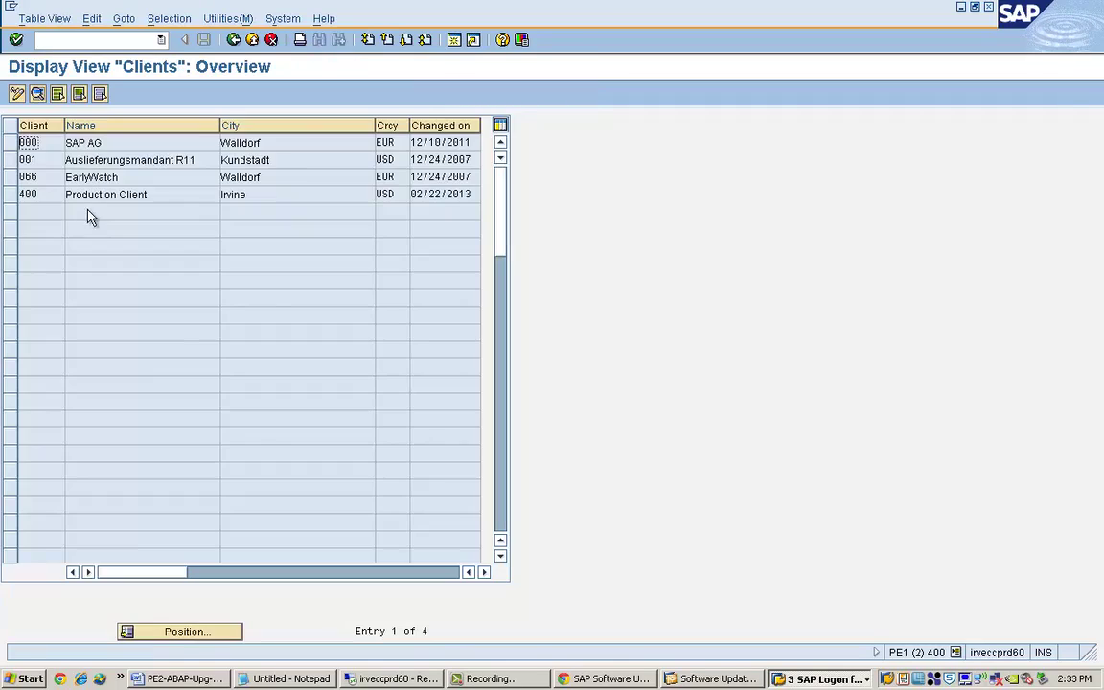
pyautogui.click(11, 177)
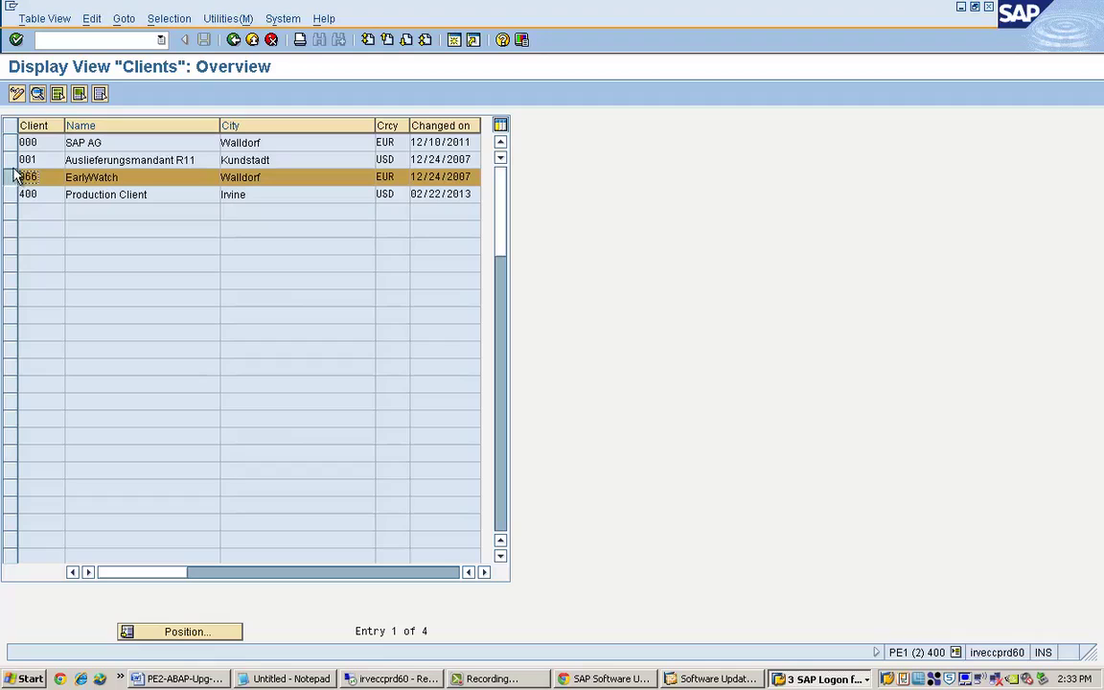
pyautogui.click(37, 93)
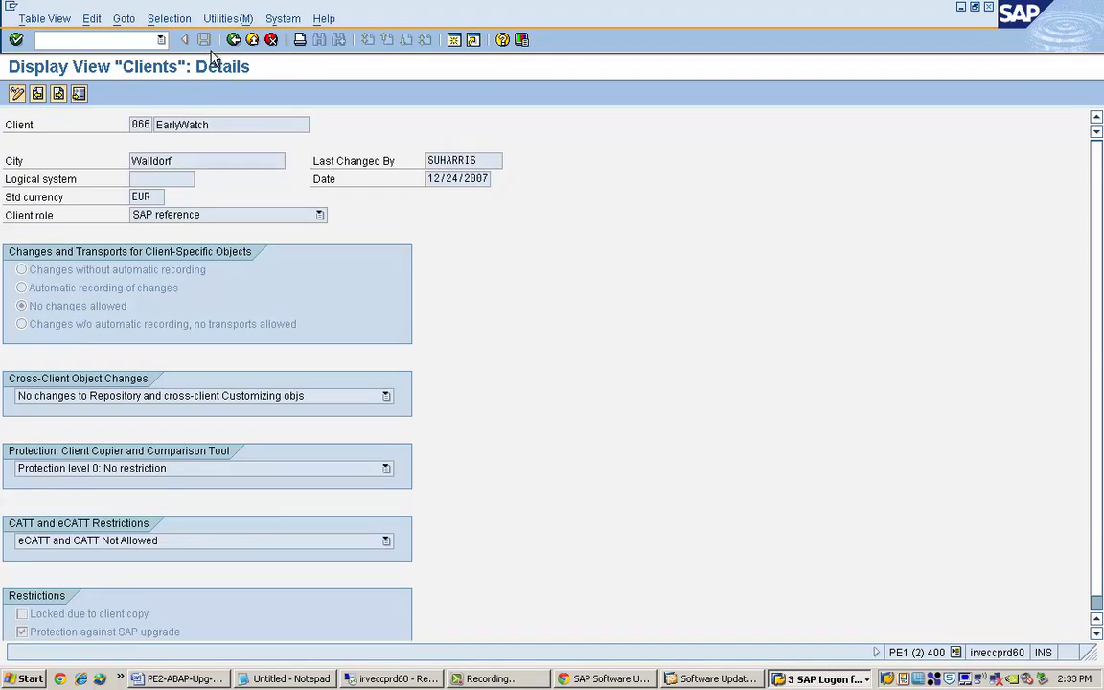
pyautogui.click(16, 93)
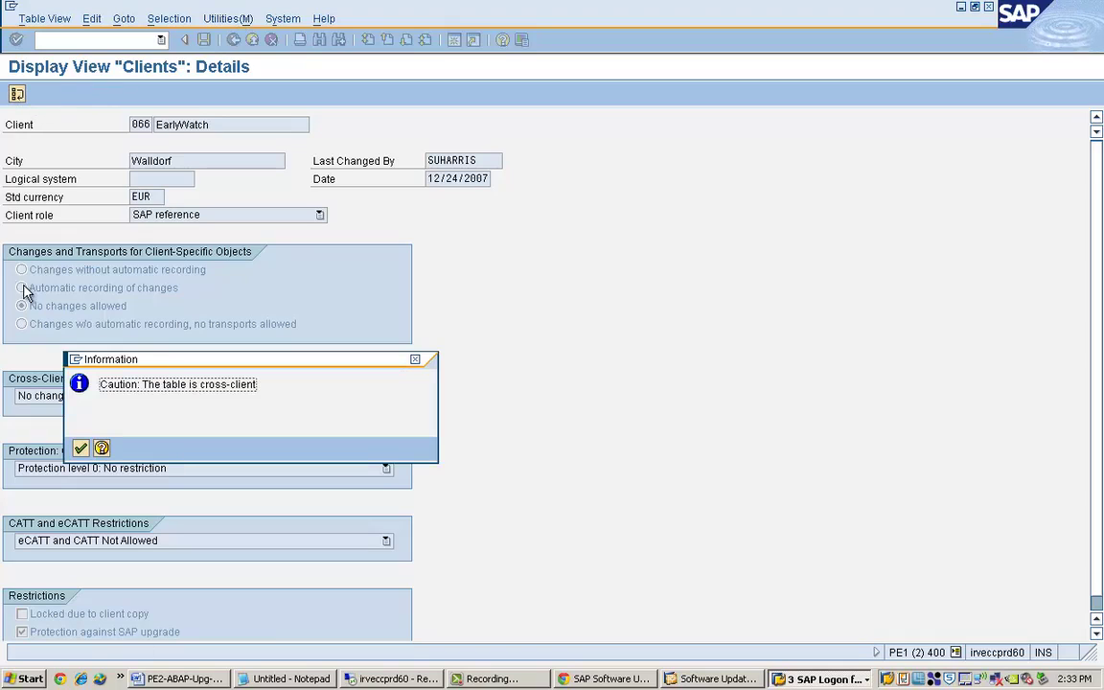
pyautogui.click(80, 446)
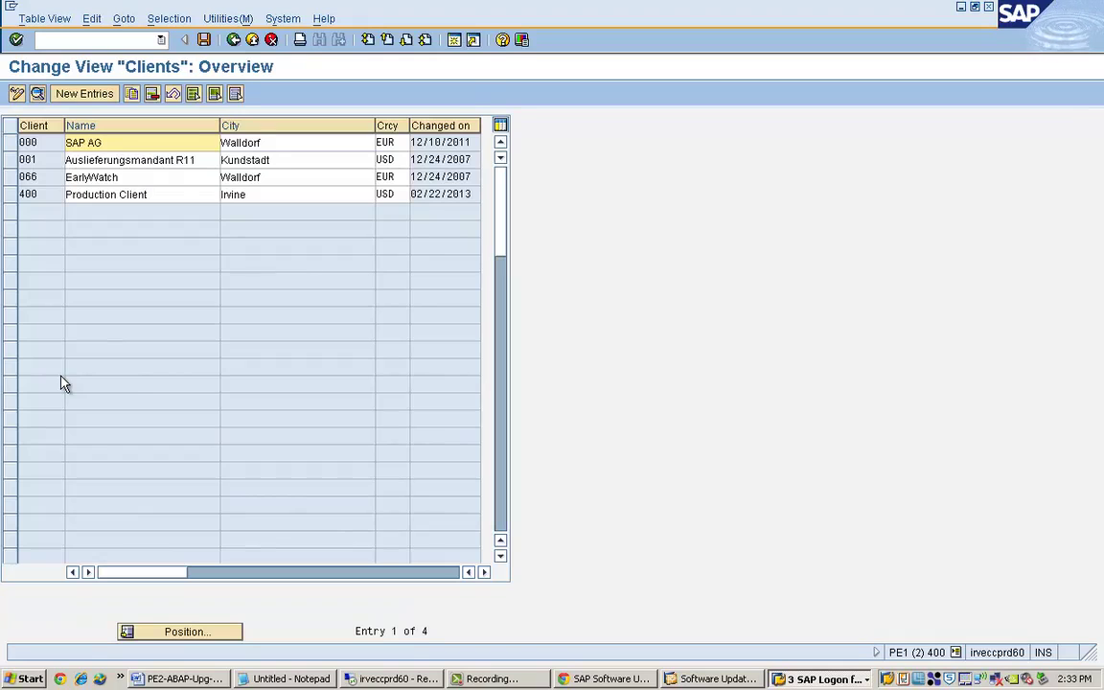
# Review client 400 Production Client's detailed settings, then return to the Easy Access menu.
pyautogui.click(14, 194)
pyautogui.click(16, 93)
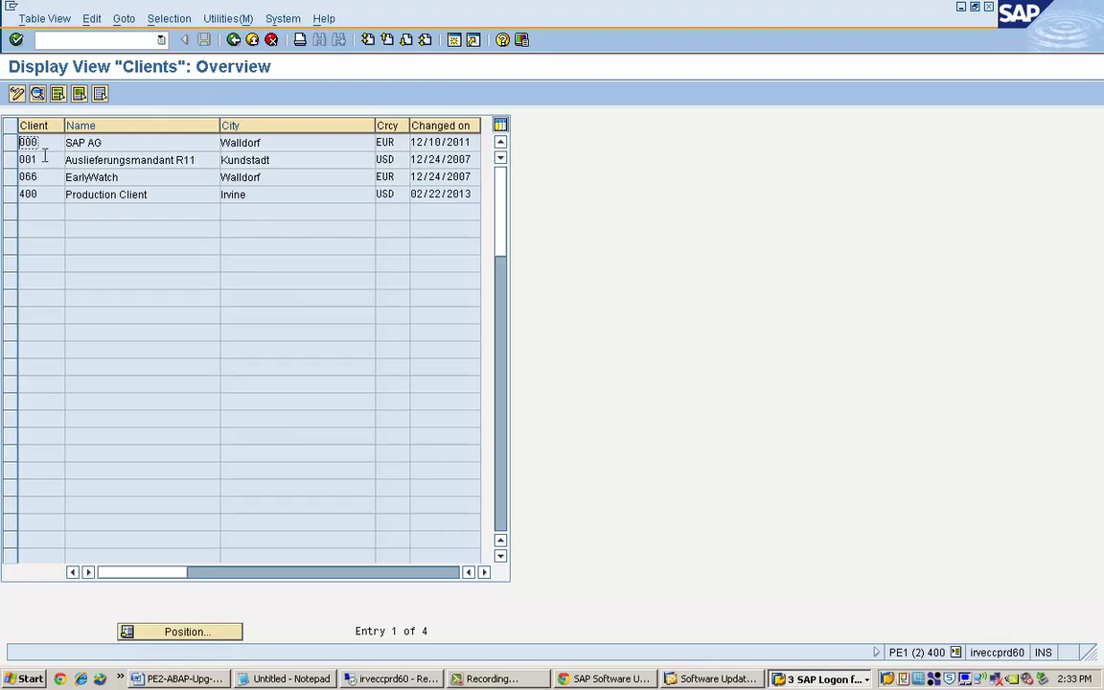
pyautogui.click(9, 194)
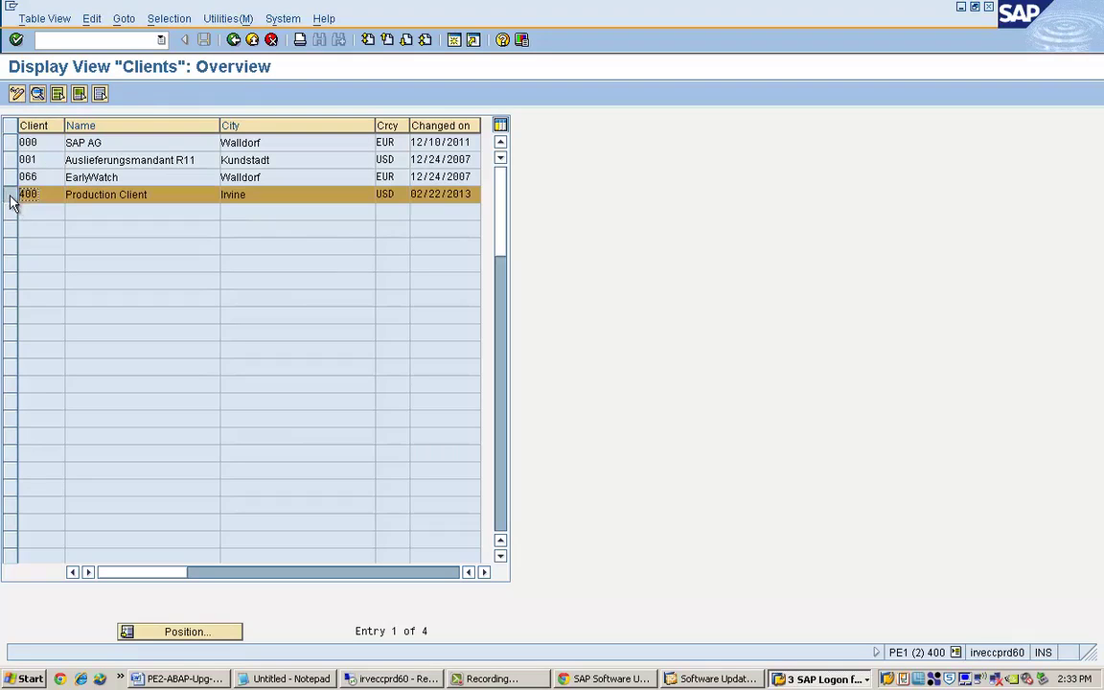
pyautogui.click(16, 93)
pyautogui.click(81, 447)
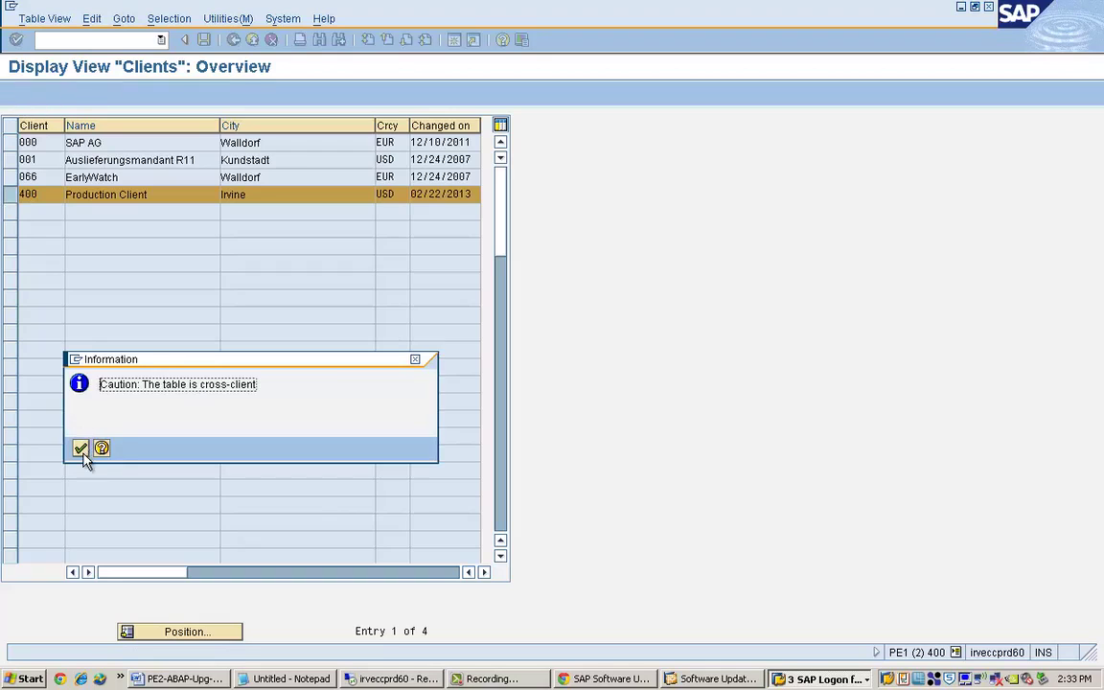
pyautogui.click(10, 194)
pyautogui.click(38, 93)
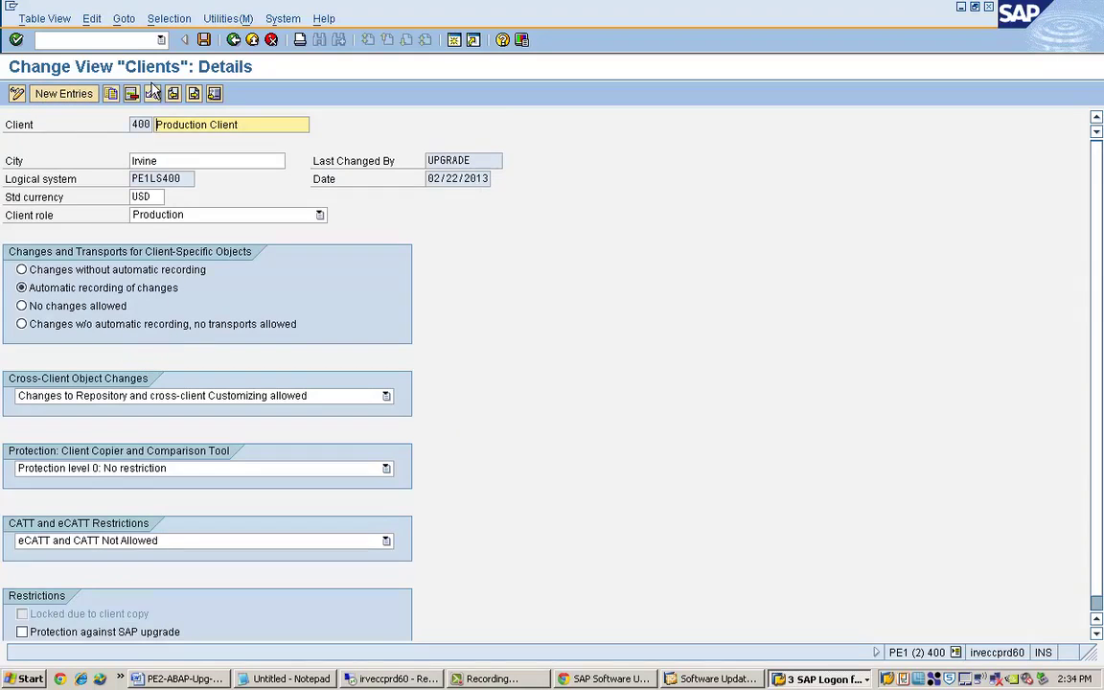
pyautogui.click(232, 39)
pyautogui.click(232, 39)
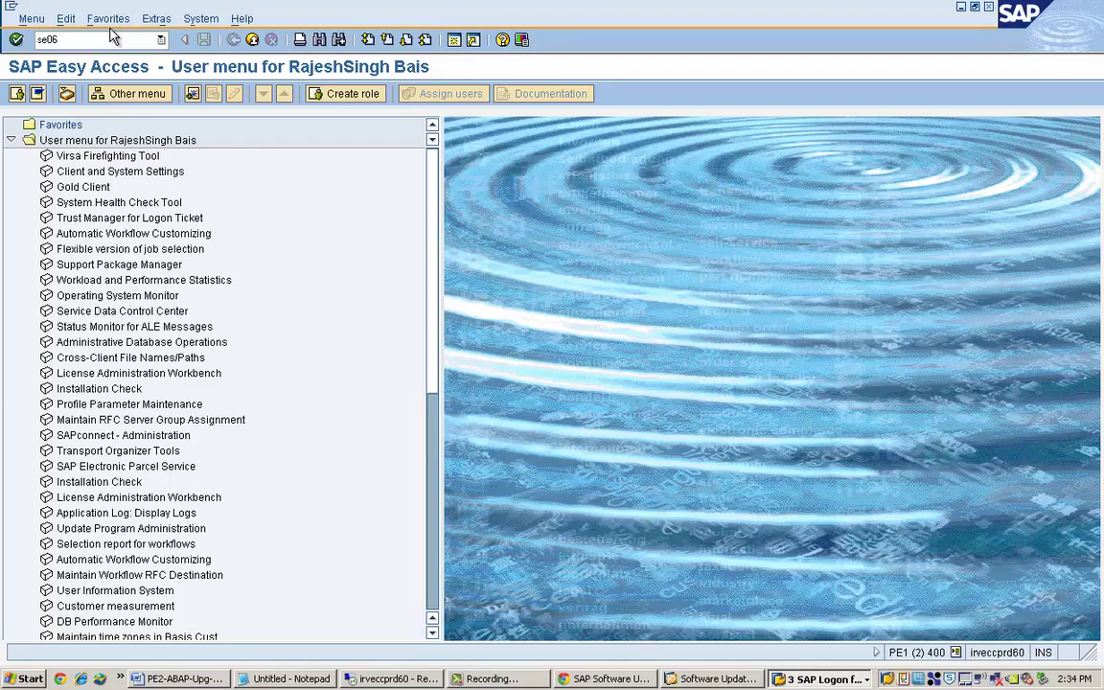
# In SE06, confirm the System Change Option global setting is Modifiable, then exit and minimize the window.
pyautogui.press('Return')
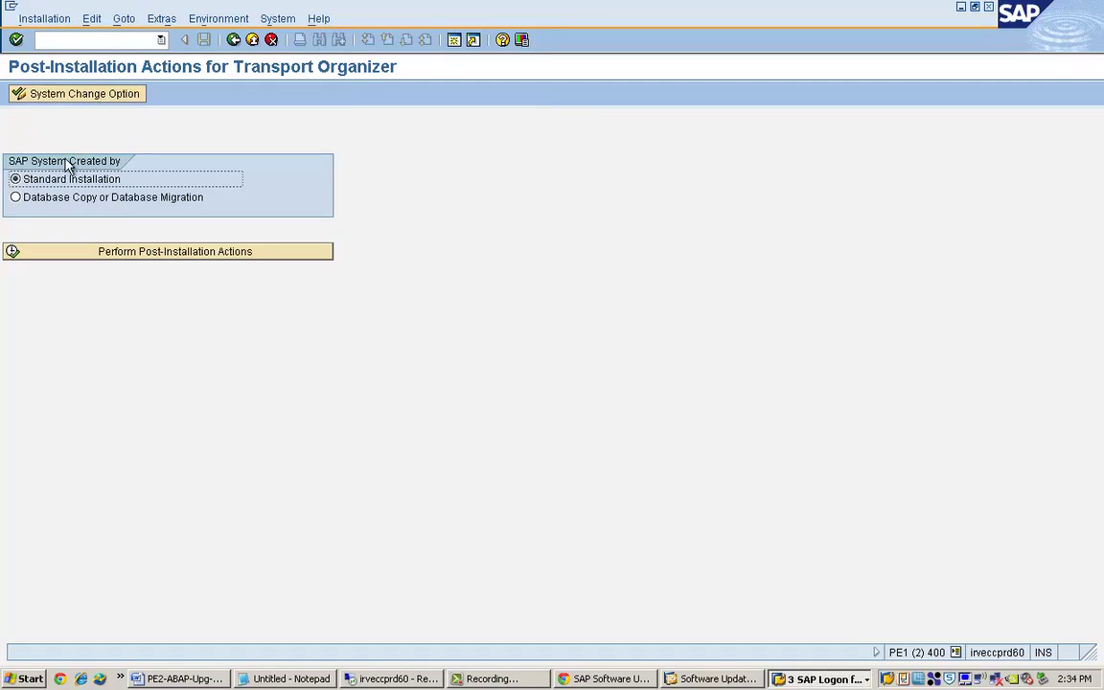
pyautogui.click(100, 93)
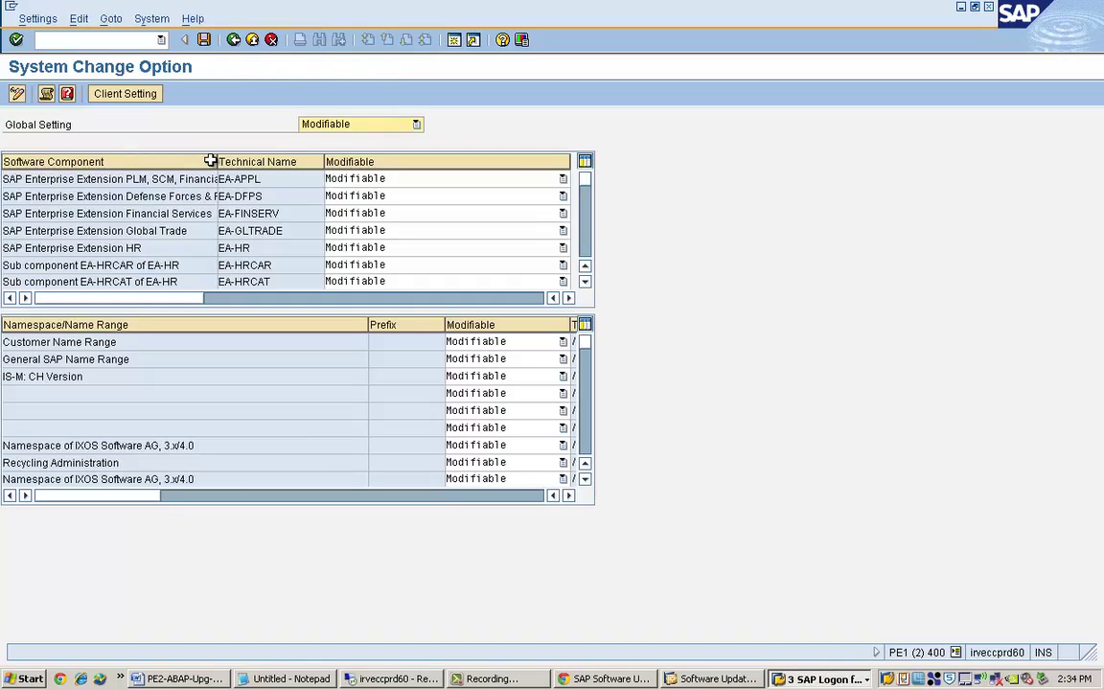
pyautogui.click(233, 39)
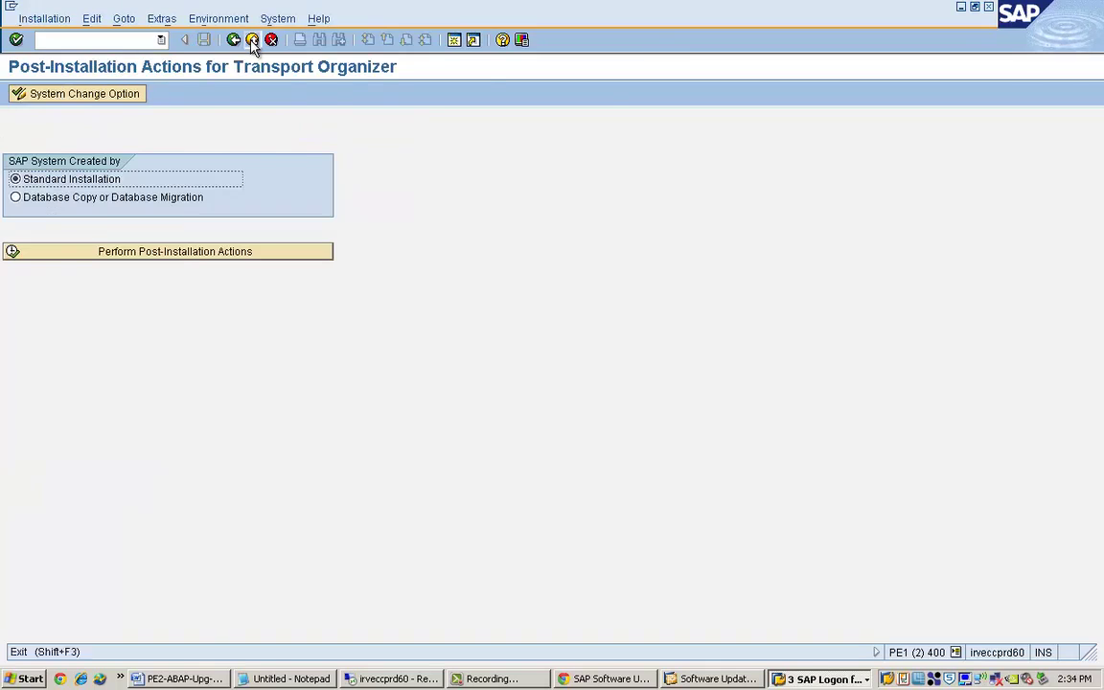
pyautogui.click(252, 42)
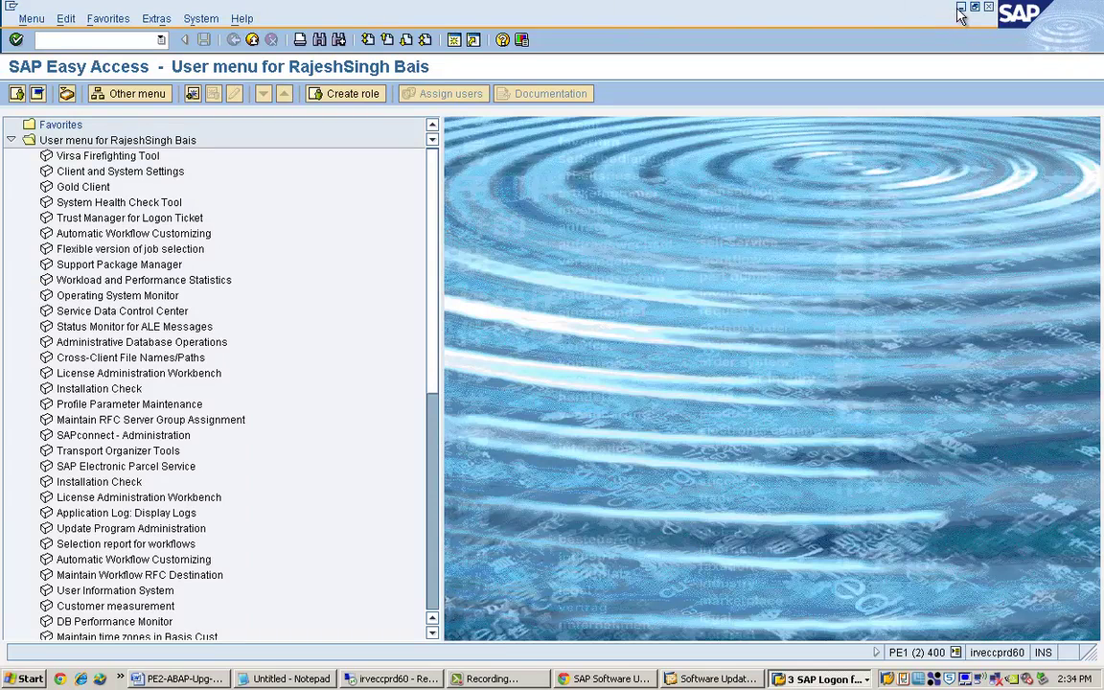
pyautogui.click(960, 9)
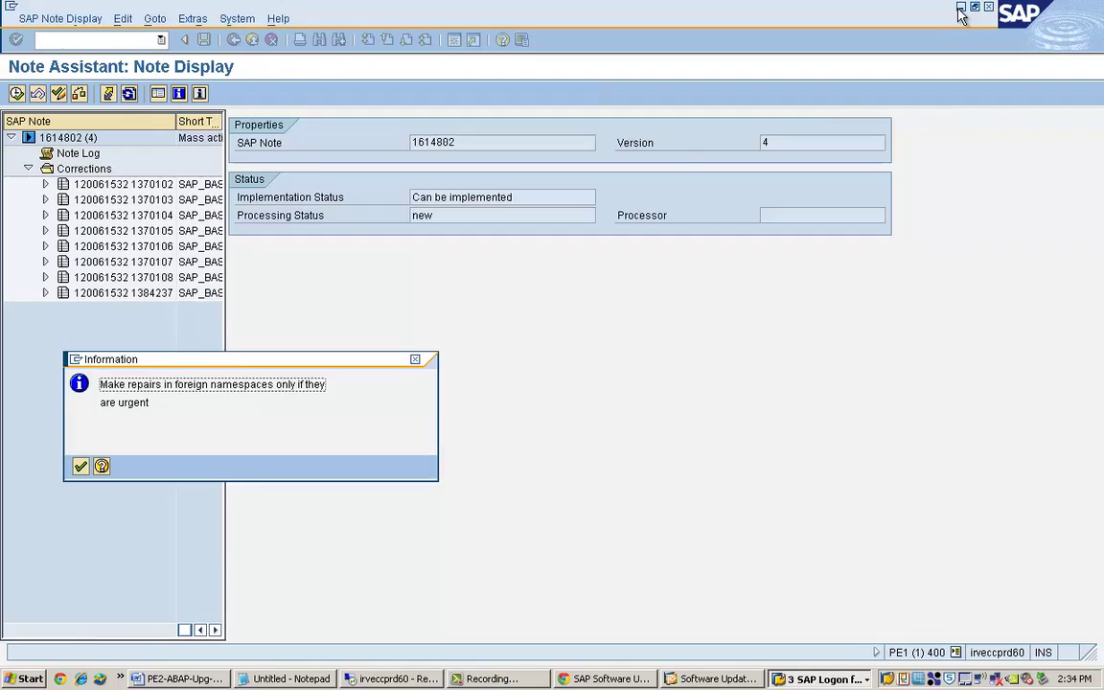
# Create a workbench request with short description 'Notes for Upgrade' for note 1614802.
pyautogui.click(80, 466)
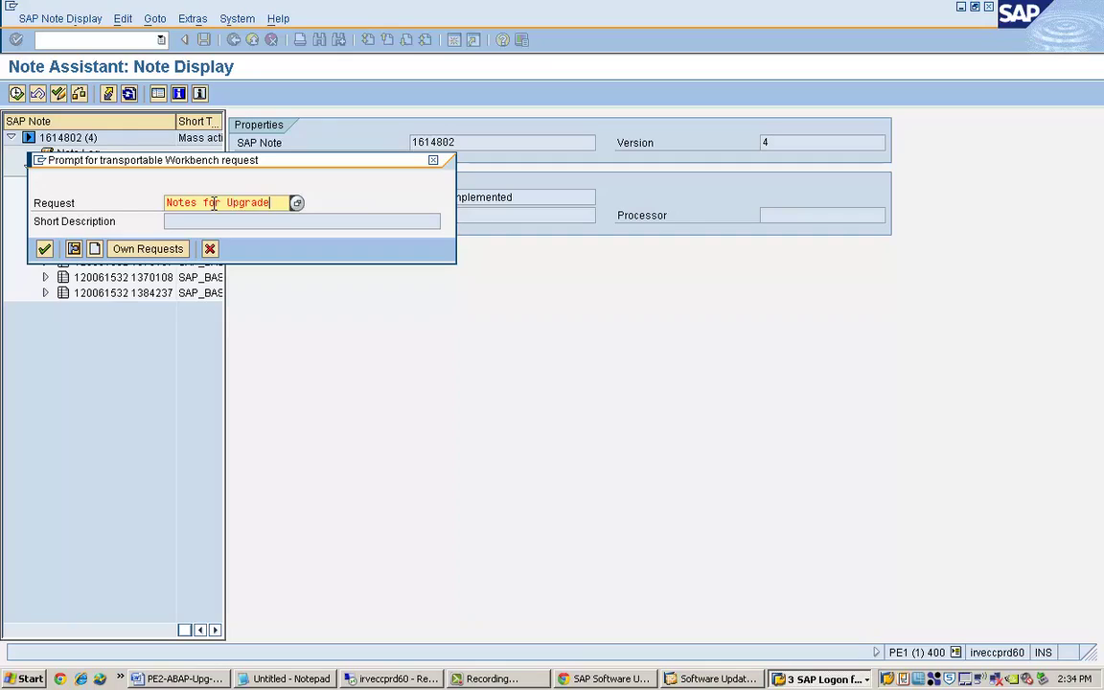
pyautogui.click(96, 249)
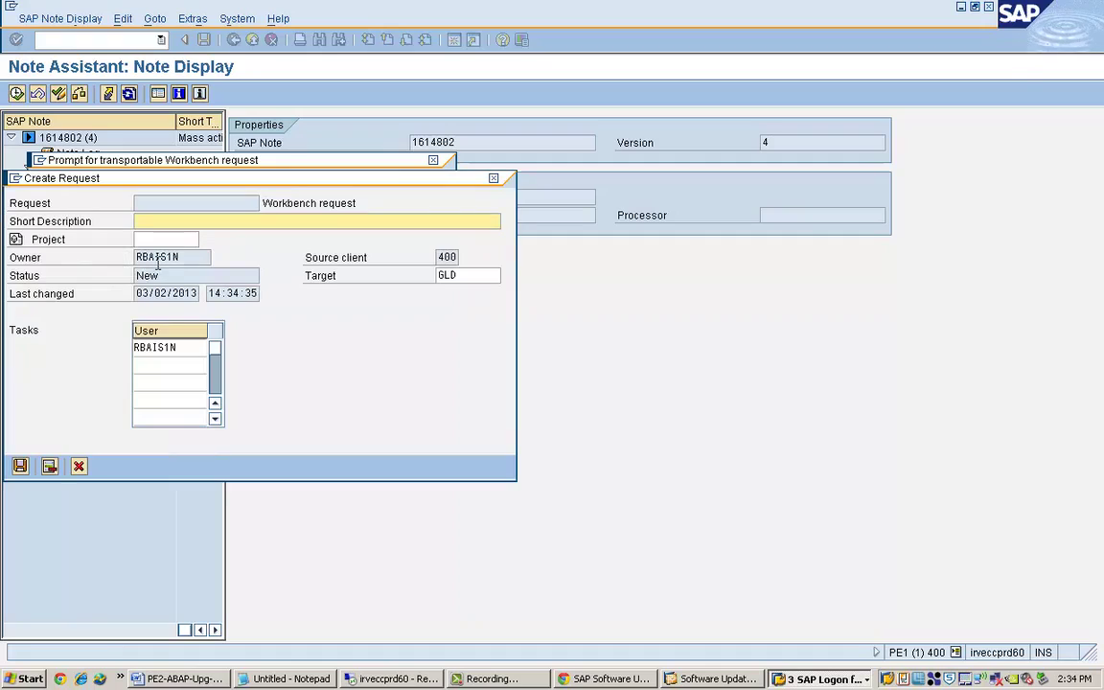
pyautogui.write('Notes for Upg')
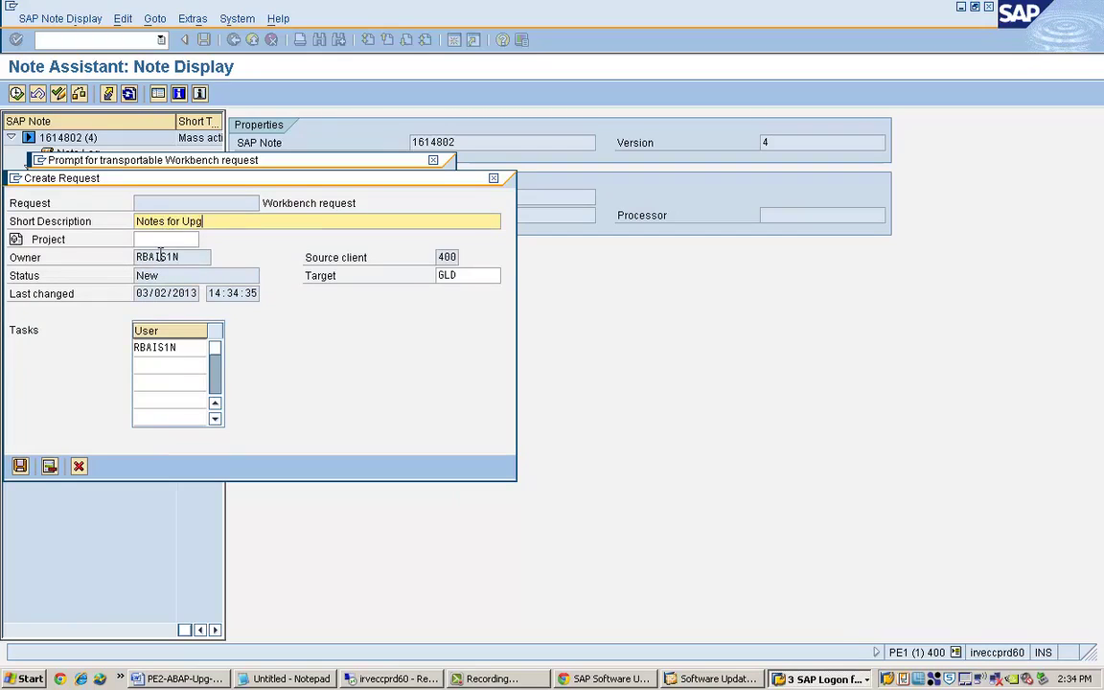
pyautogui.write('rade')
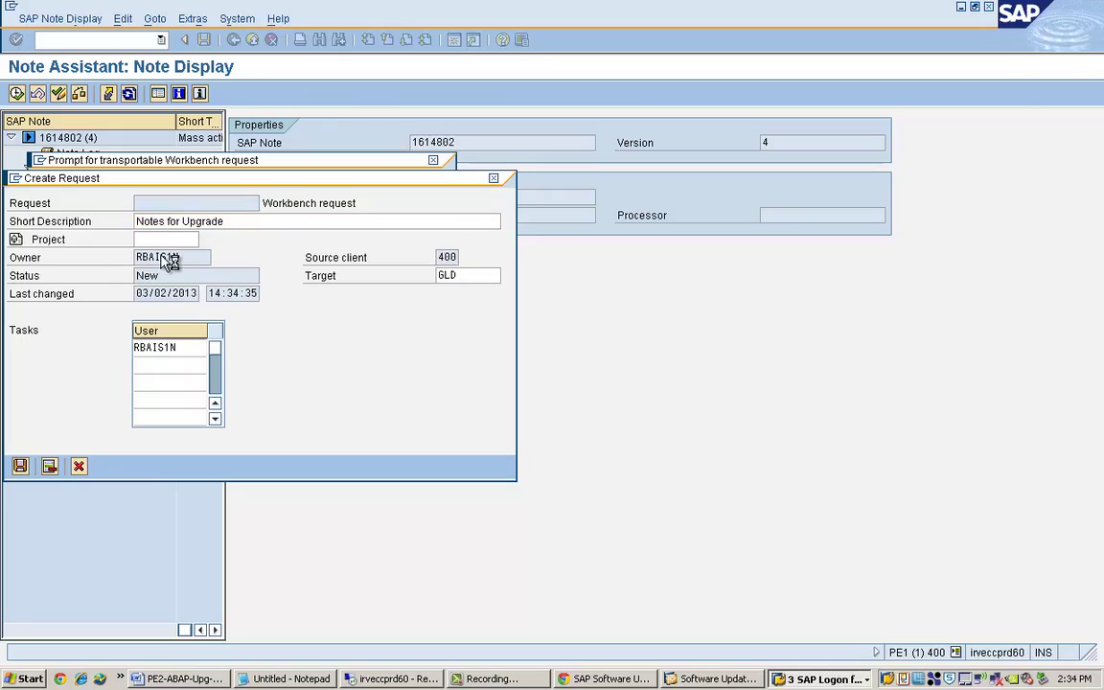
pyautogui.press('Return')
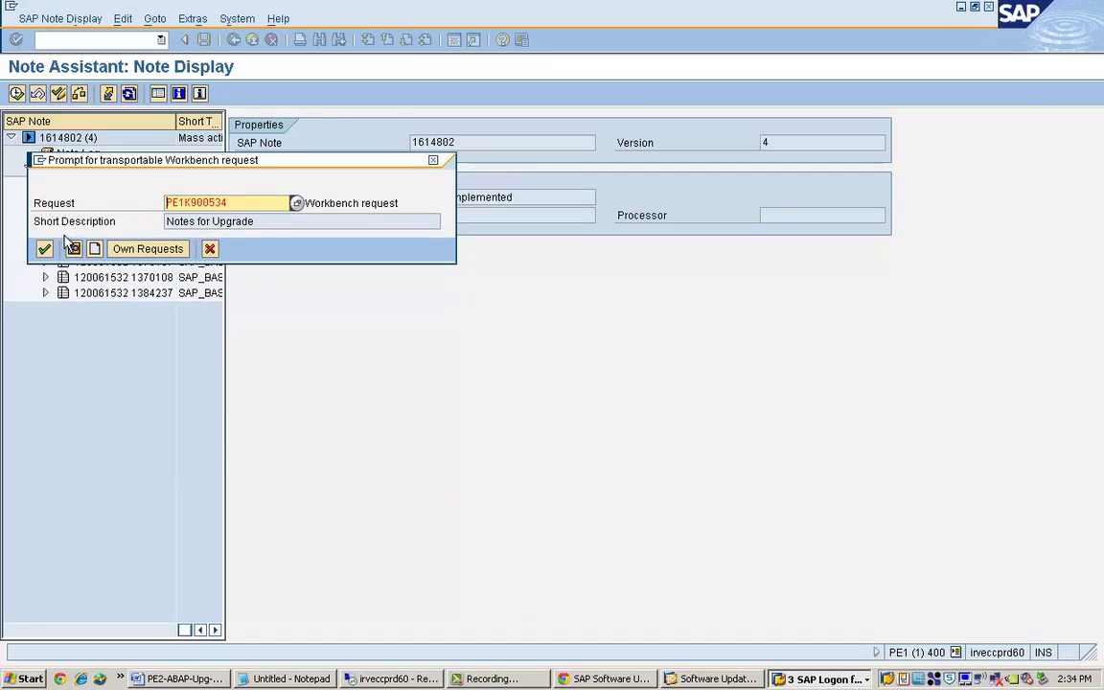
# Implement note 1614802 under request PE1K900534, activating DD_VIEW_INNER_ACT, then minimize SAP GUI.
pyautogui.click(44, 248)
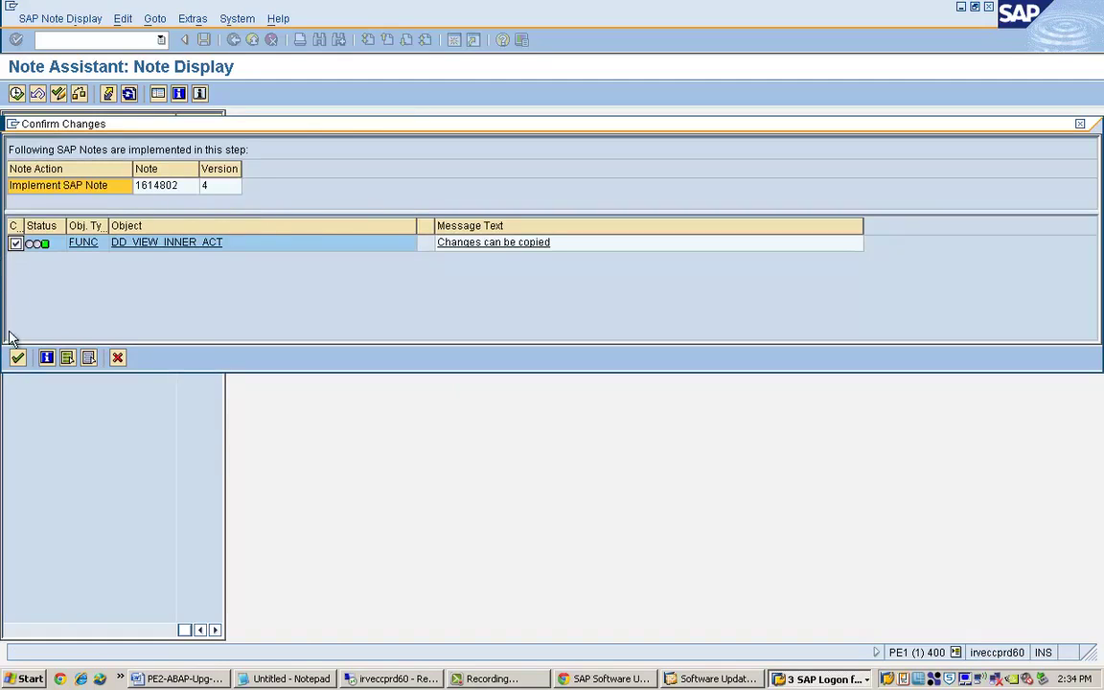
pyautogui.click(17, 357)
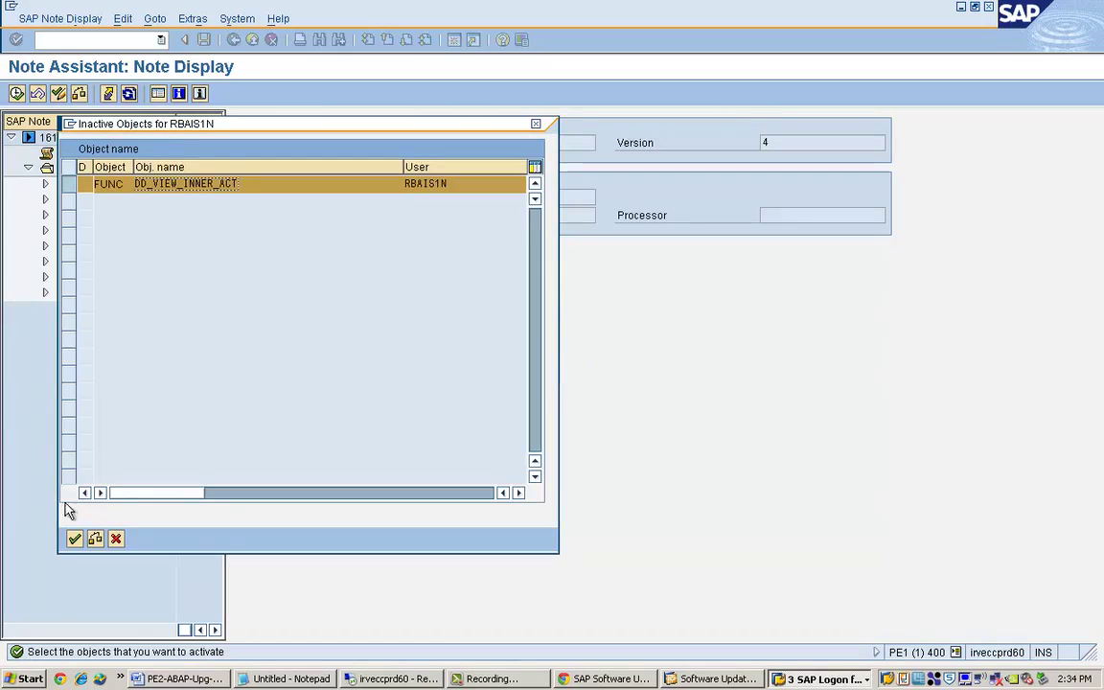
pyautogui.click(75, 538)
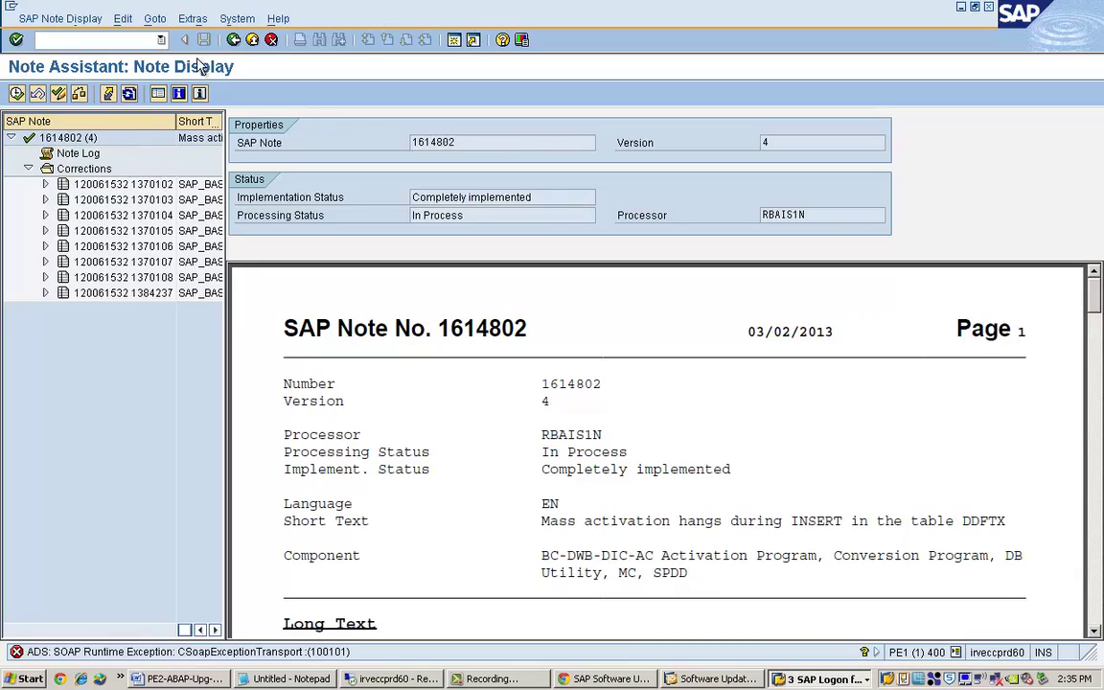
pyautogui.click(962, 9)
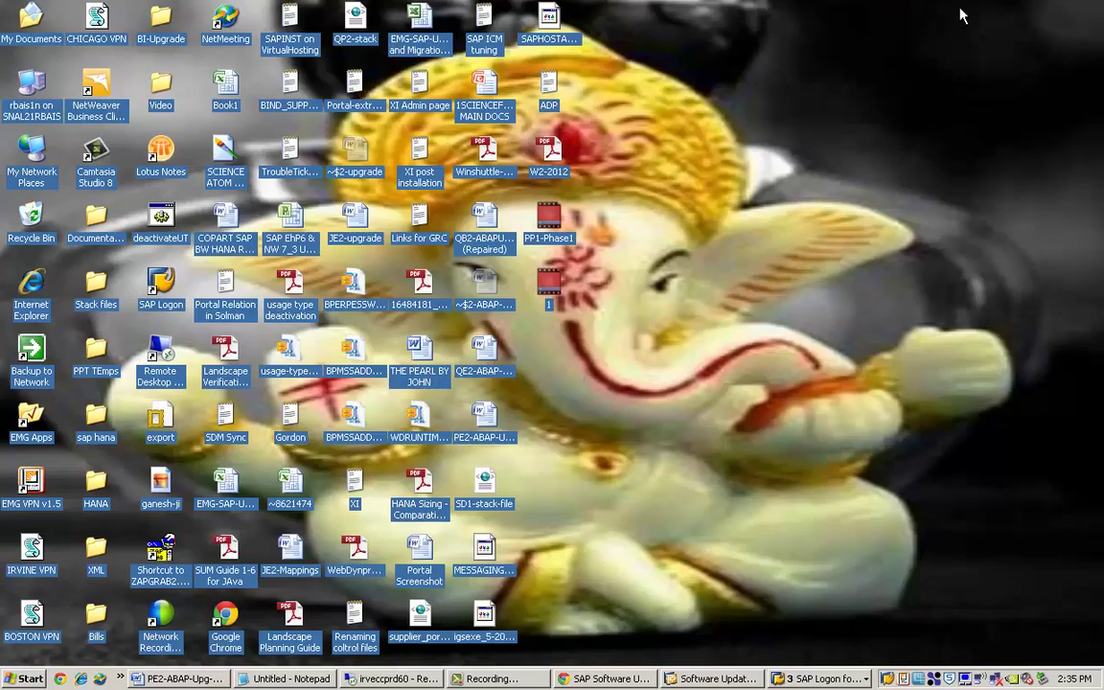
# Continue past the implemented notes and review the SPAM version and product type messages full screen.
pyautogui.click(702, 678)
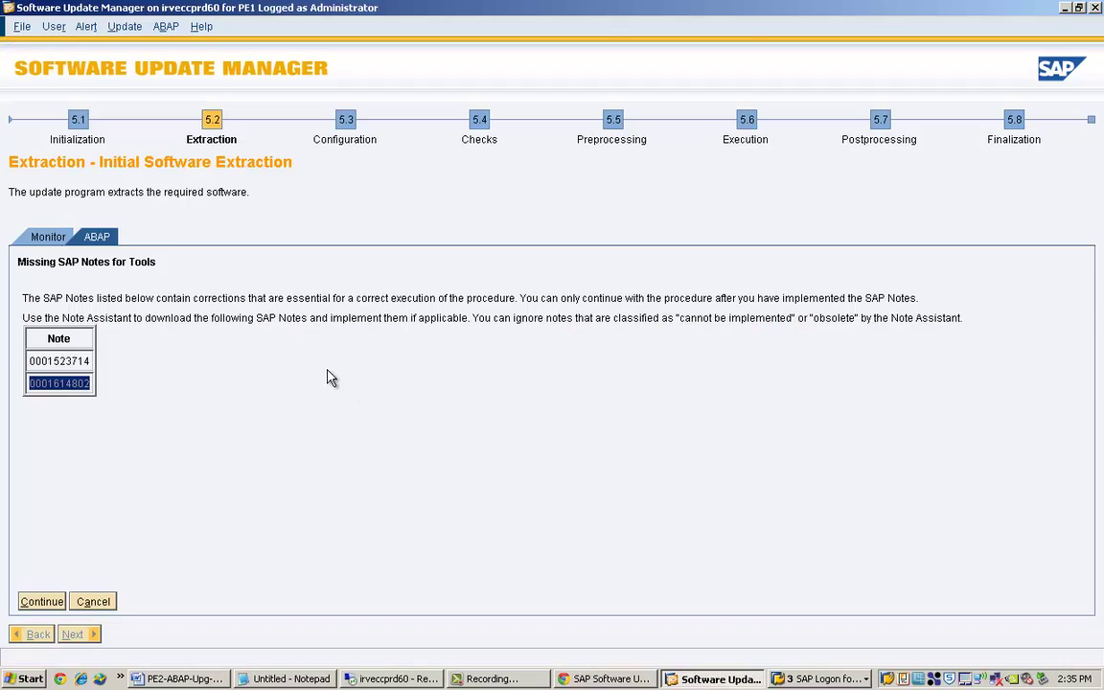
pyautogui.click(45, 602)
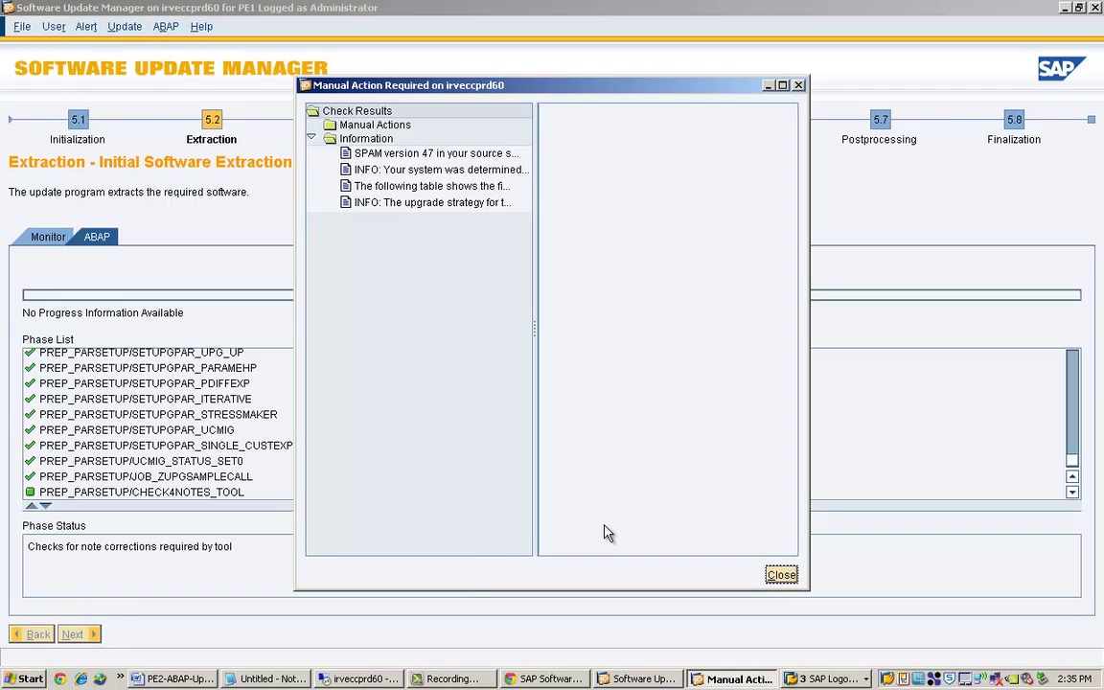
pyautogui.click(421, 153)
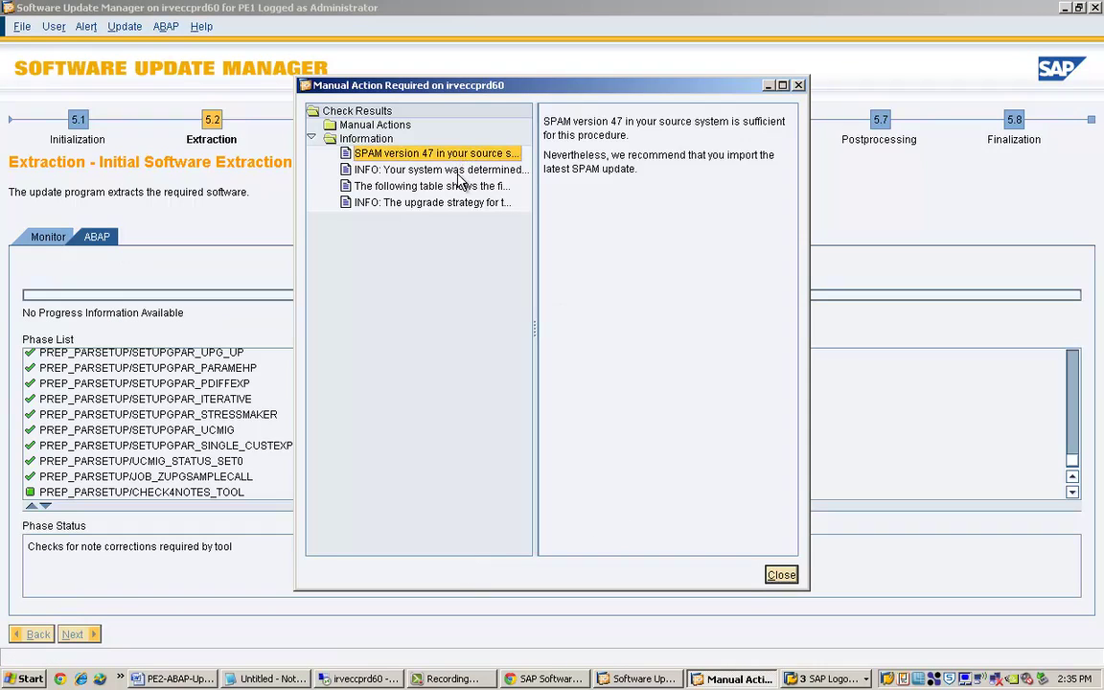
pyautogui.click(458, 175)
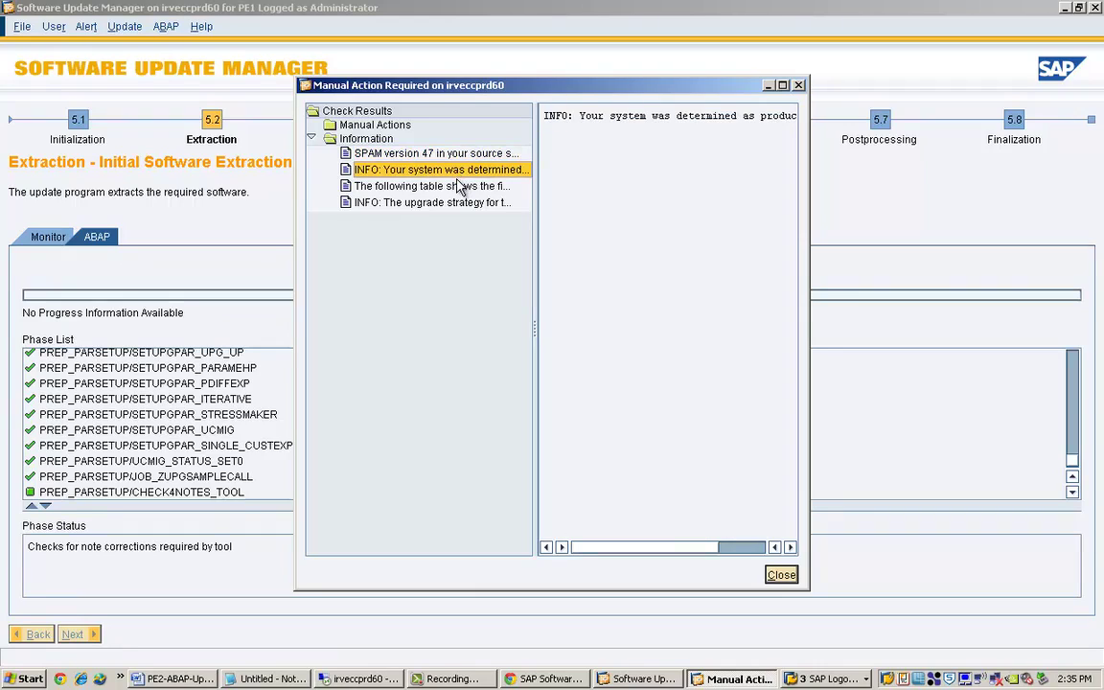
pyautogui.doubleClick(542, 88)
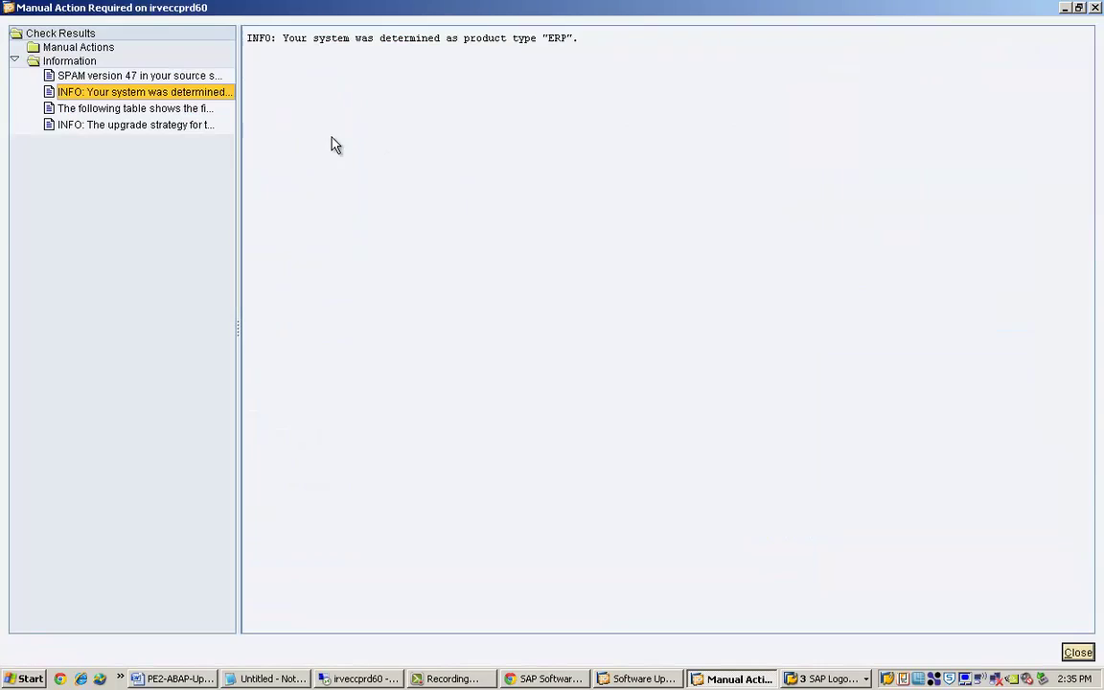
# Page through the table of files found for download.
pyautogui.click(195, 109)
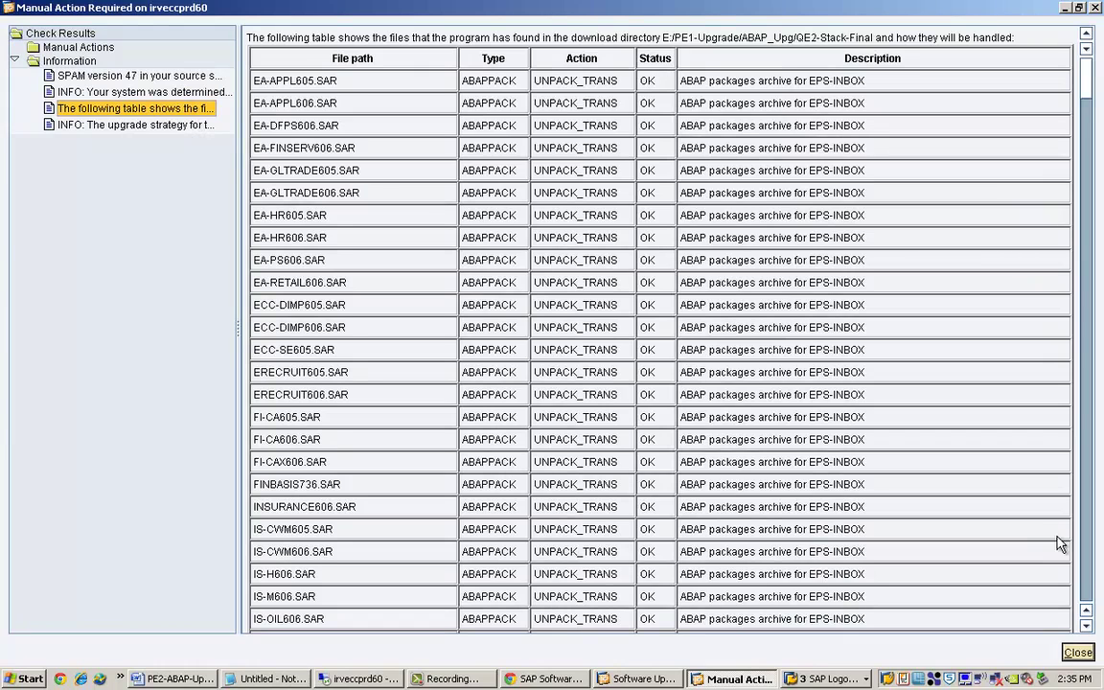
pyautogui.click(1089, 587)
pyautogui.click(1089, 586)
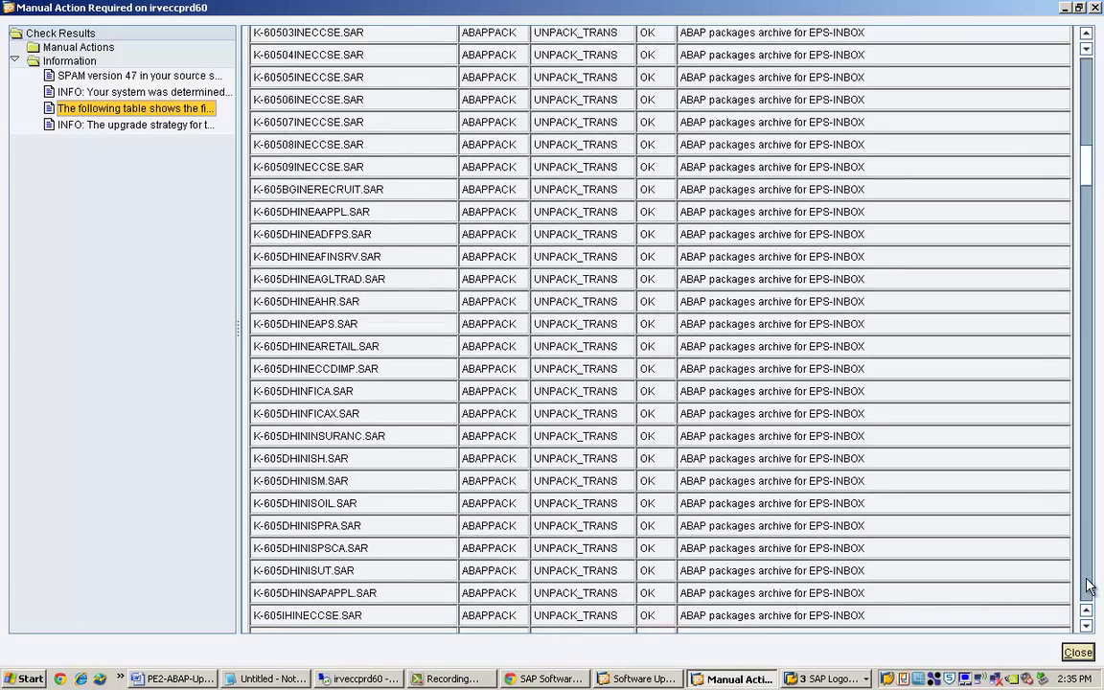
pyautogui.click(1089, 587)
pyautogui.click(1089, 587)
pyautogui.click(1089, 587)
pyautogui.click(1088, 587)
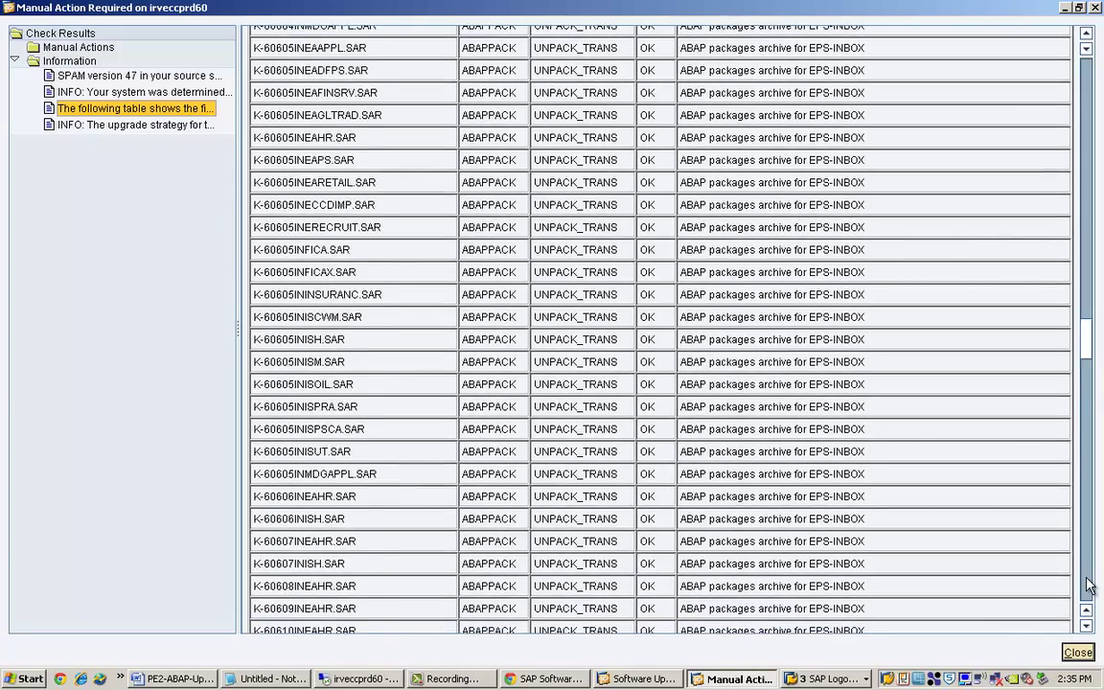
pyautogui.click(1089, 587)
pyautogui.click(1089, 586)
pyautogui.click(1089, 587)
pyautogui.click(1088, 586)
pyautogui.click(1089, 587)
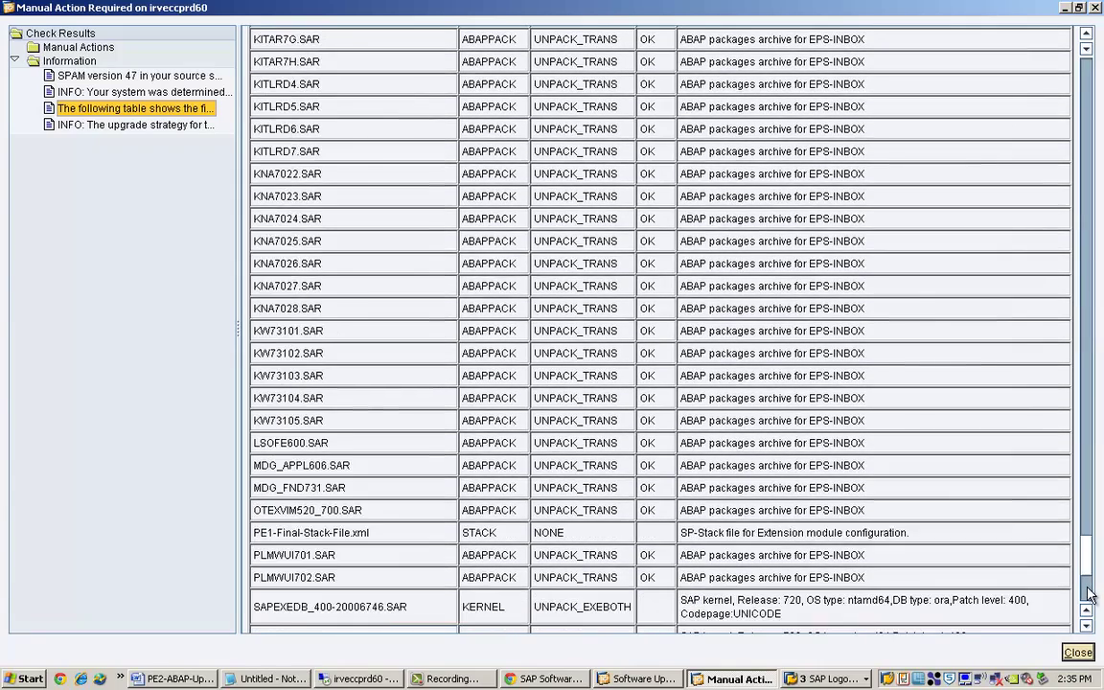
pyautogui.click(1089, 586)
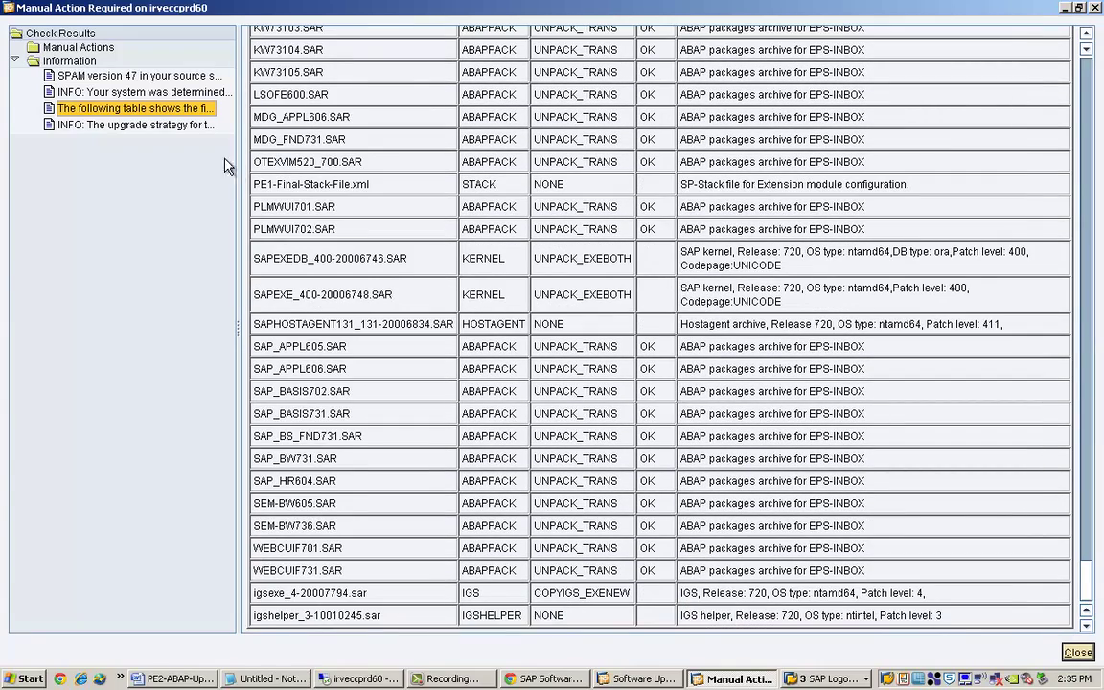
# Review the upgrade strategy INFO lines and close the check results window.
pyautogui.click(184, 125)
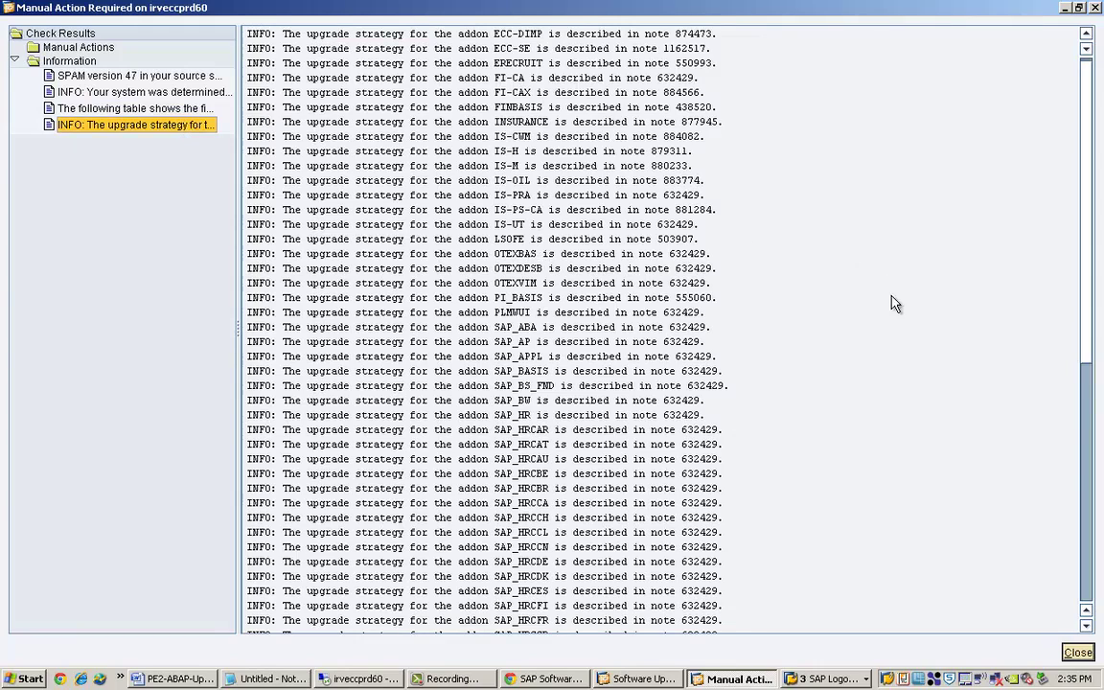
pyautogui.click(1088, 592)
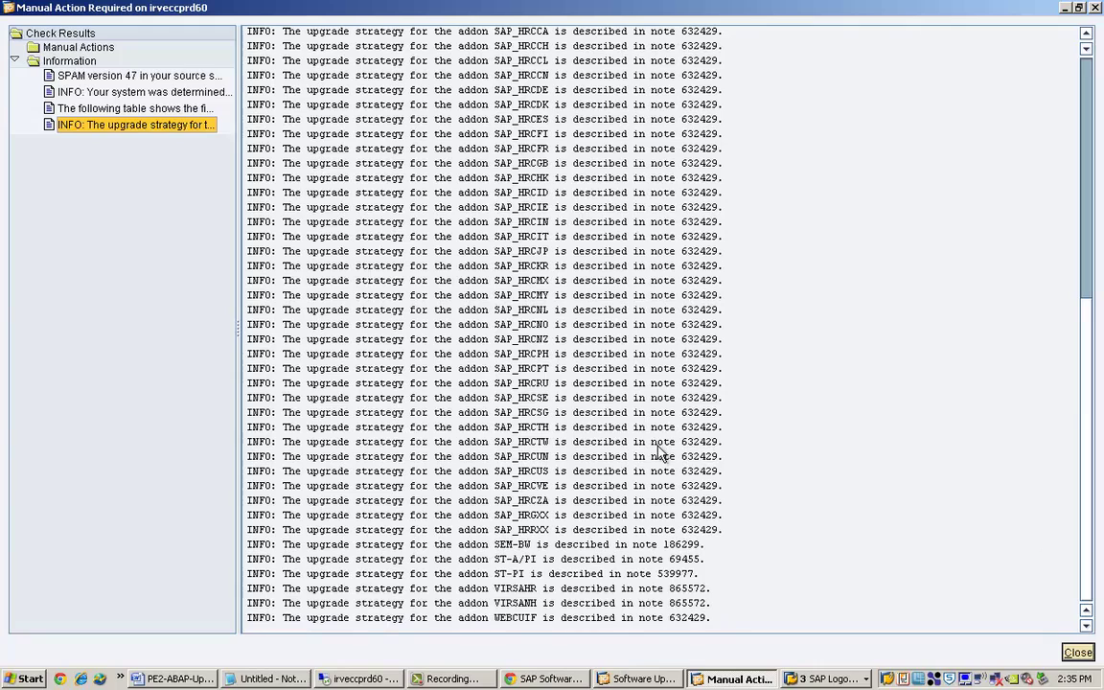
pyautogui.click(1086, 653)
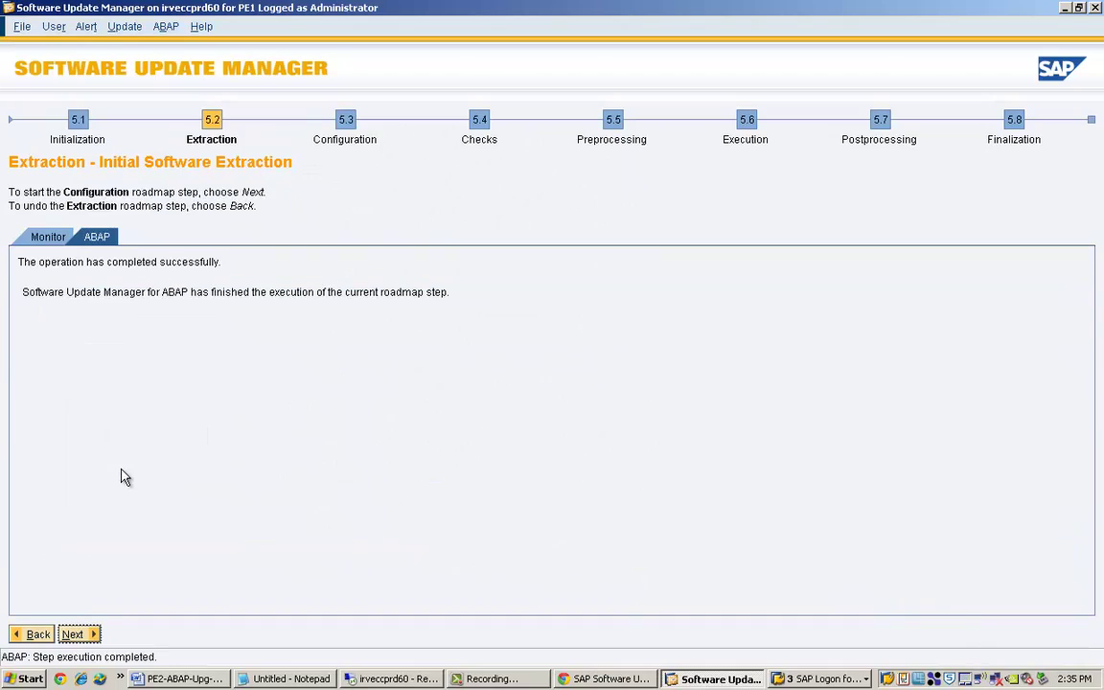
# Start Configuration choosing Advanced, with archiving kept on and expert options set to Yes.
pyautogui.click(73, 635)
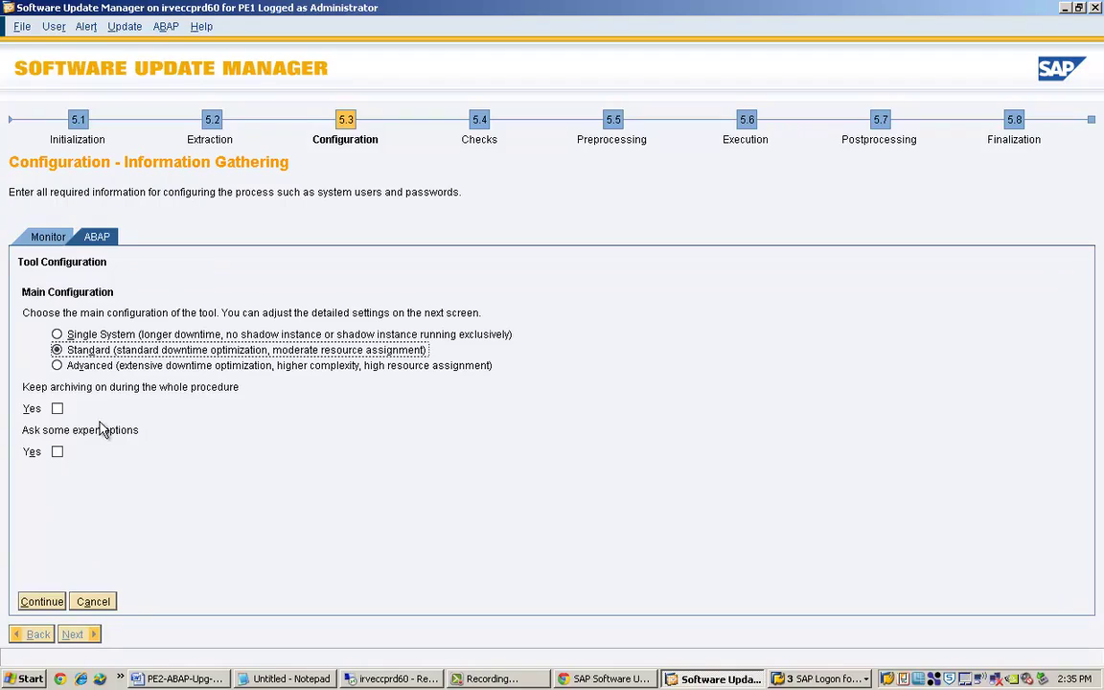
pyautogui.click(59, 367)
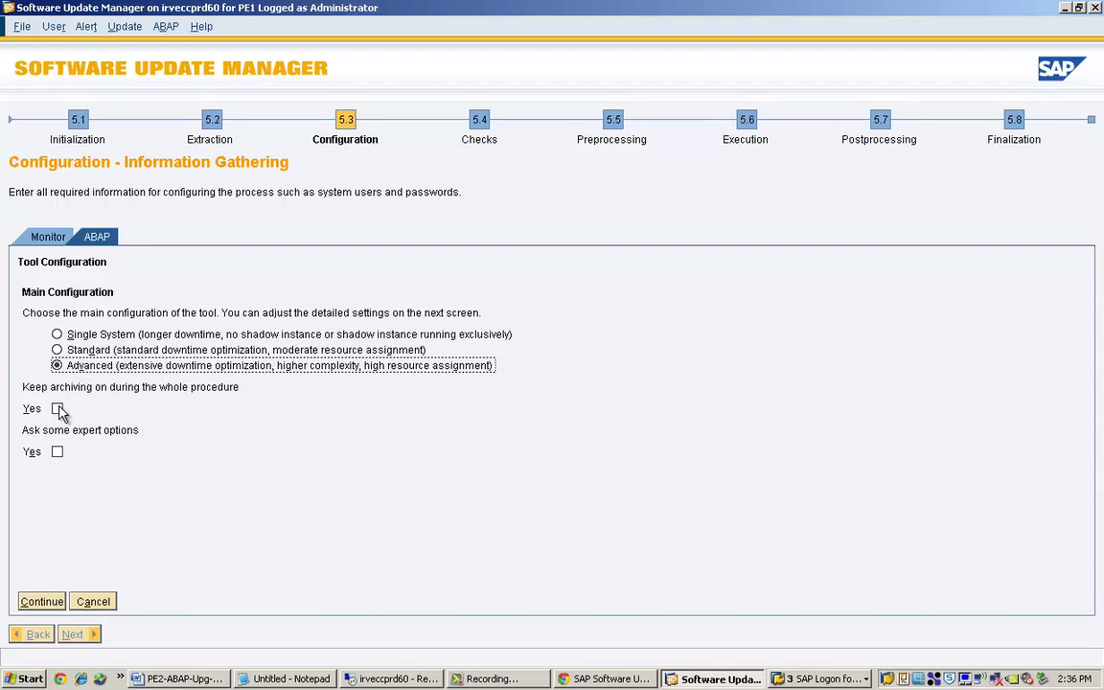
pyautogui.click(57, 409)
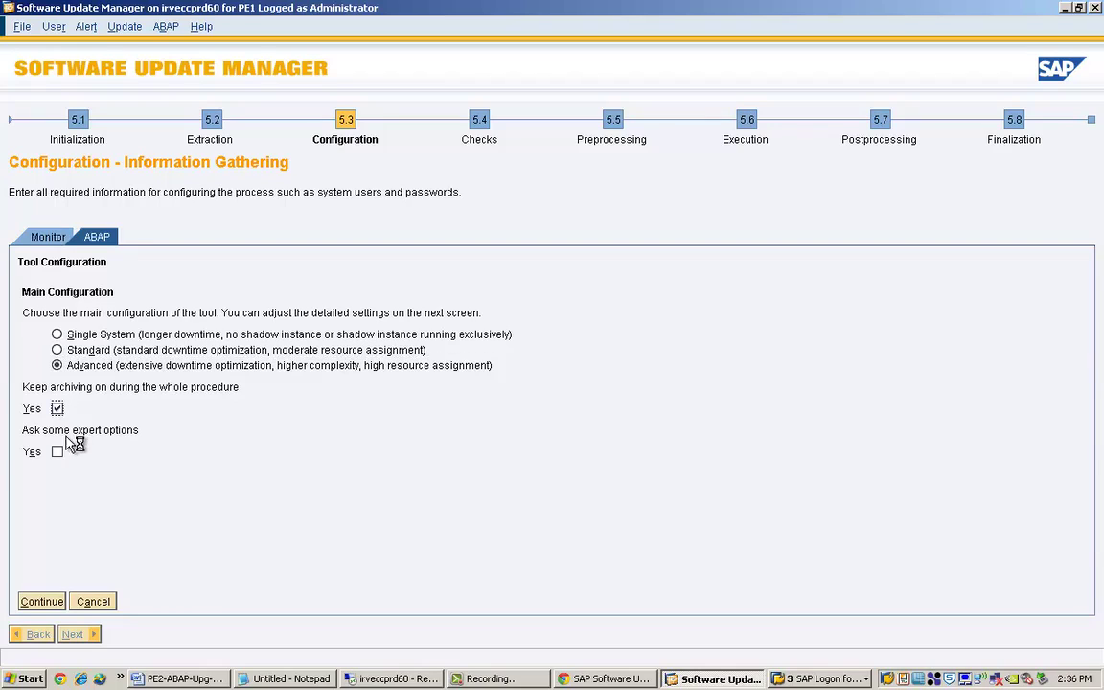
pyautogui.click(57, 452)
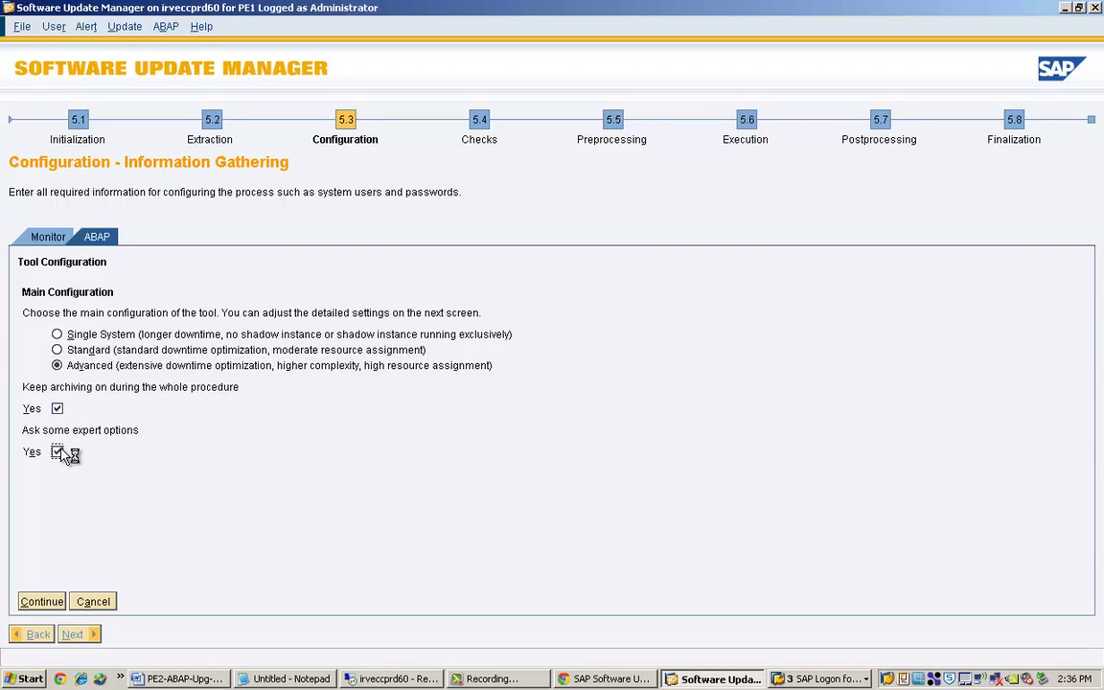
pyautogui.click(43, 602)
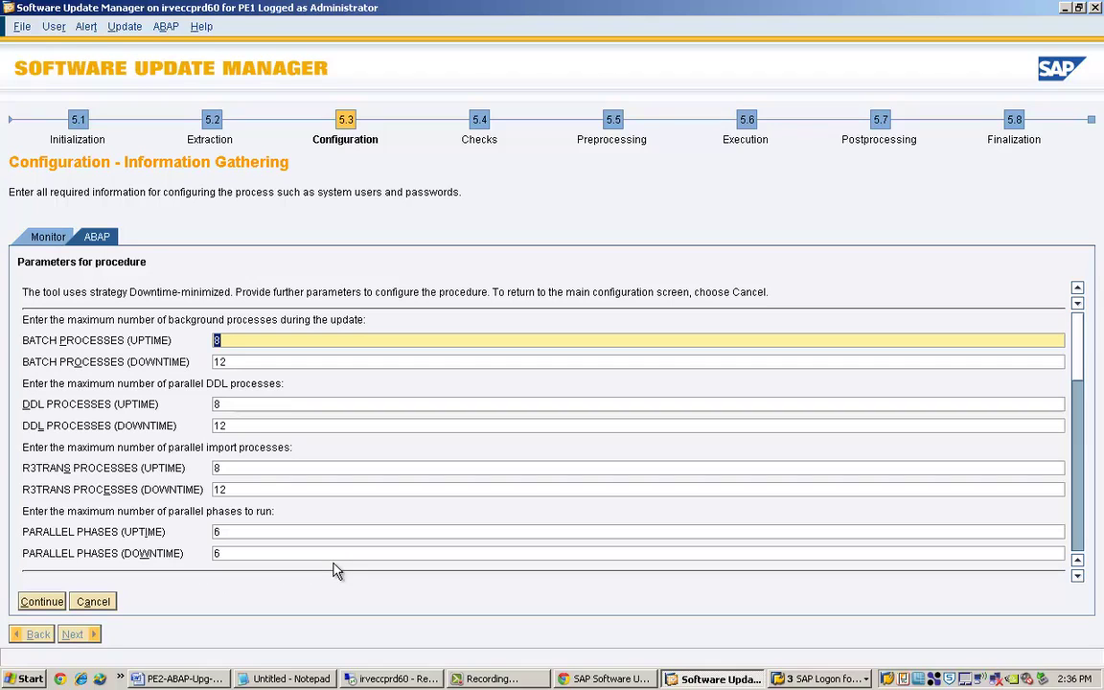
# Set uptime and downtime batch, DDL and R3TRANS process limits all to 20.
pyautogui.write('20')
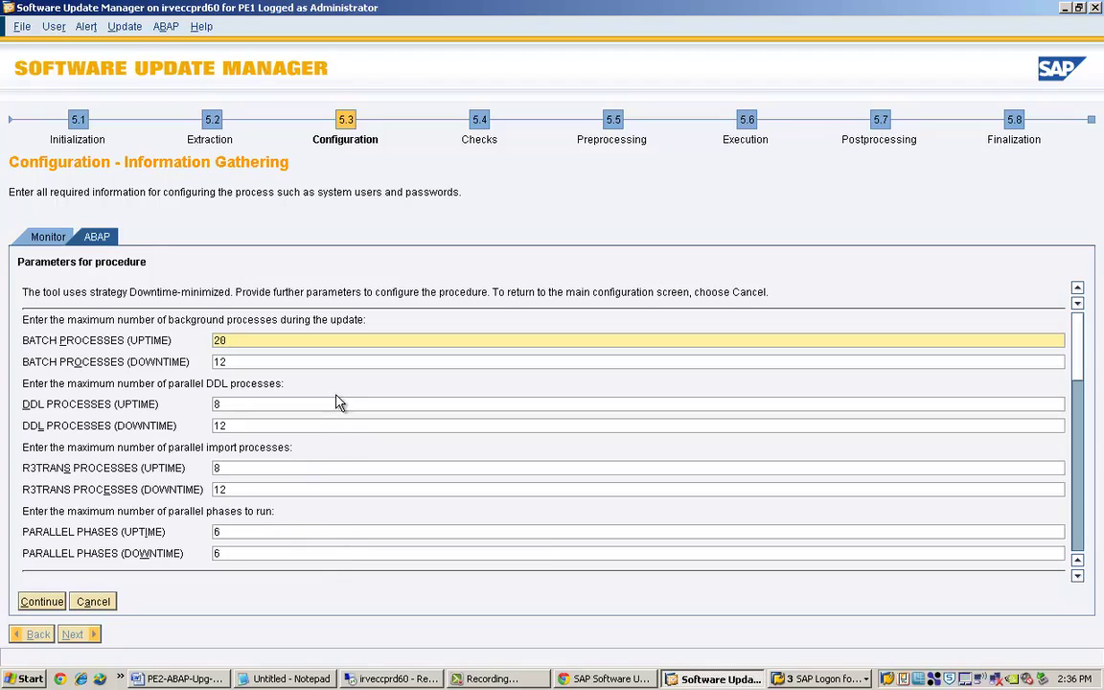
pyautogui.click(358, 356)
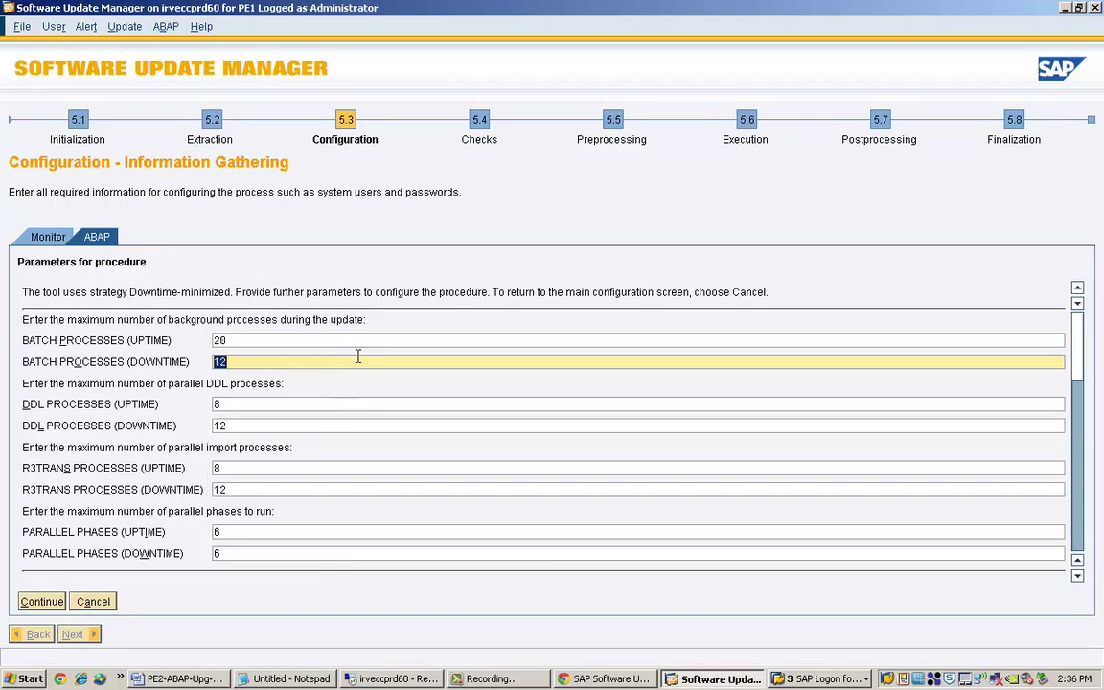
pyautogui.write('20')
pyautogui.click(256, 403)
pyautogui.write('20')
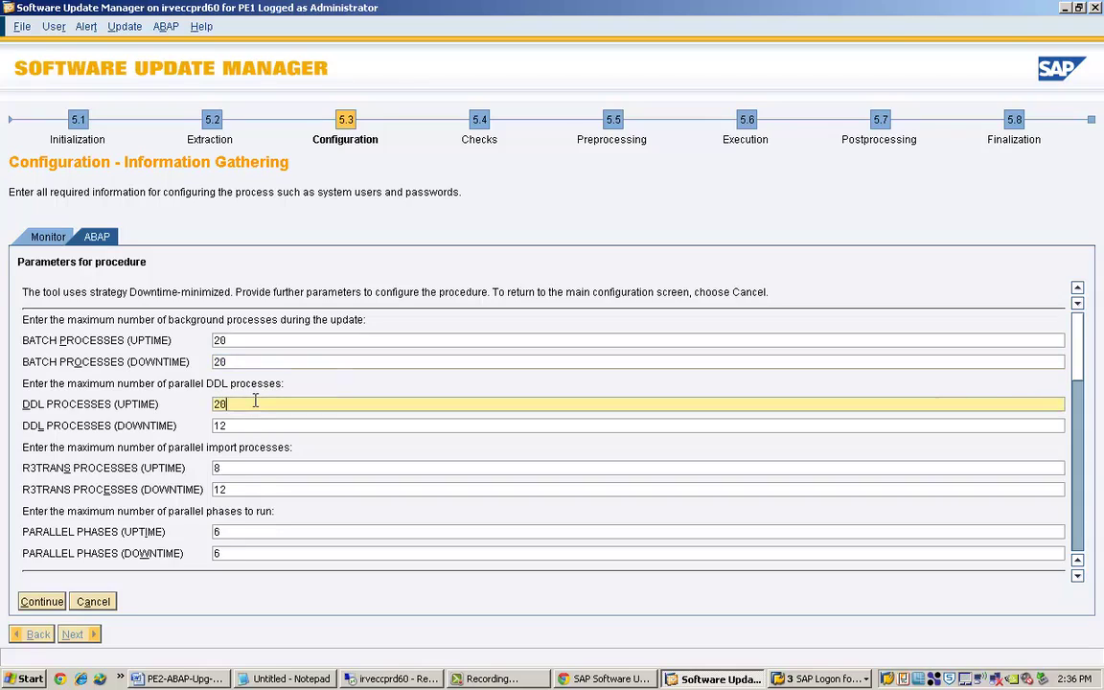
pyautogui.click(241, 425)
pyautogui.write('20')
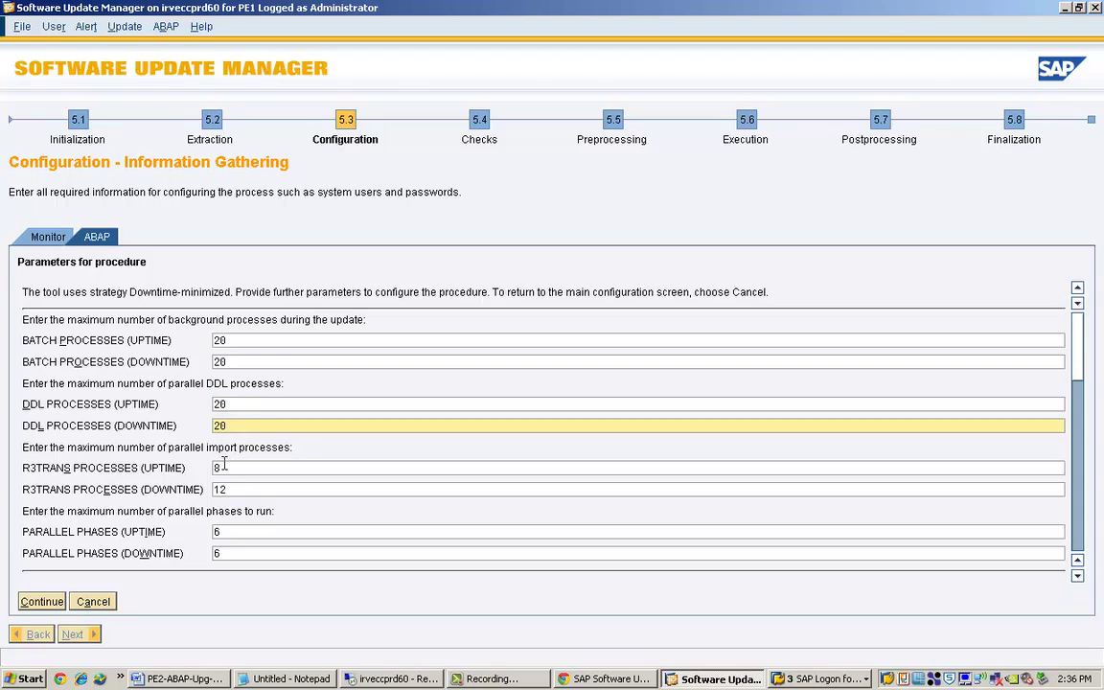
pyautogui.click(225, 466)
pyautogui.write('20')
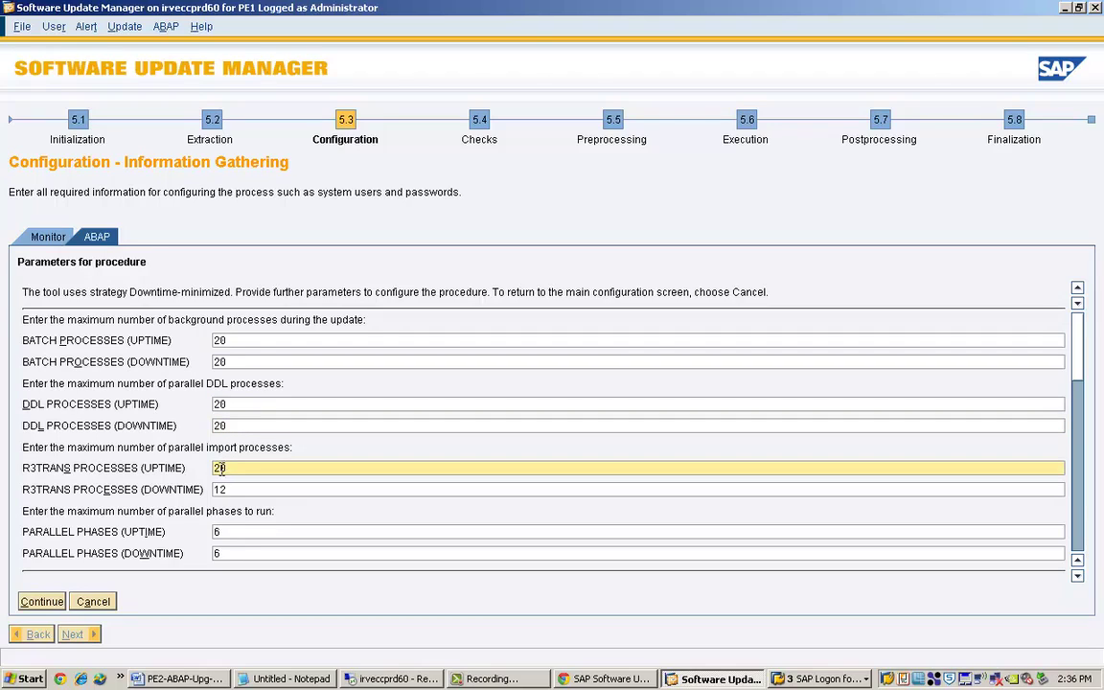
pyautogui.click(220, 489)
pyautogui.press('Delete')
pyautogui.press('Delete')
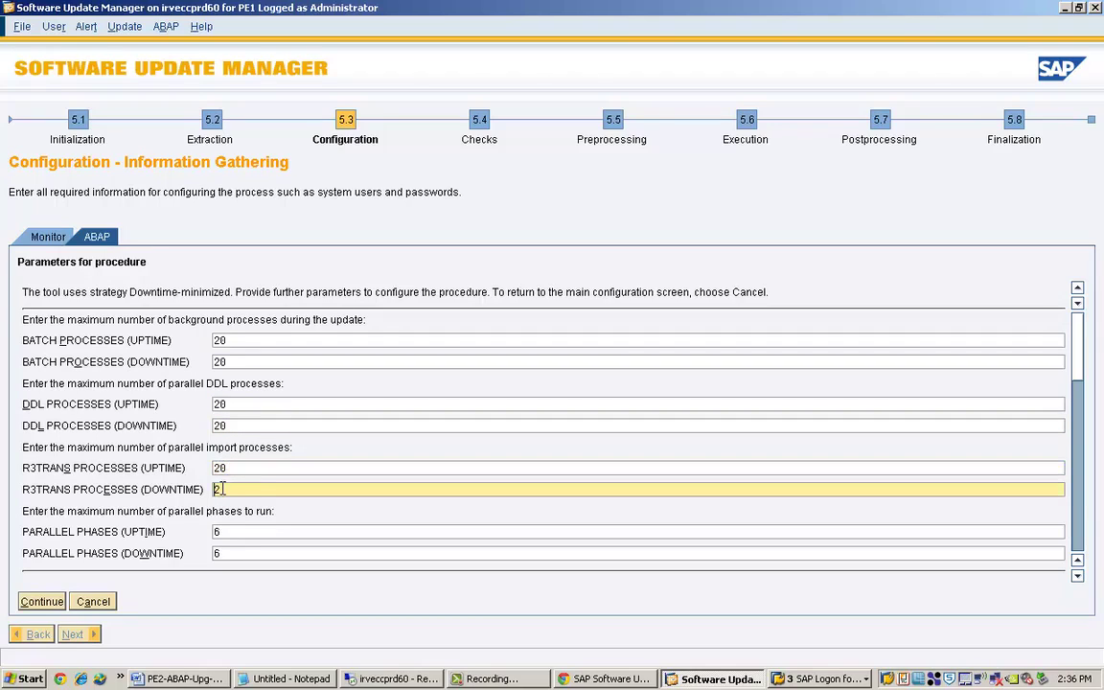
pyautogui.write('20')
# Set parallel phases to 16 for uptime and 31 for downtime.
pyautogui.click(232, 530)
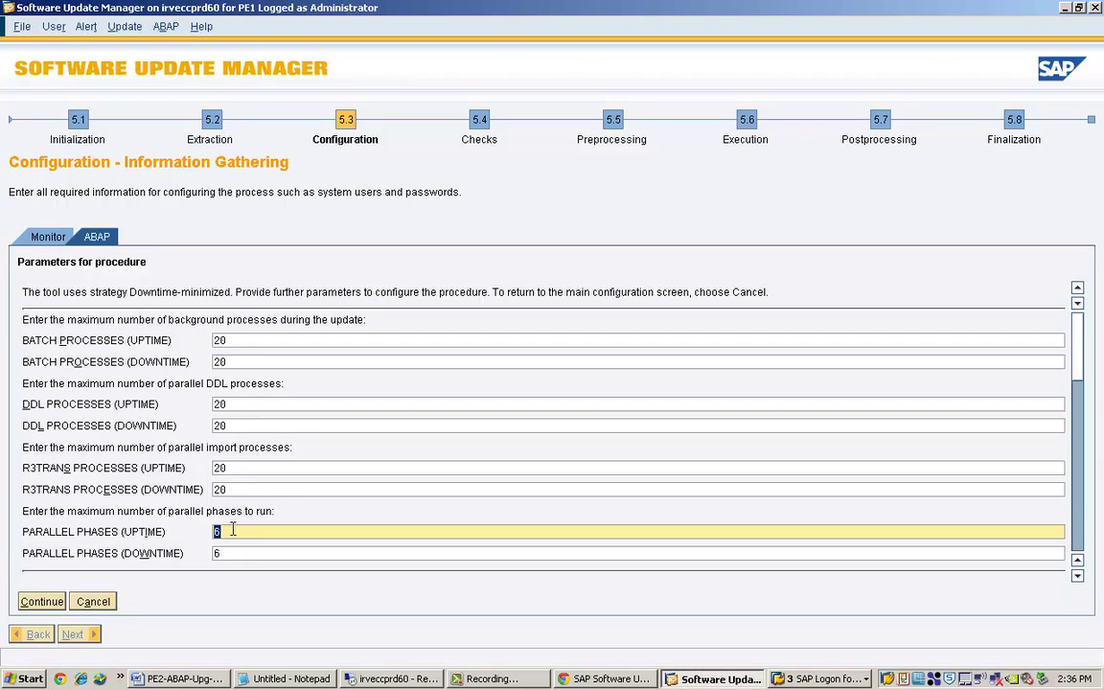
pyautogui.write('31')
pyautogui.press('BackSpace')
pyautogui.press('BackSpace')
pyautogui.write('20')
pyautogui.press('BackSpace')
pyautogui.press('BackSpace')
pyautogui.write('16')
pyautogui.click(293, 549)
pyautogui.write('31')
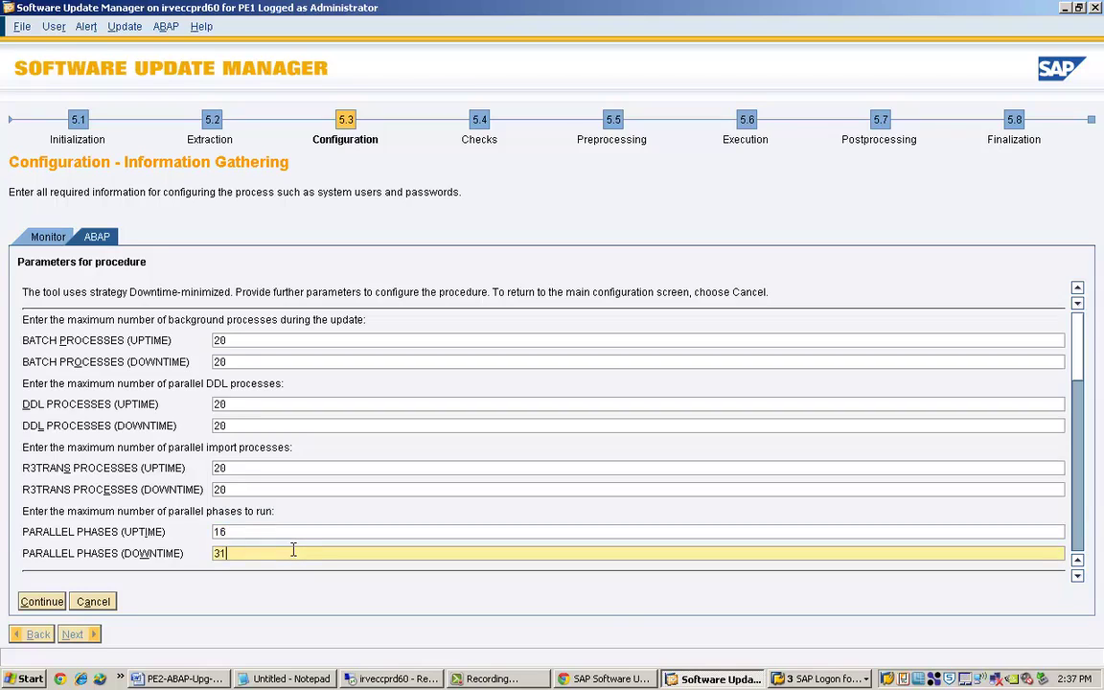
pyautogui.click(1078, 545)
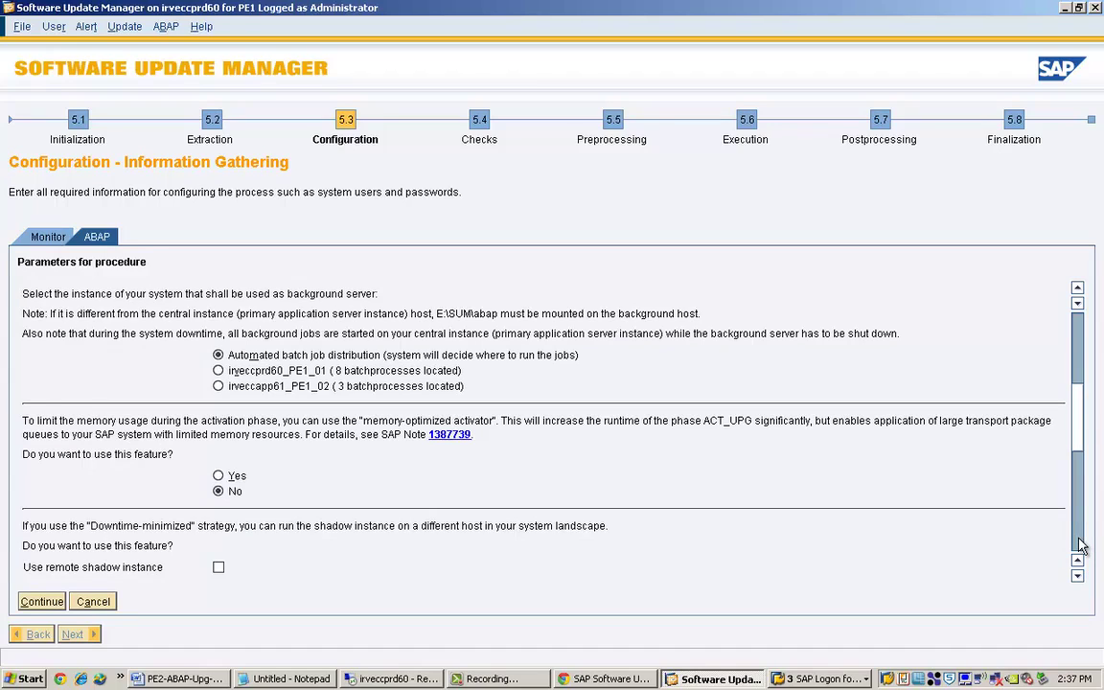
# Change SGEN processes to 6 and submit the procedure parameters.
pyautogui.click(1079, 545)
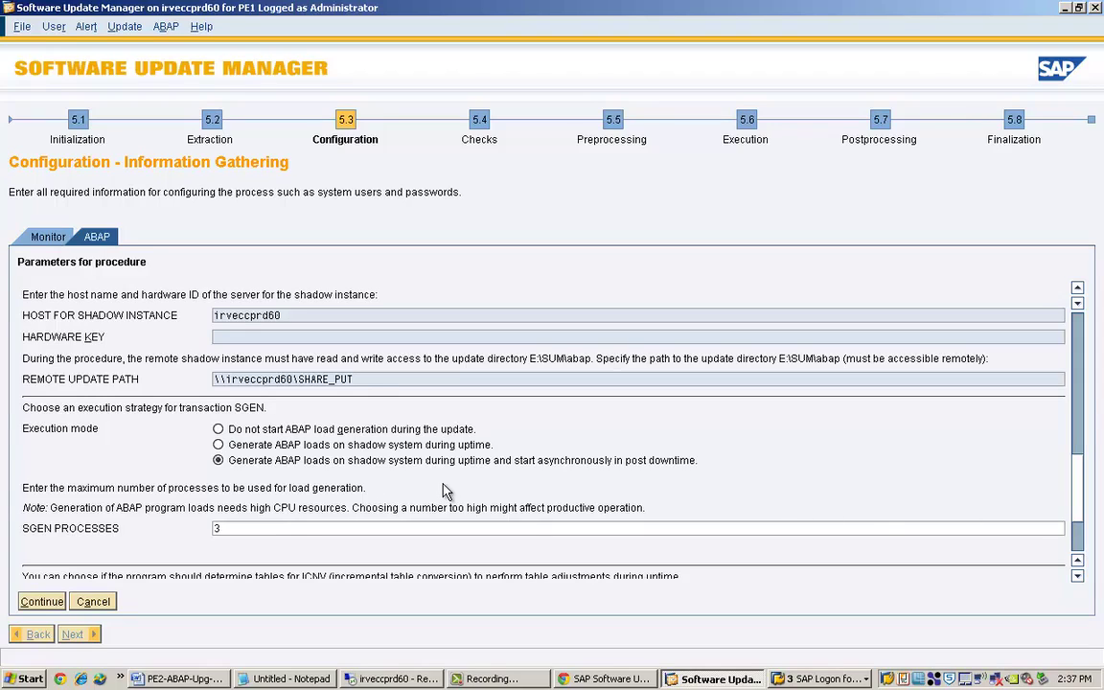
pyautogui.doubleClick(216, 528)
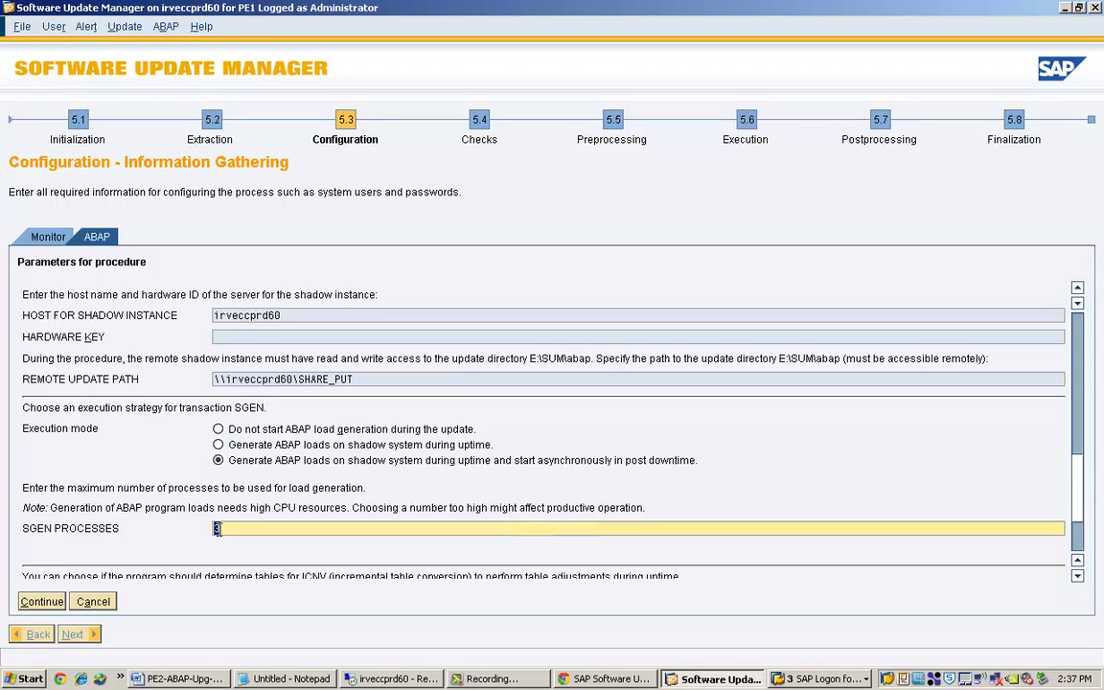
pyautogui.write('6')
pyautogui.click(41, 604)
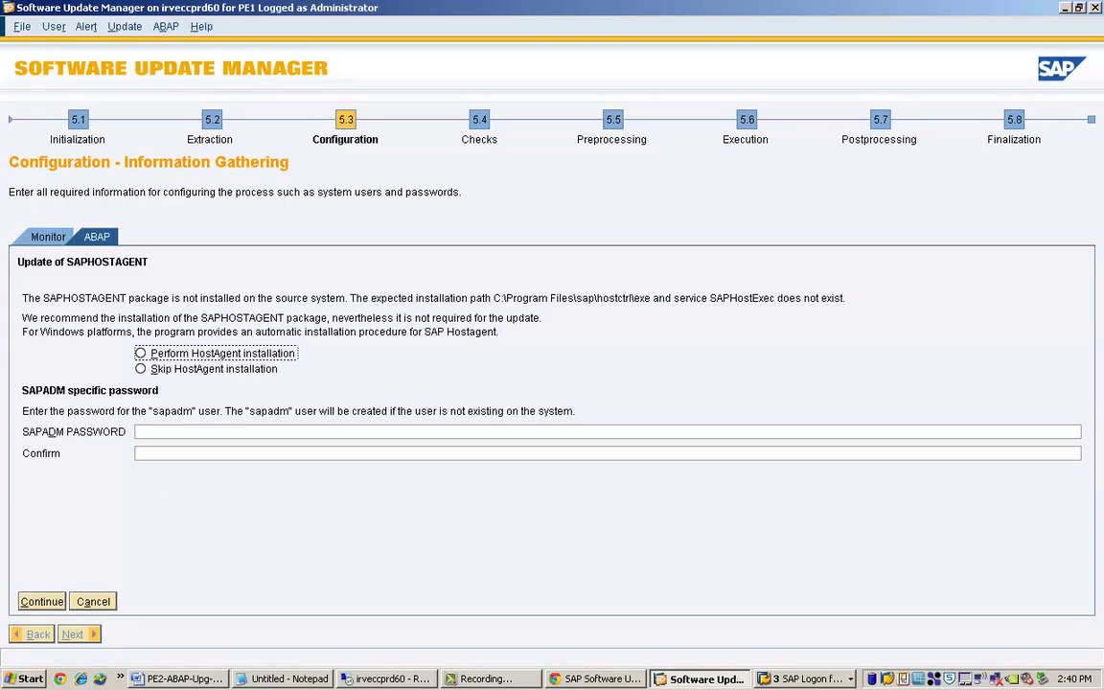
# Choose Skip HostAgent installation on the SAPHOSTAGENT update prompt.
pyautogui.click(140, 369)
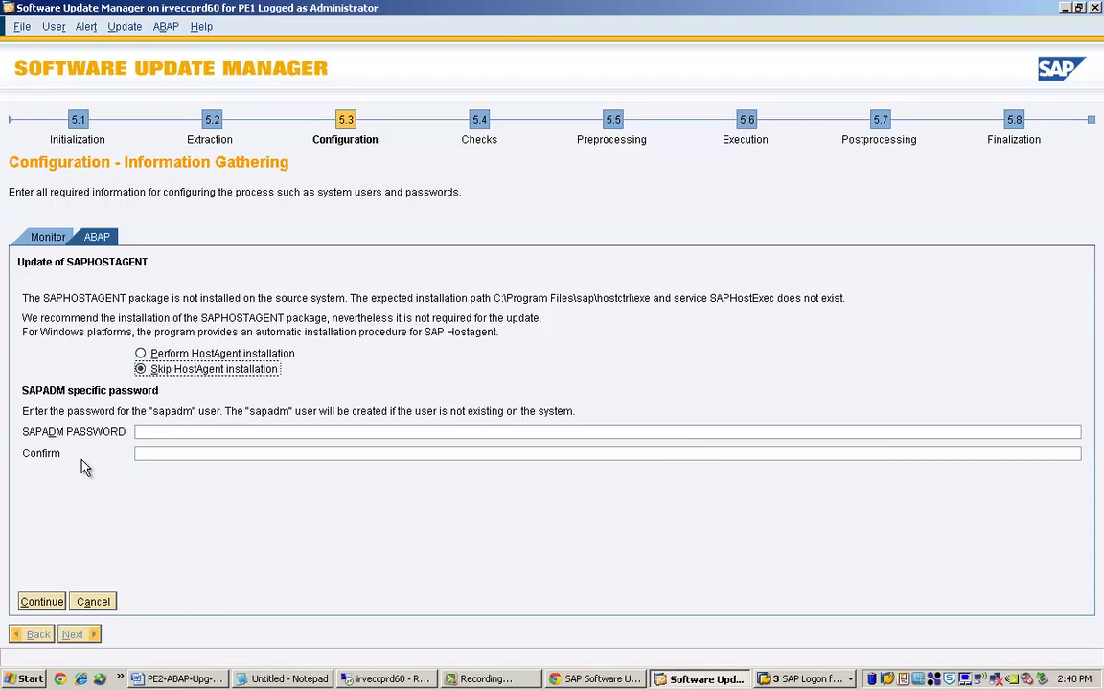
# Continue with HostAgent skipped so the PREP_EXTENSION phases run.
pyautogui.click(41, 602)
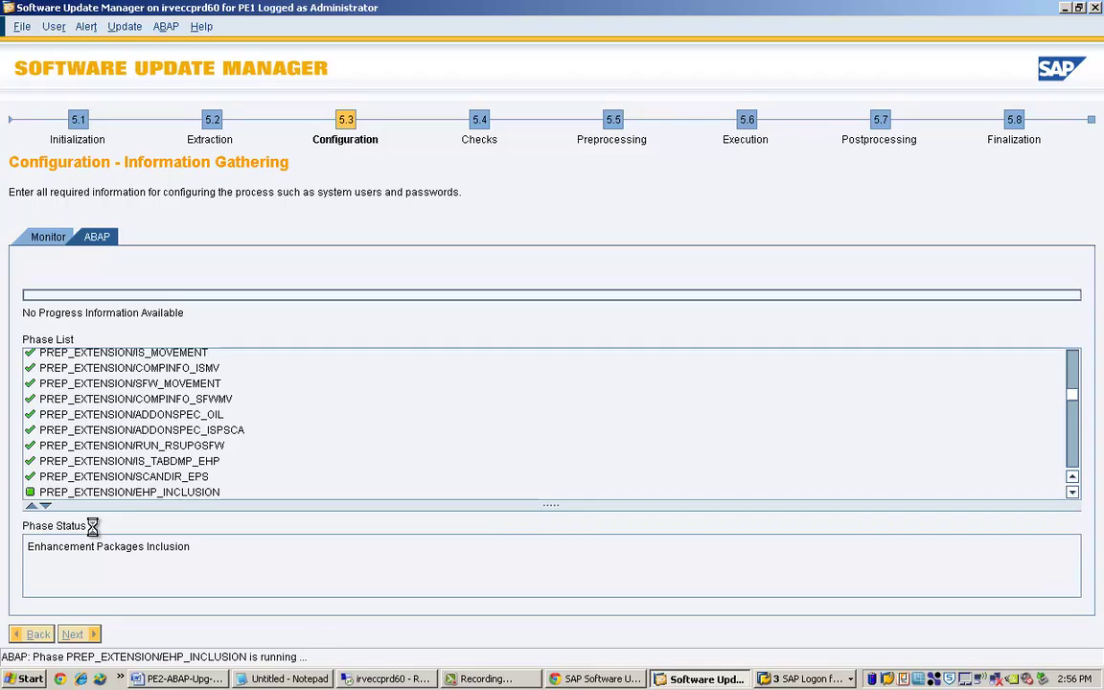
pyautogui.click(1073, 491)
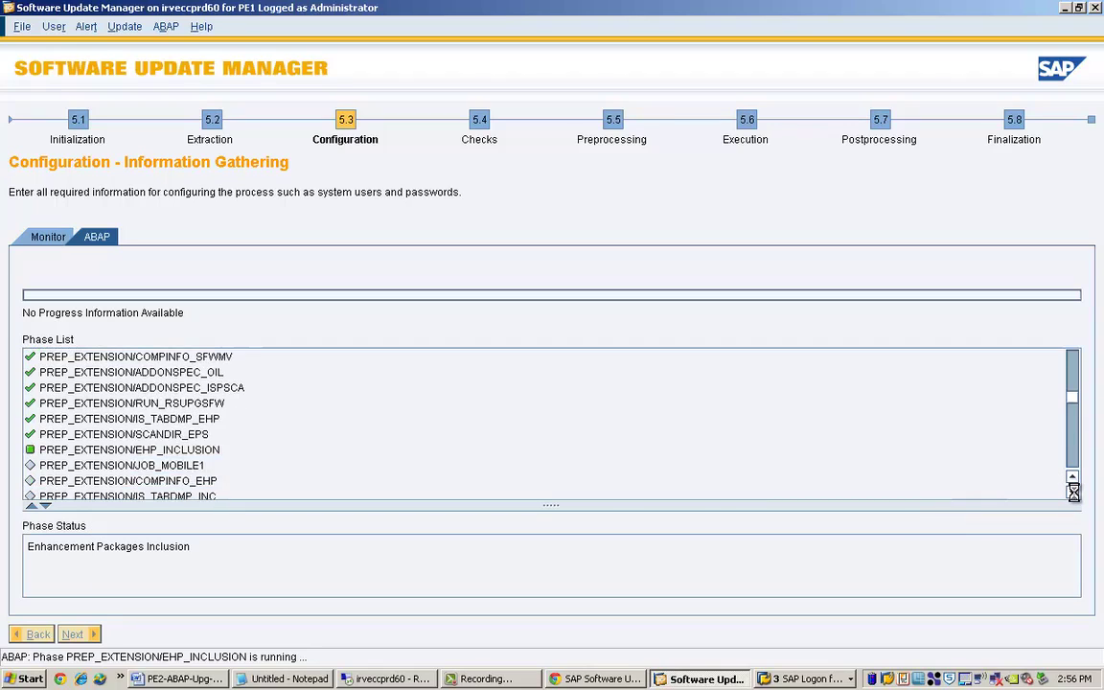
pyautogui.click(1073, 491)
pyautogui.click(1073, 492)
pyautogui.click(1073, 492)
pyautogui.click(1073, 491)
pyautogui.click(1073, 491)
pyautogui.click(1073, 492)
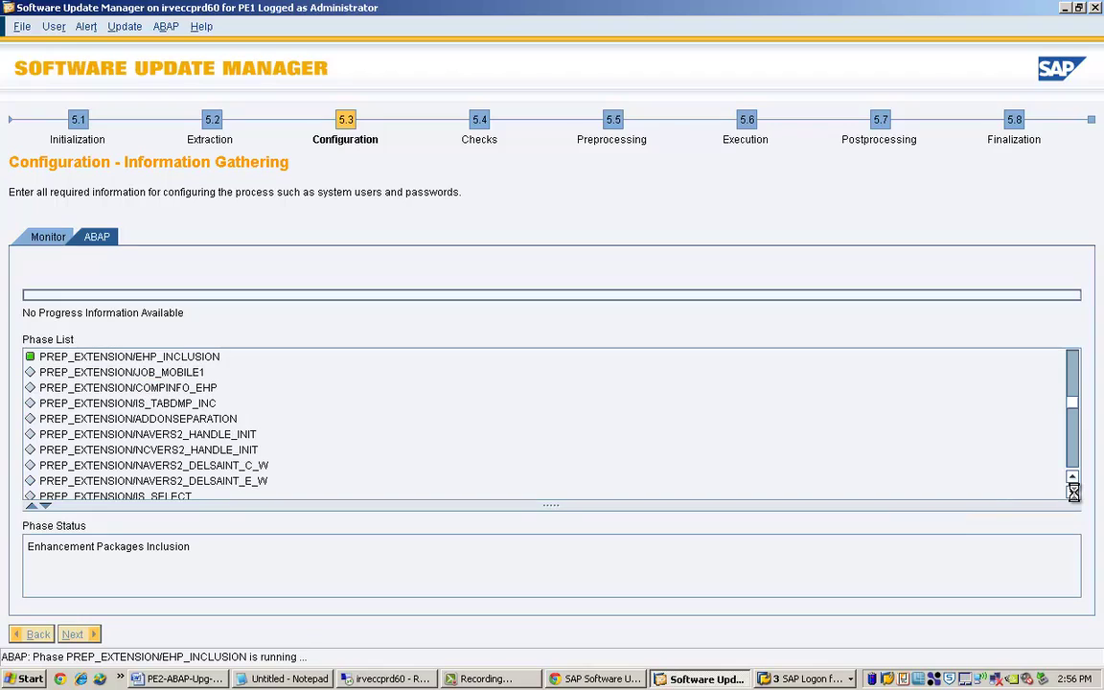